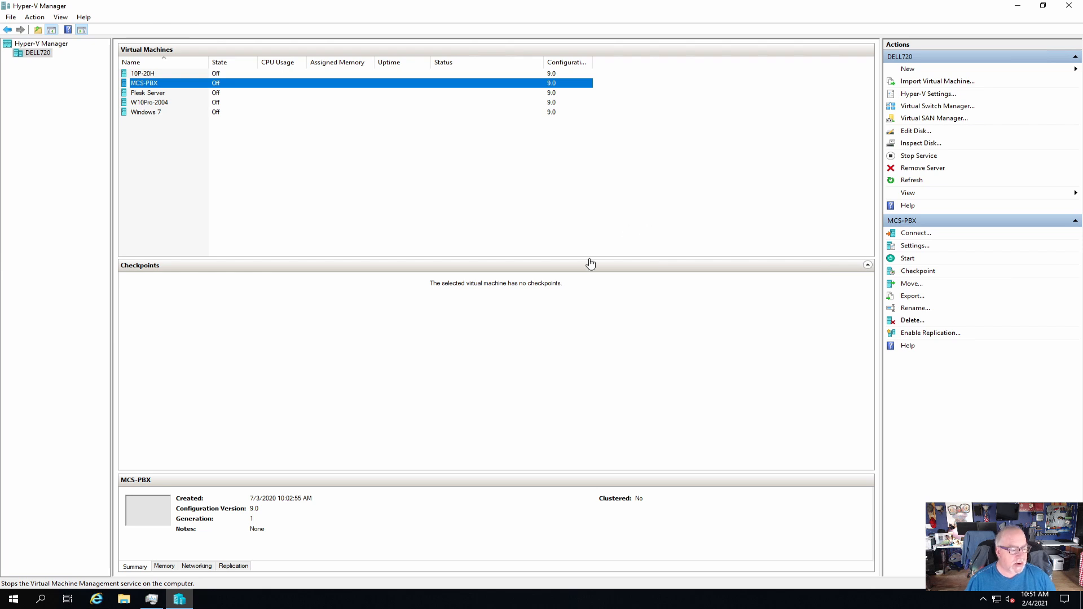
# Browse the iSCSI (D:) drive in File Explorer, inspect the contents of its RemoteInstall folder, and close the window.
pyautogui.click(128, 600)
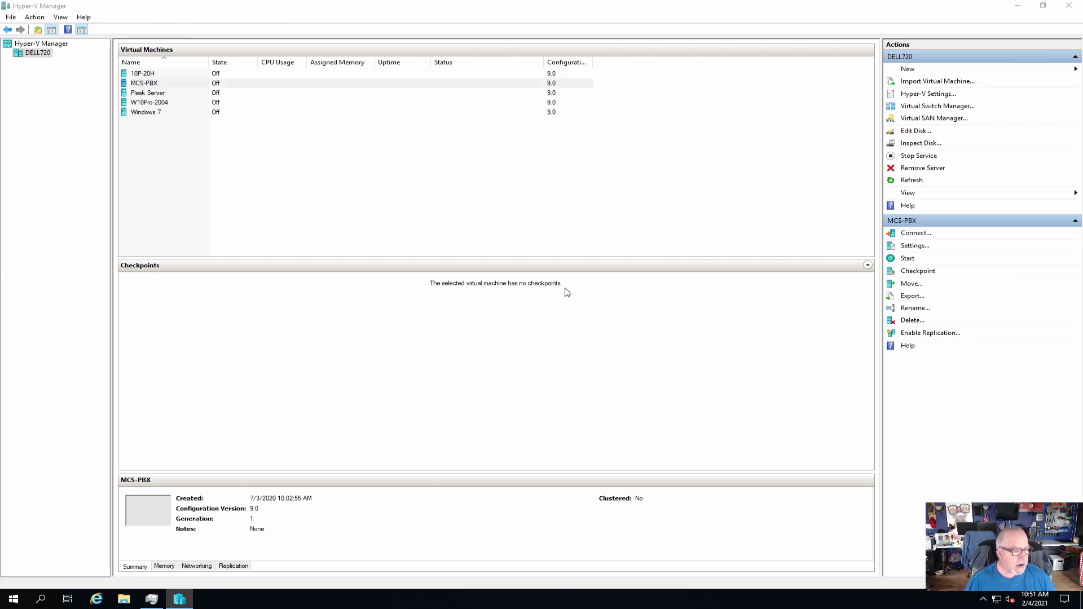
pyautogui.click(386, 265)
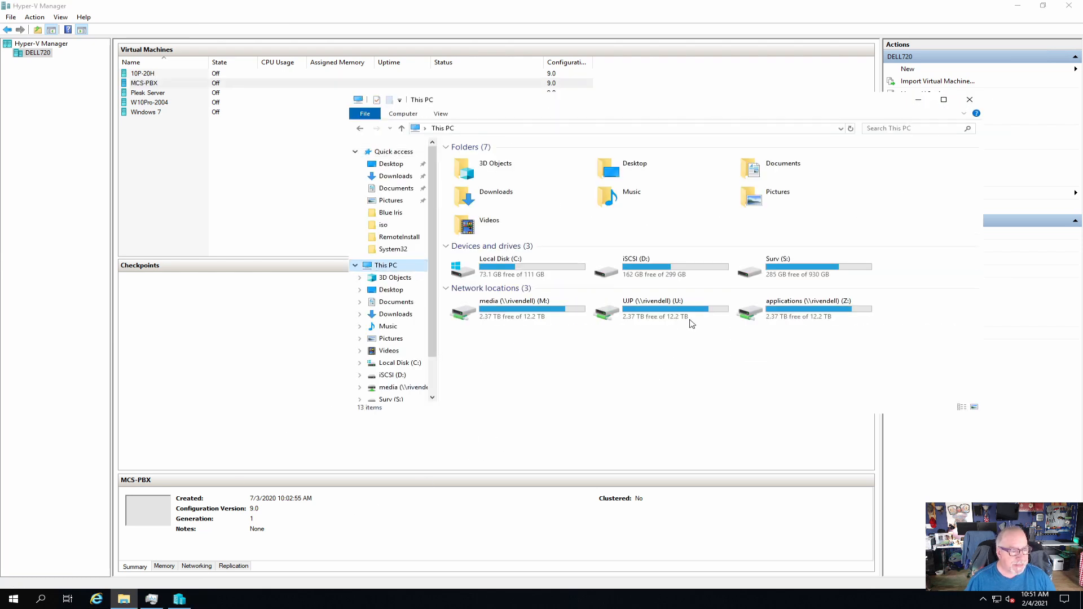
pyautogui.doubleClick(660, 269)
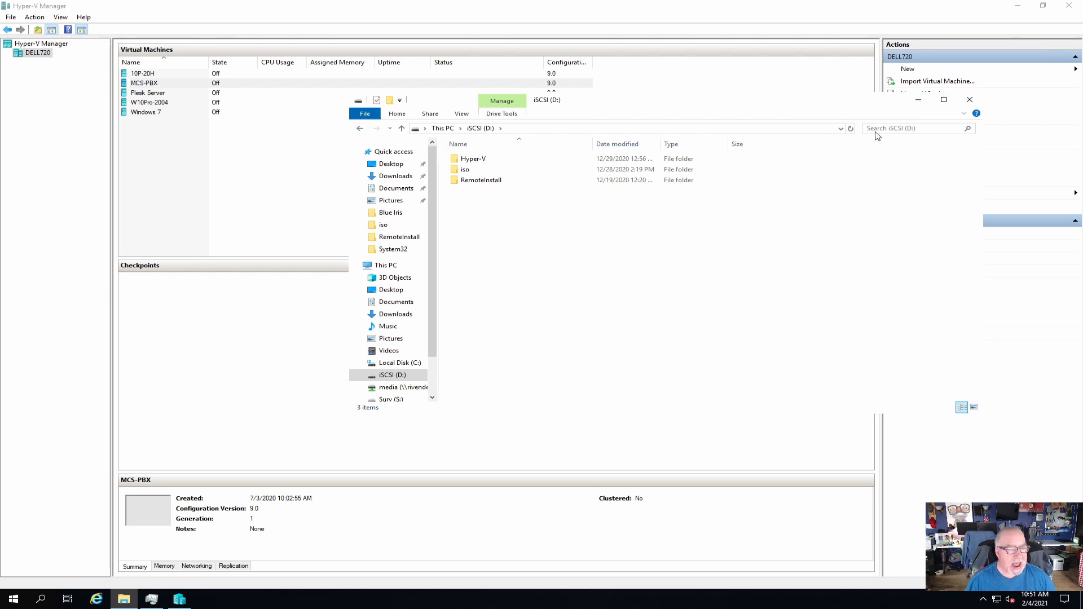
pyautogui.doubleClick(483, 180)
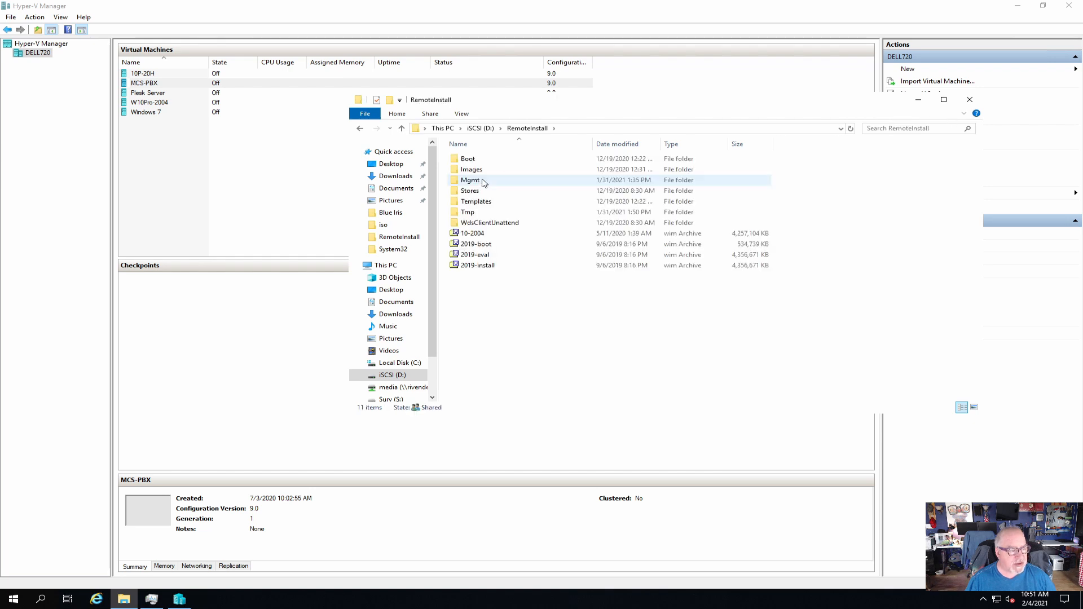
pyautogui.click(360, 129)
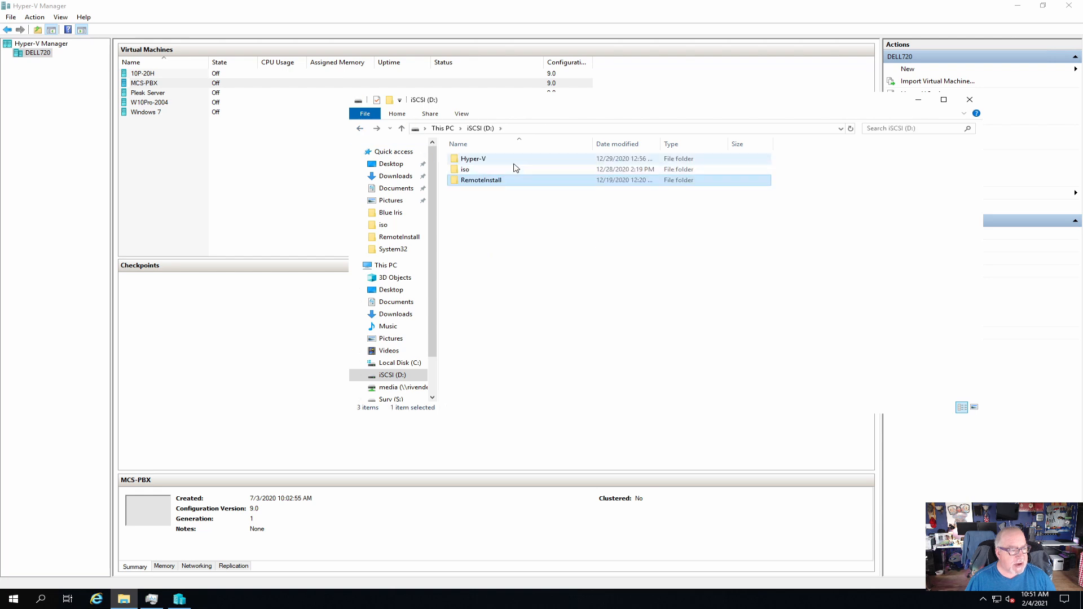
pyautogui.doubleClick(485, 182)
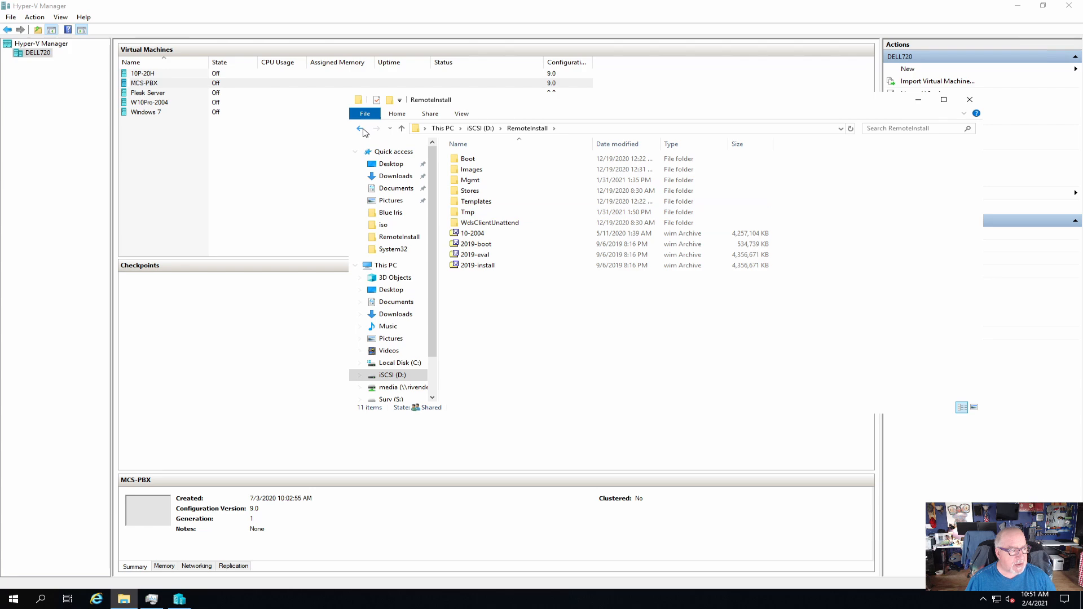
pyautogui.click(361, 130)
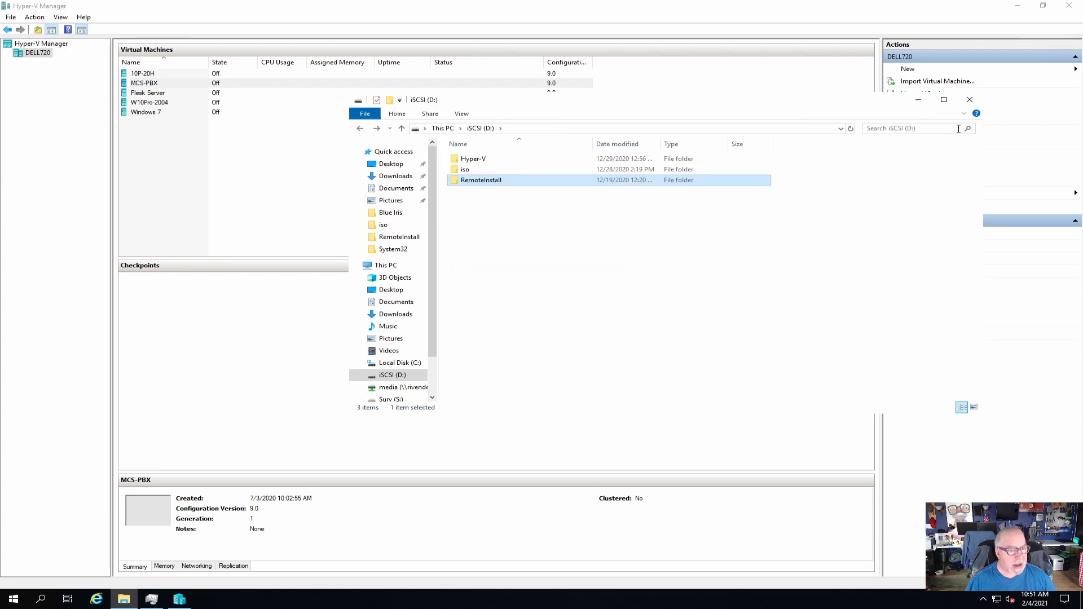
pyautogui.click(970, 99)
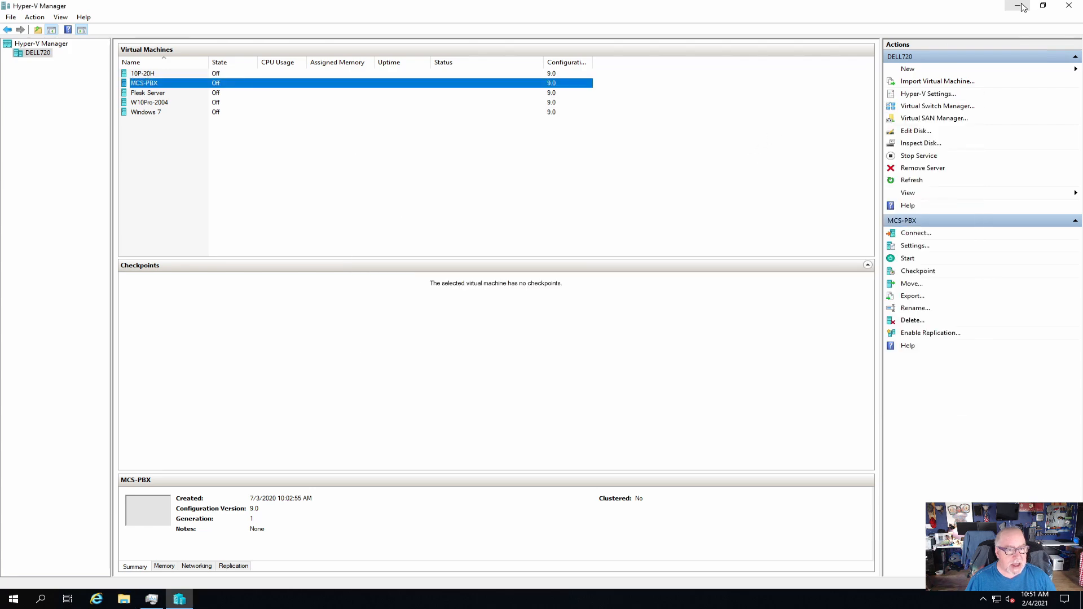
# Look at the Windows Deployment Services console from the desktop and close it.
pyautogui.click(1021, 5)
pyautogui.doubleClick(22, 234)
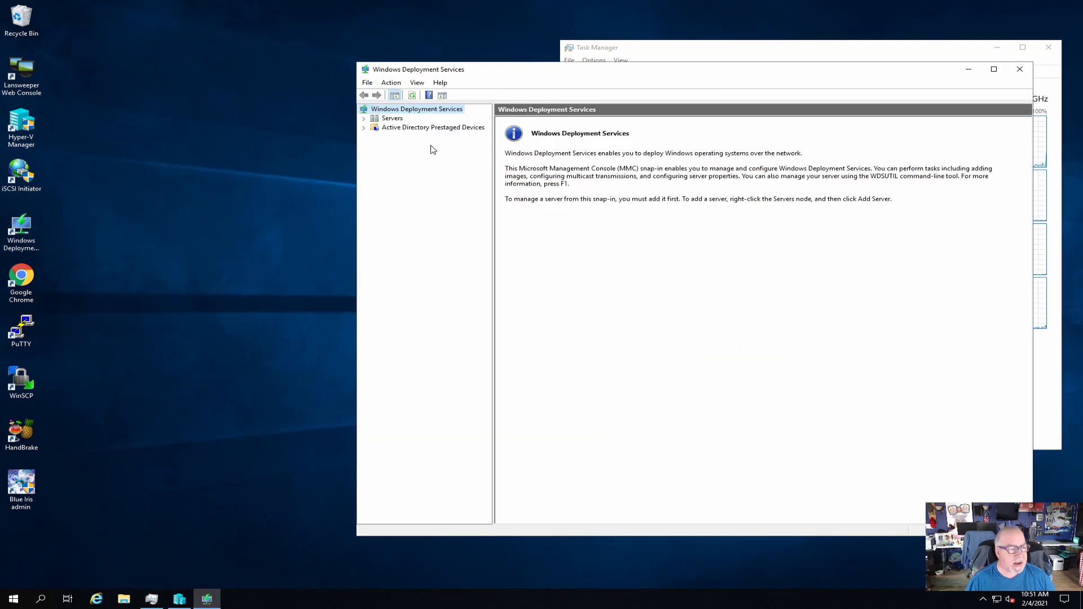
pyautogui.click(1020, 69)
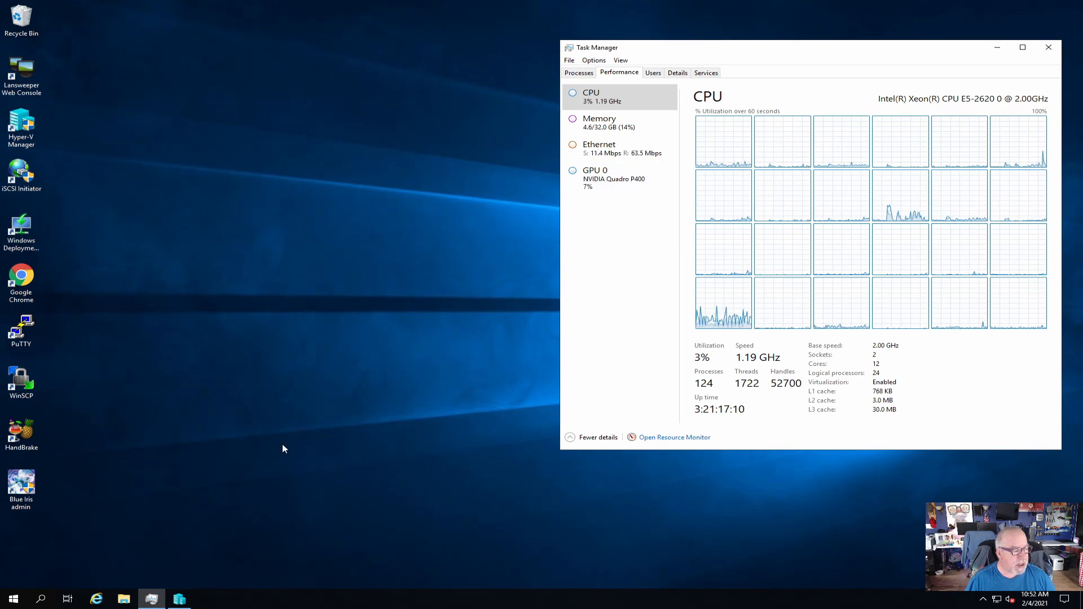
# In Hyper-V Manager, set up a storage move for the 10P-20H virtual machine with all its data going to a single location.
pyautogui.click(180, 600)
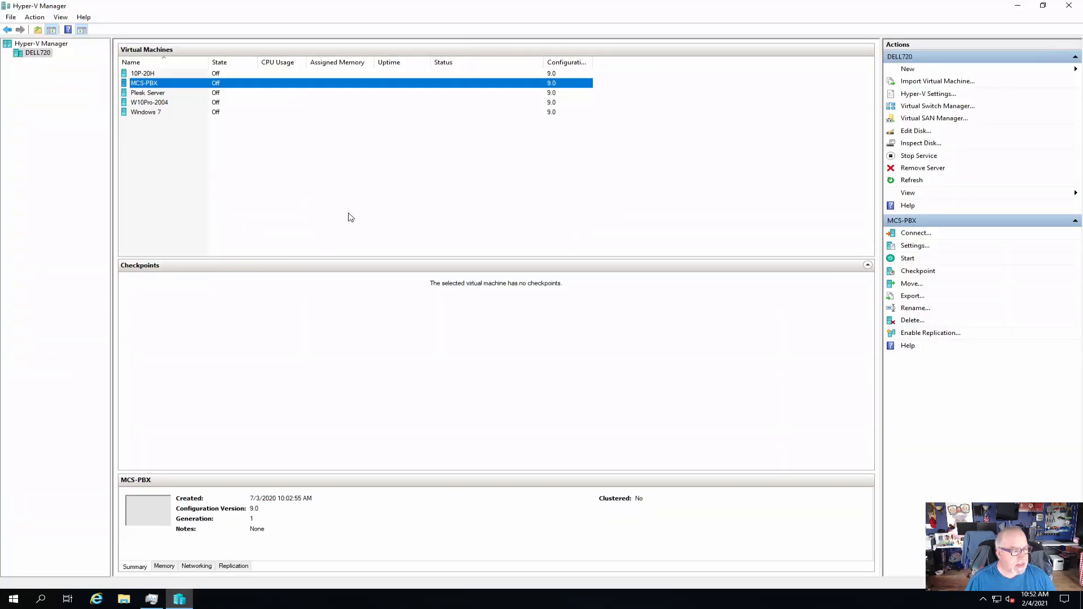
pyautogui.click(149, 76)
pyautogui.rightClick(149, 77)
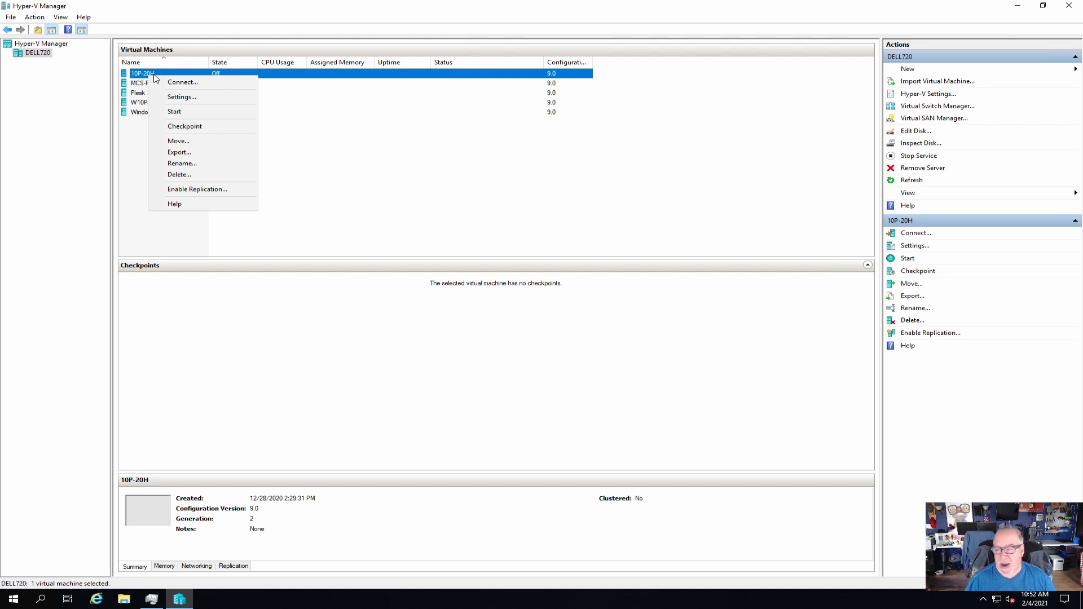
pyautogui.click(207, 143)
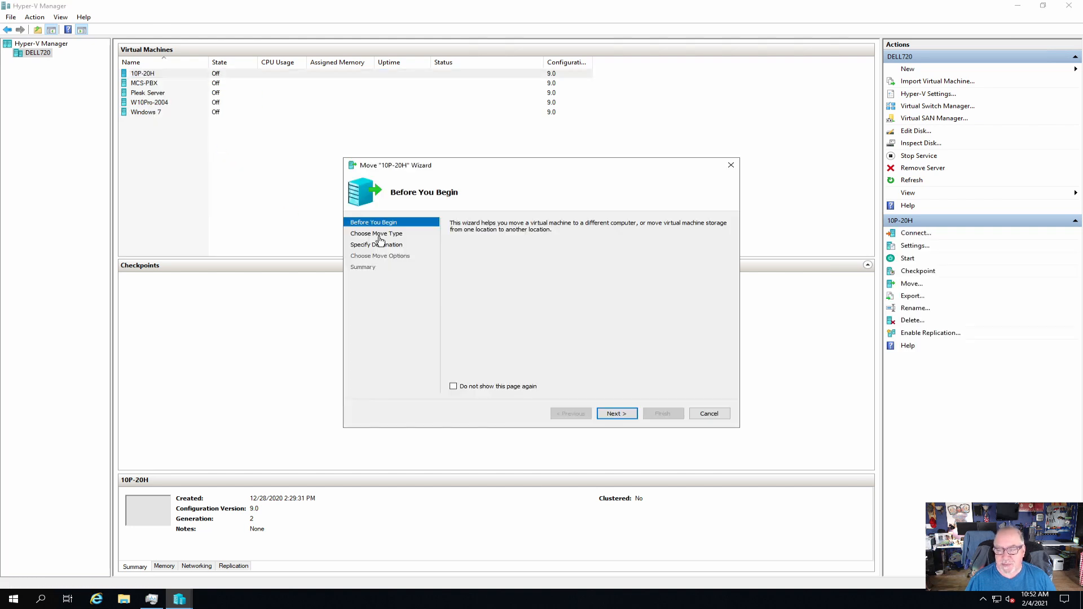
pyautogui.click(616, 413)
pyautogui.click(455, 258)
pyautogui.click(622, 416)
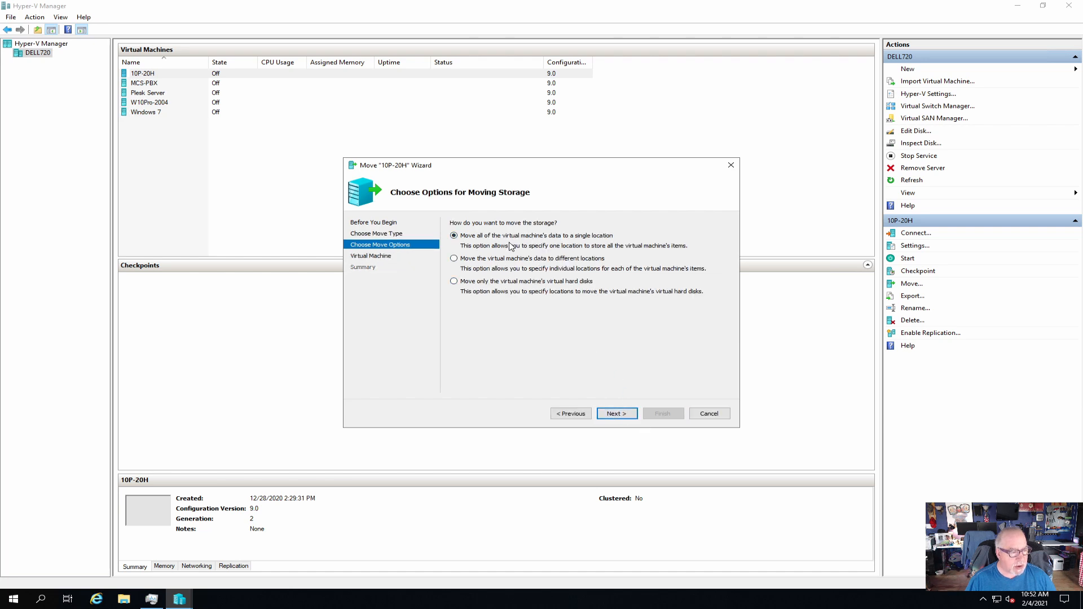
pyautogui.click(617, 415)
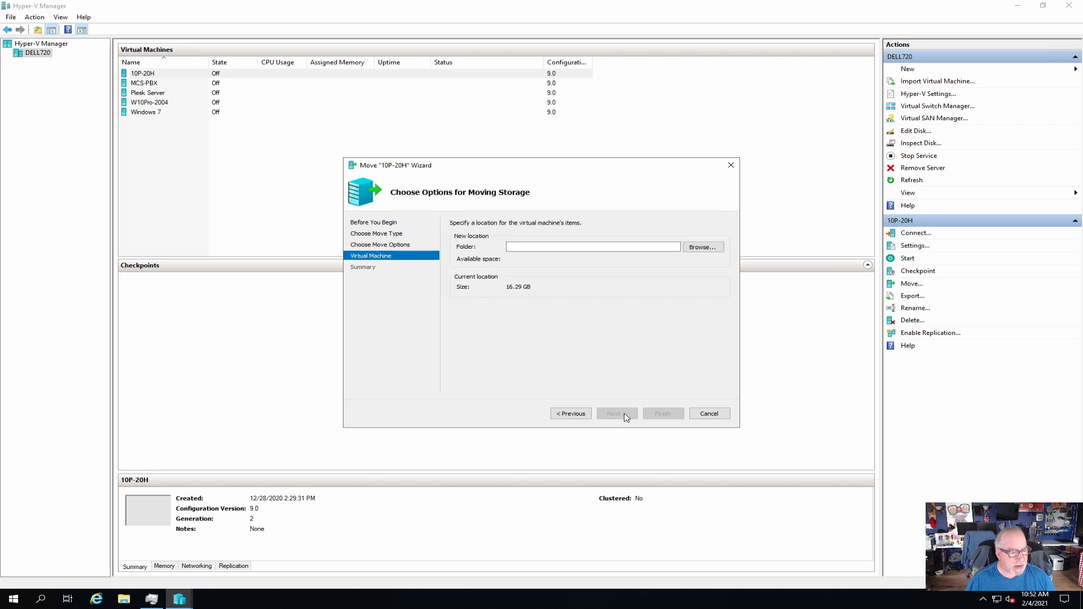
# Choose the new destination folder for 10P-20H and start the storage move.
pyautogui.click(703, 247)
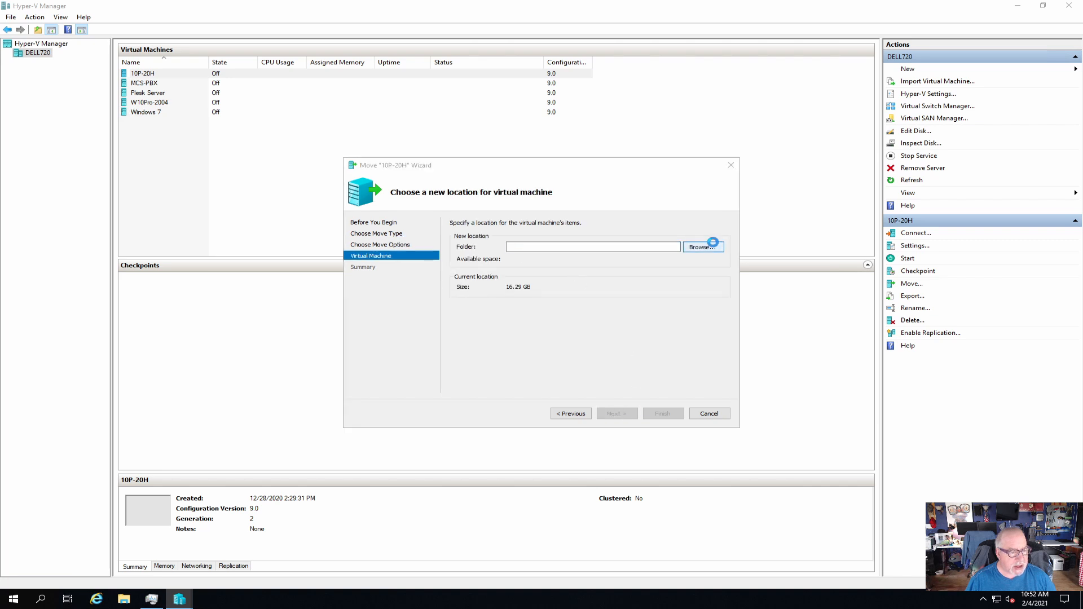
pyautogui.click(750, 350)
pyautogui.doubleClick(751, 350)
pyautogui.click(470, 254)
pyautogui.doubleClick(470, 254)
pyautogui.click(780, 461)
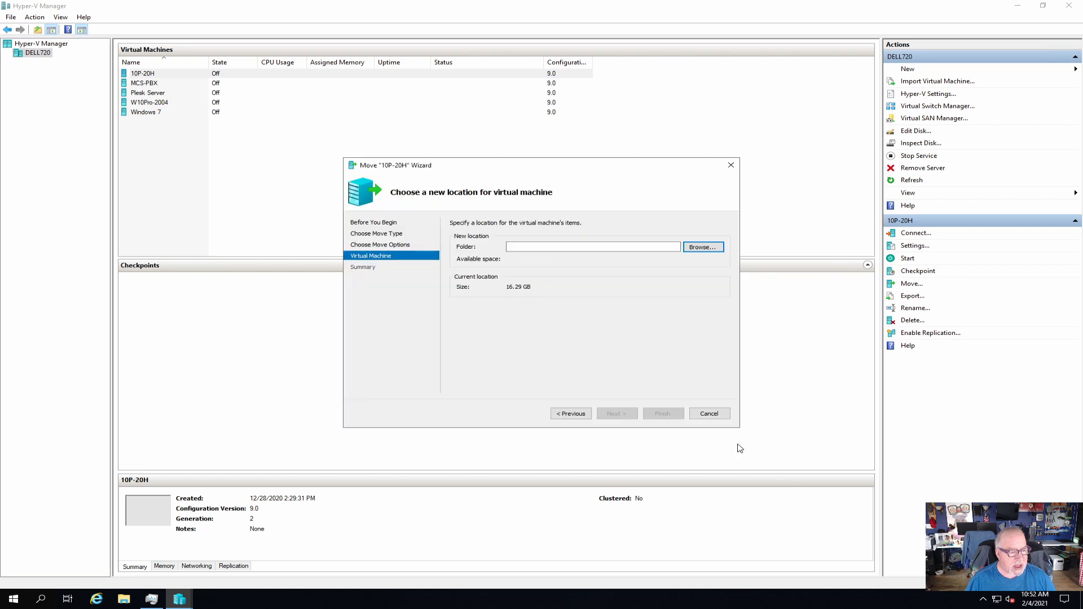
pyautogui.click(618, 413)
pyautogui.click(663, 413)
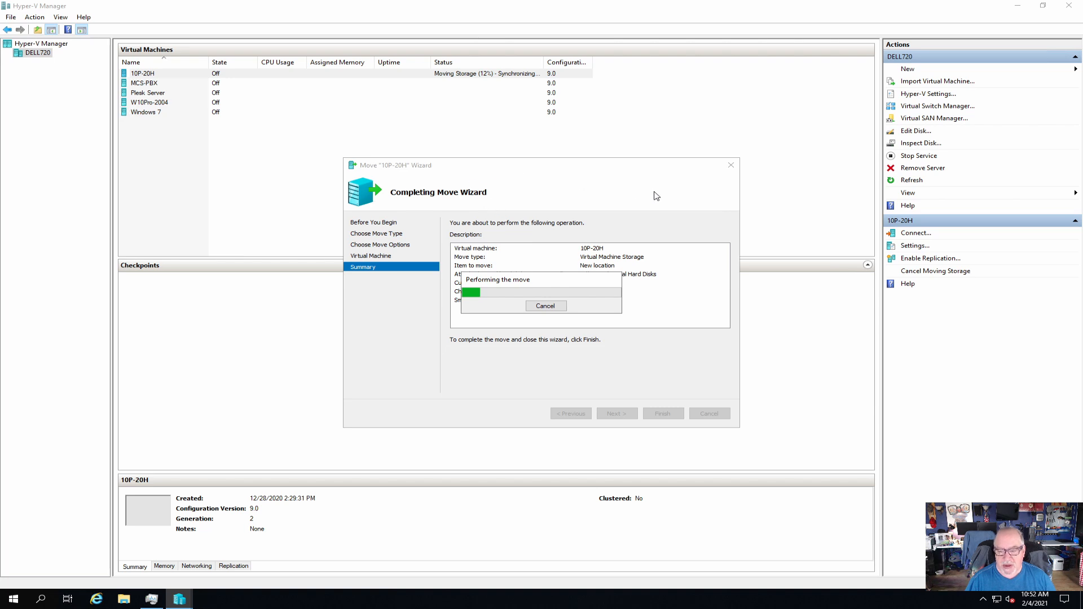
# Stop the Windows Deployment Services Server service in the Services console and close the console.
pyautogui.click(13, 600)
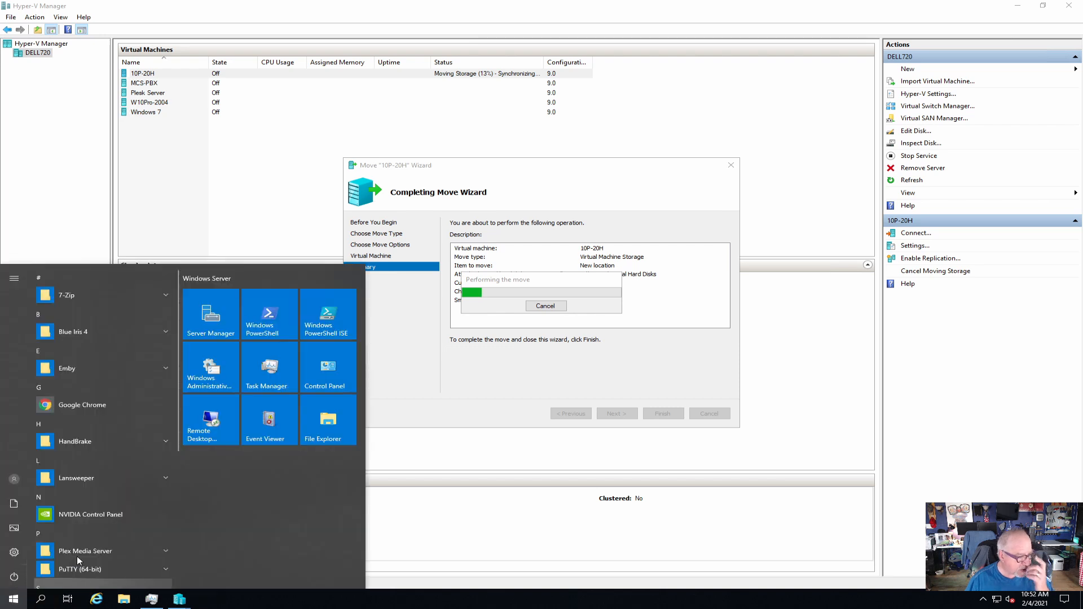
pyautogui.write('se')
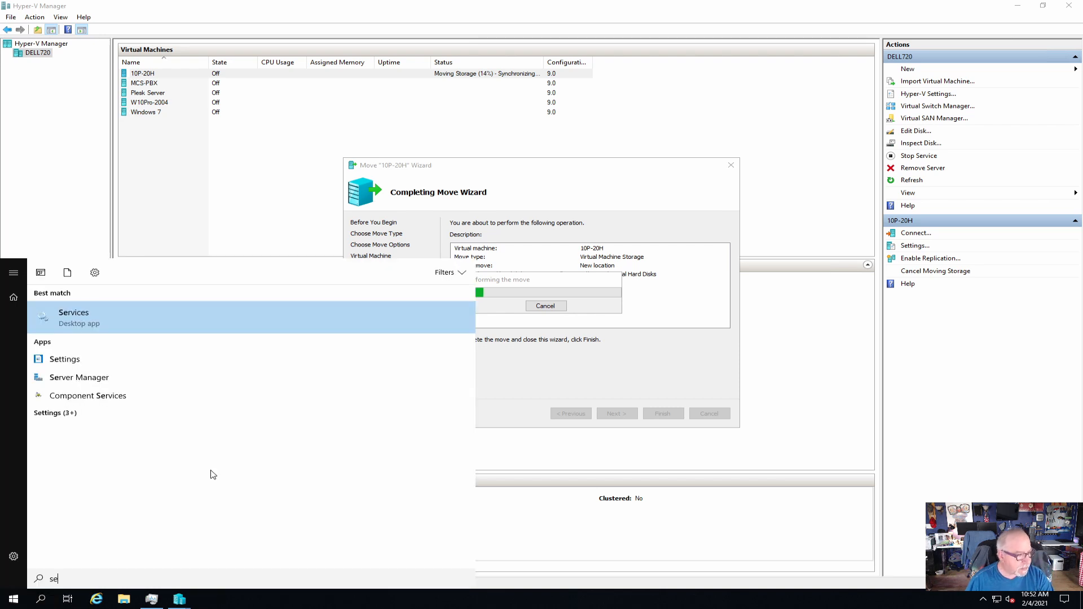
pyautogui.click(89, 319)
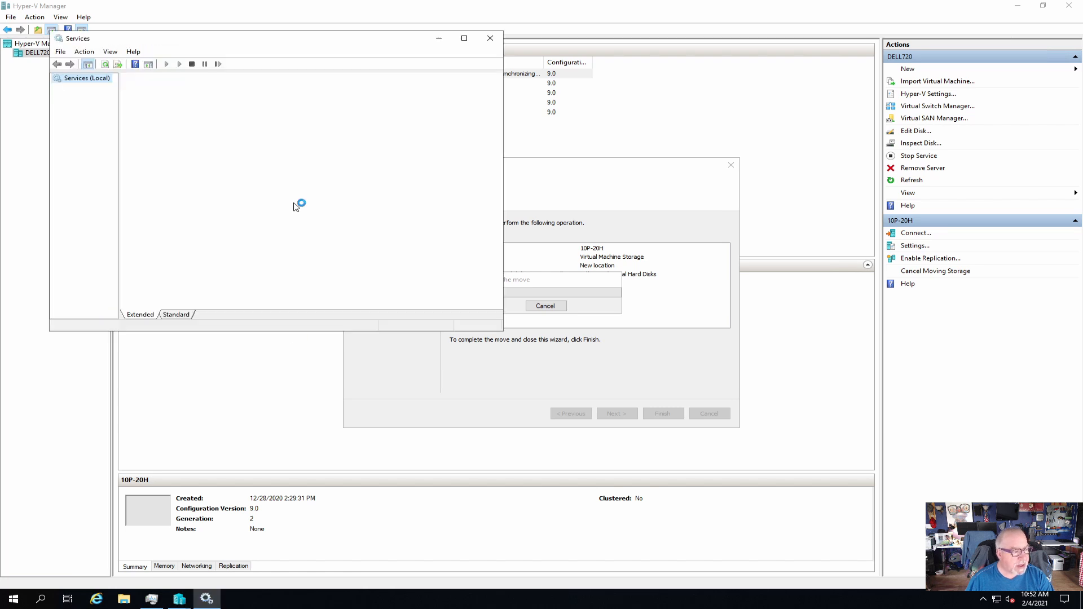
pyautogui.scroll(-19, 498, 281)
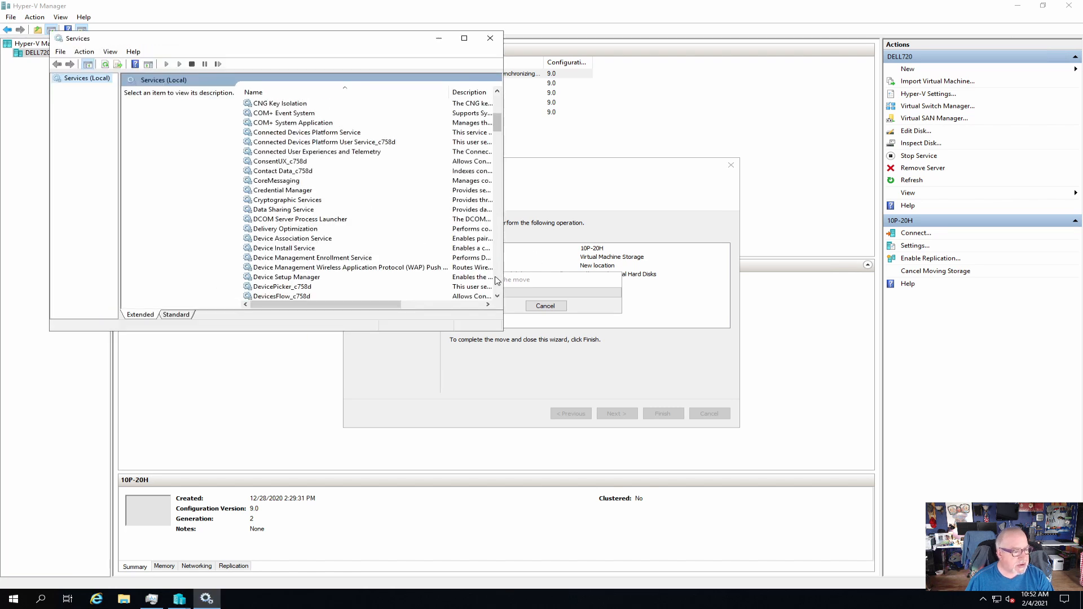
pyautogui.scroll(-20, 498, 280)
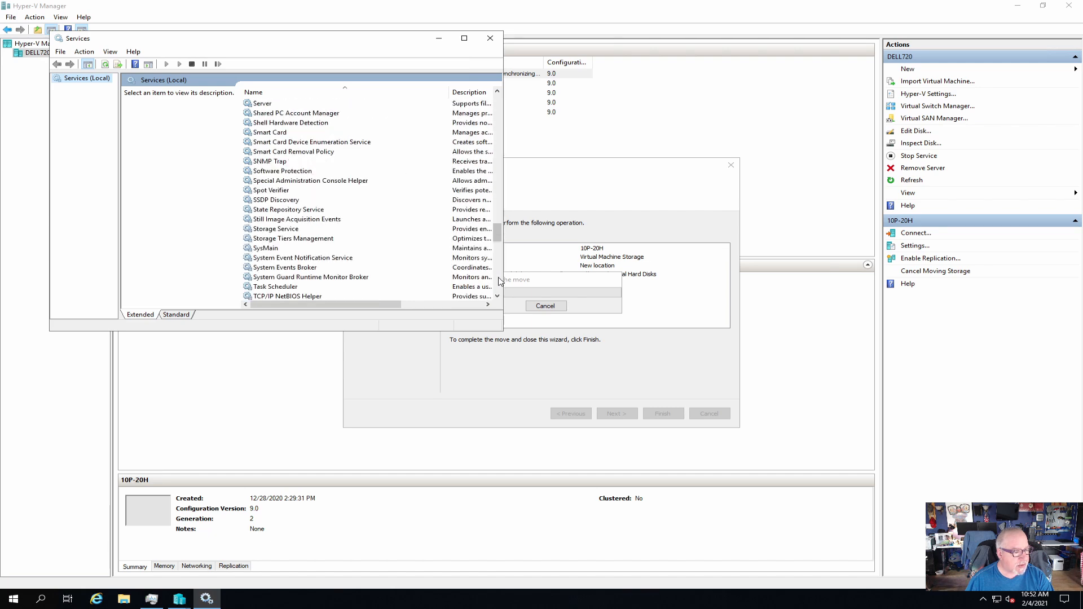
pyautogui.click(498, 281)
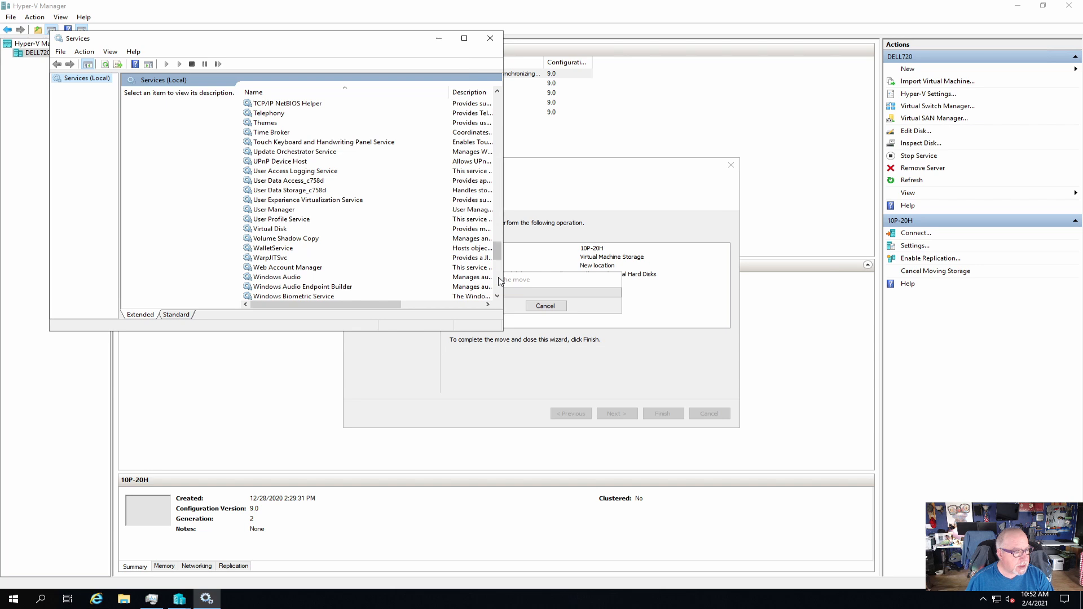
pyautogui.click(499, 281)
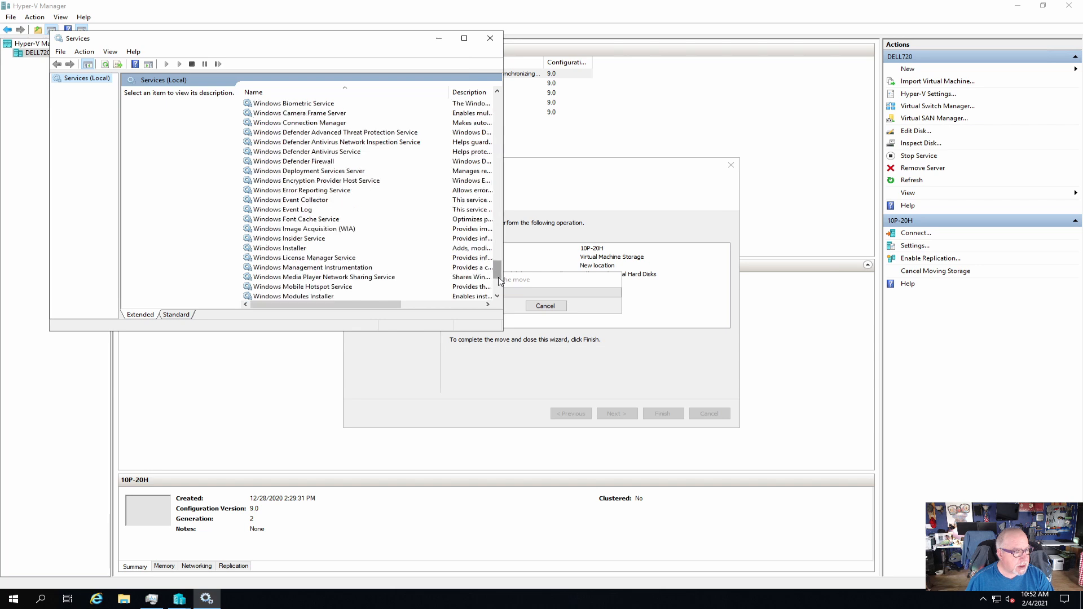
pyautogui.click(305, 171)
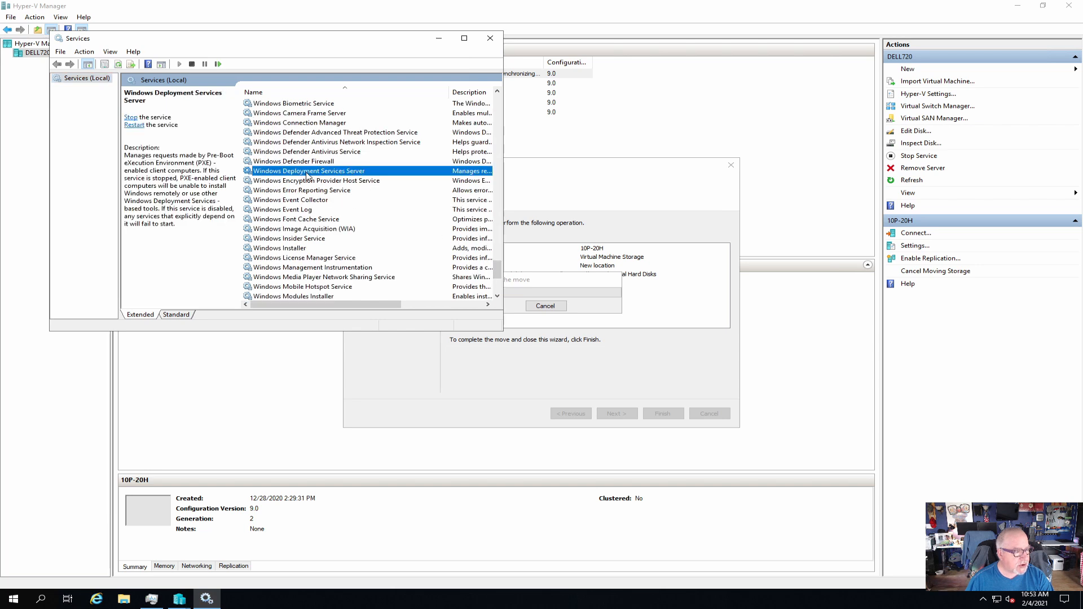
pyautogui.rightClick(306, 172)
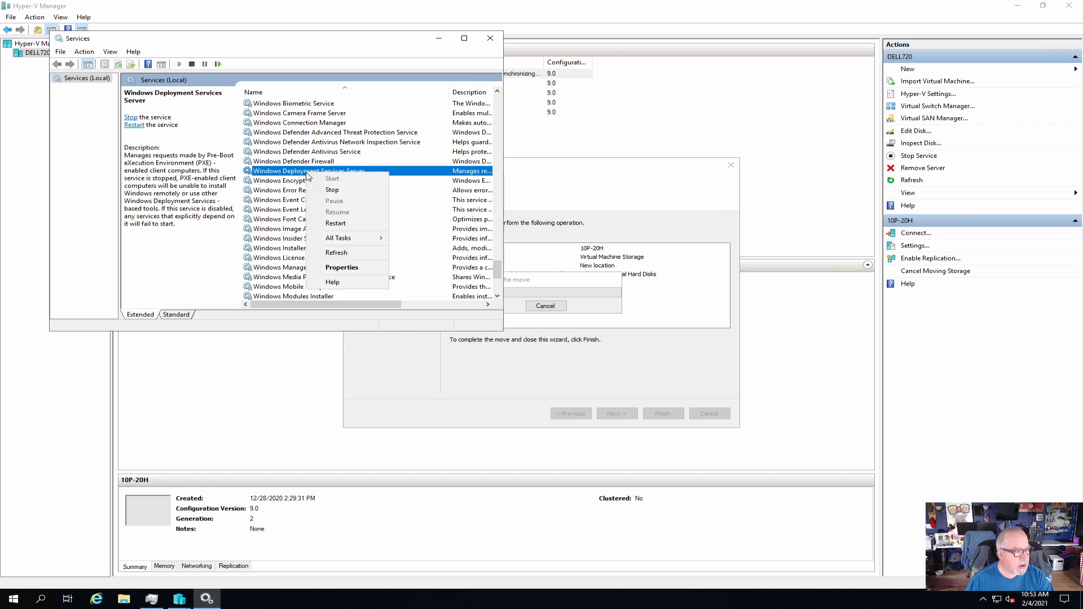
pyautogui.click(345, 194)
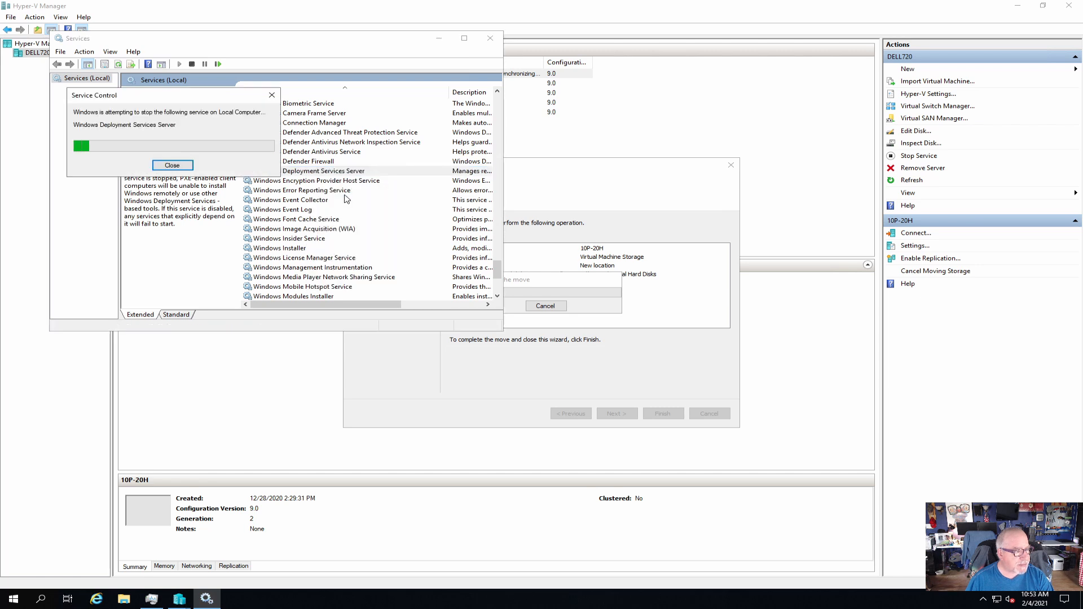
pyautogui.click(491, 38)
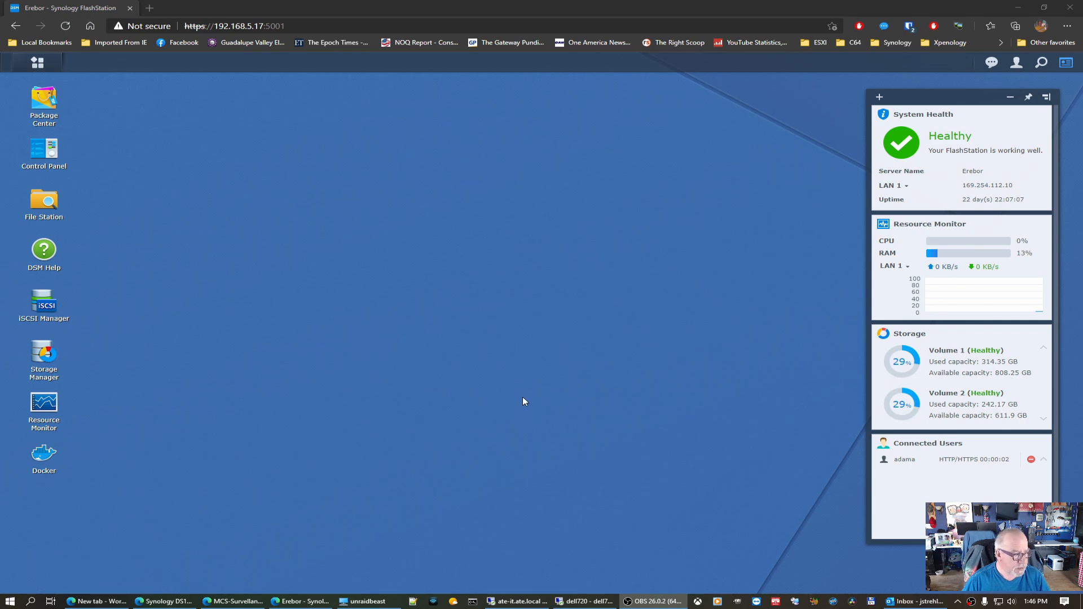
# On the Synology FlashStation, review the Docker containers and view the details of Unifi-Controller.
pyautogui.click(43, 454)
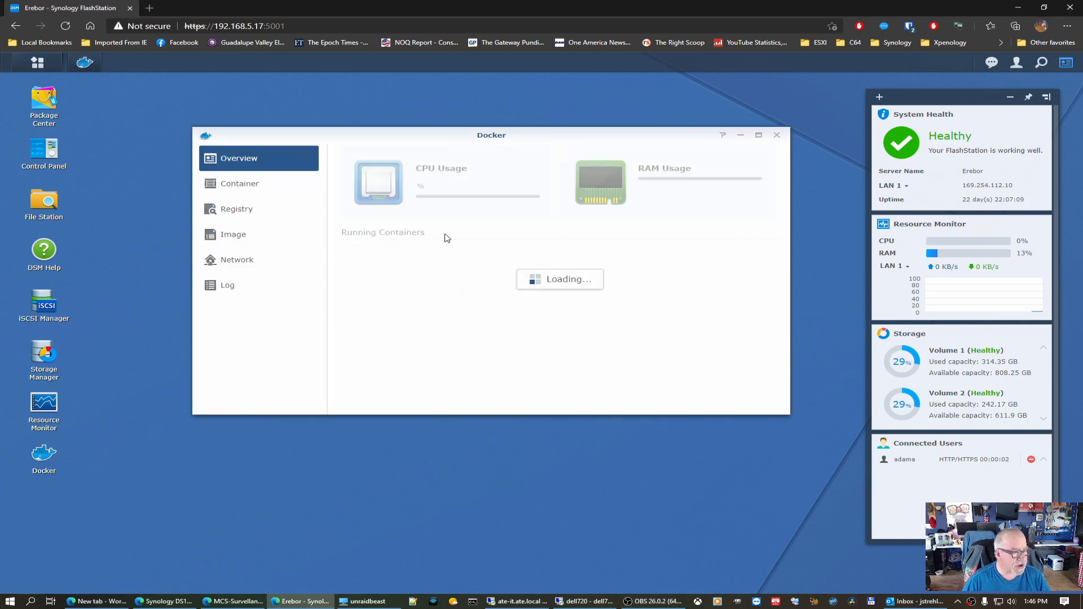
pyautogui.click(251, 194)
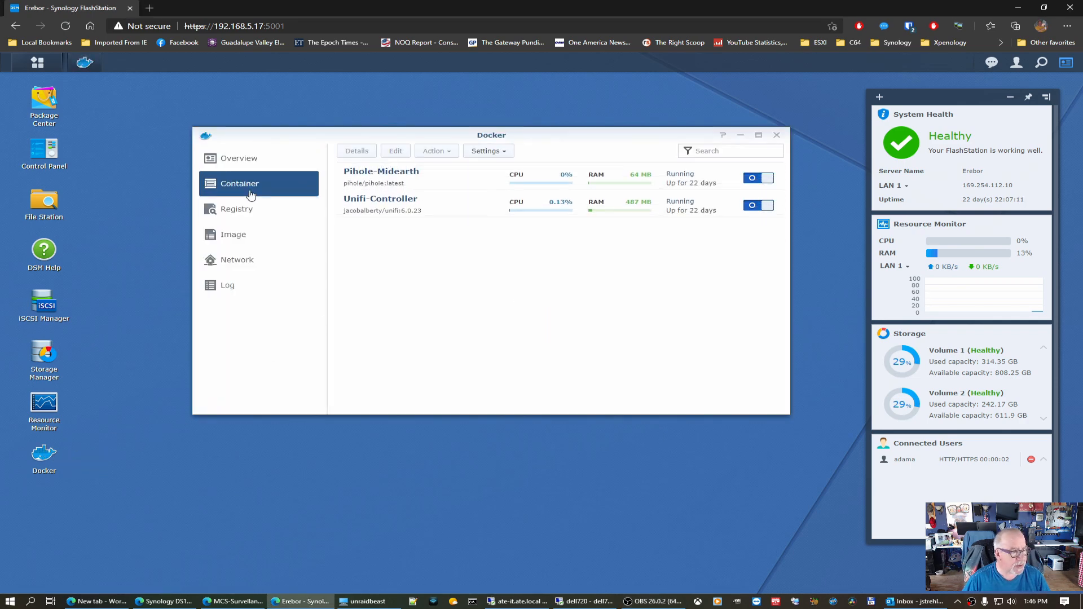
pyautogui.click(679, 217)
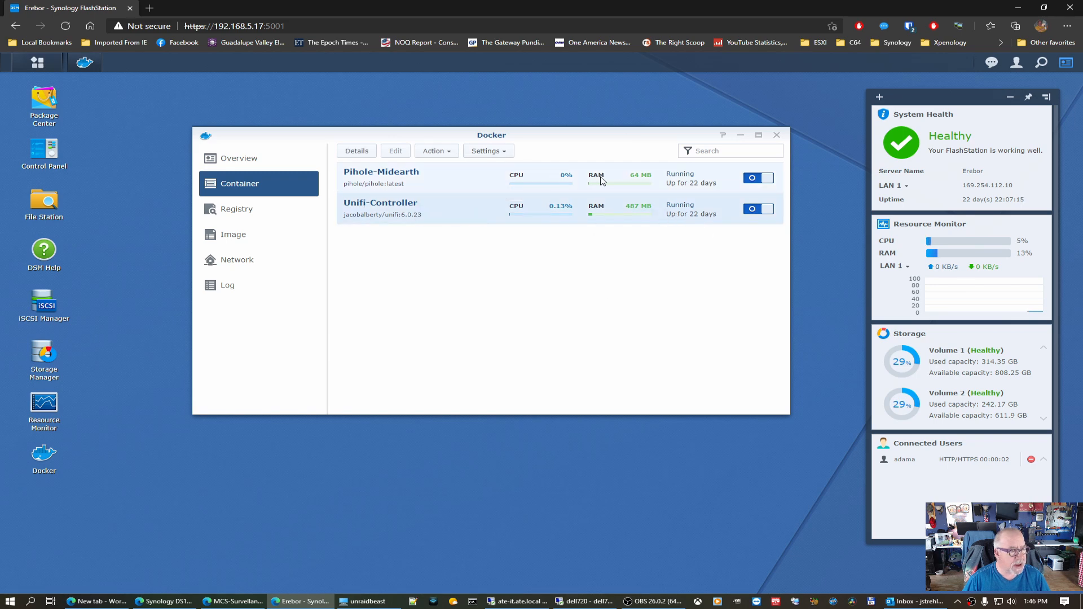
pyautogui.click(486, 152)
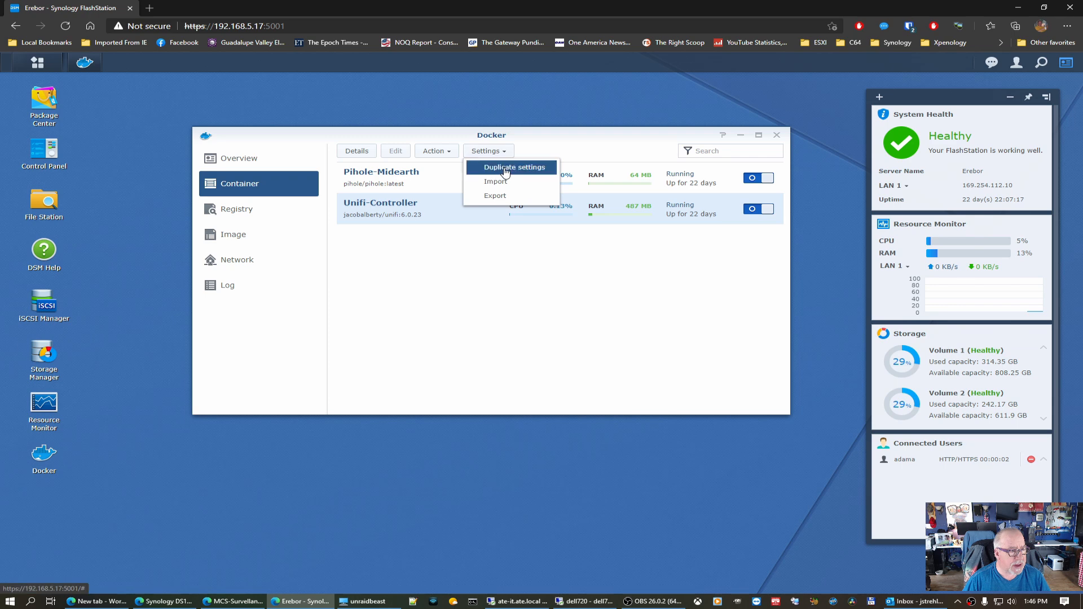
pyautogui.click(510, 310)
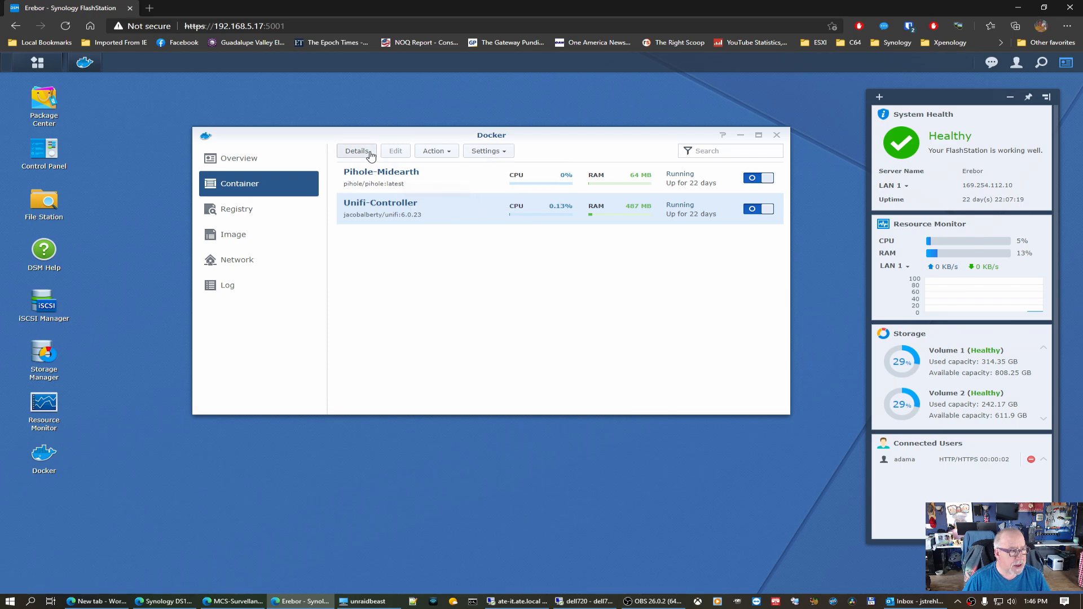
pyautogui.click(358, 152)
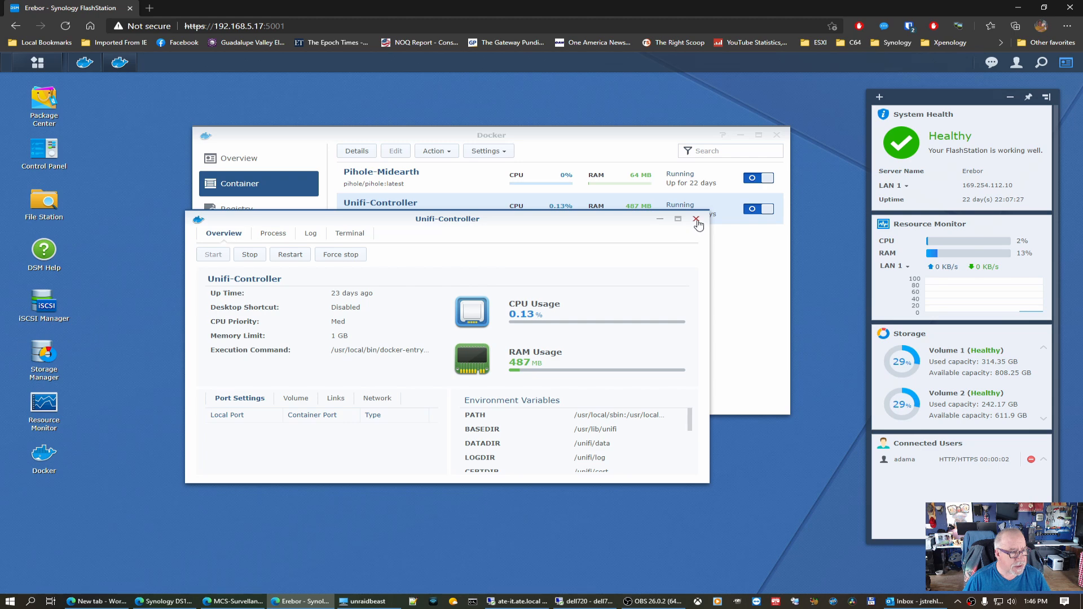
# Close the Unifi-Controller details and stop both the Unifi-Controller and Pihole-Midearth containers.
pyautogui.click(697, 219)
pyautogui.click(757, 210)
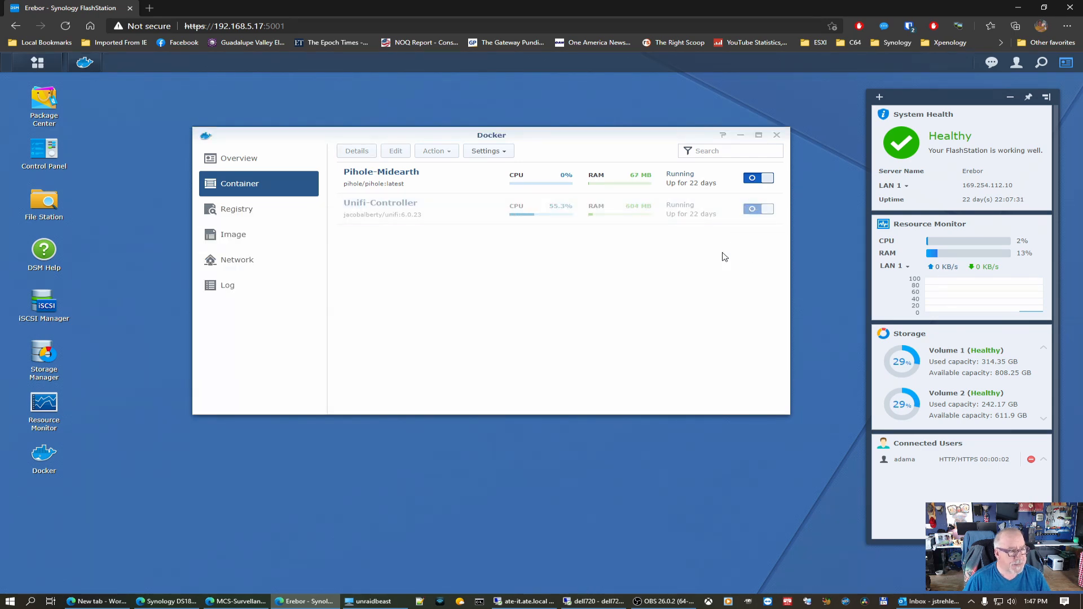
pyautogui.click(753, 180)
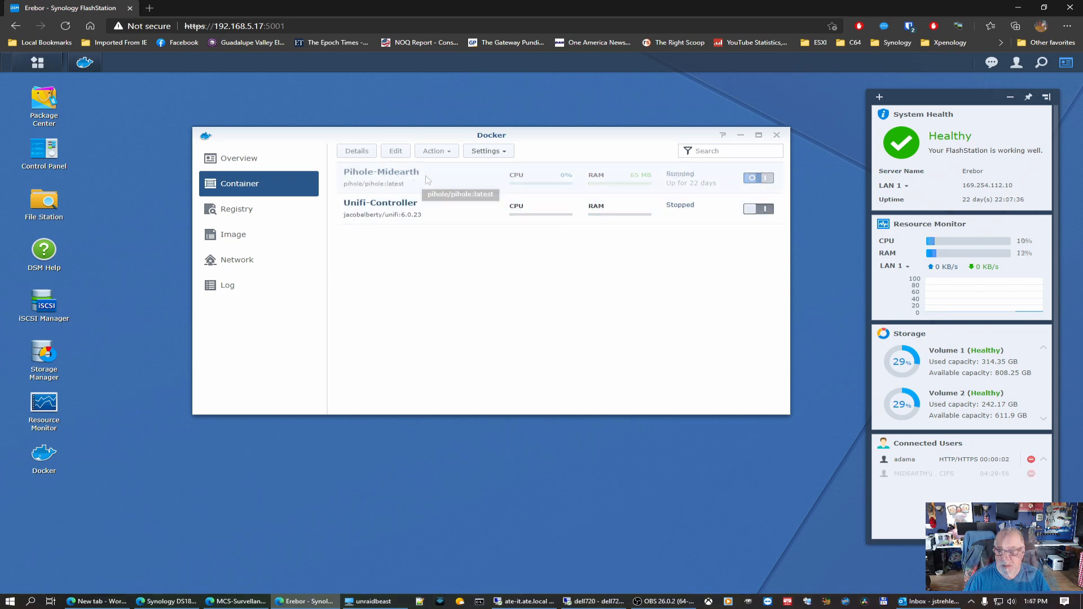
# Check the auto-restart option in Pihole-Midearth's general settings, leave them without applying changes, and close Docker.
pyautogui.click(424, 178)
pyautogui.click(395, 151)
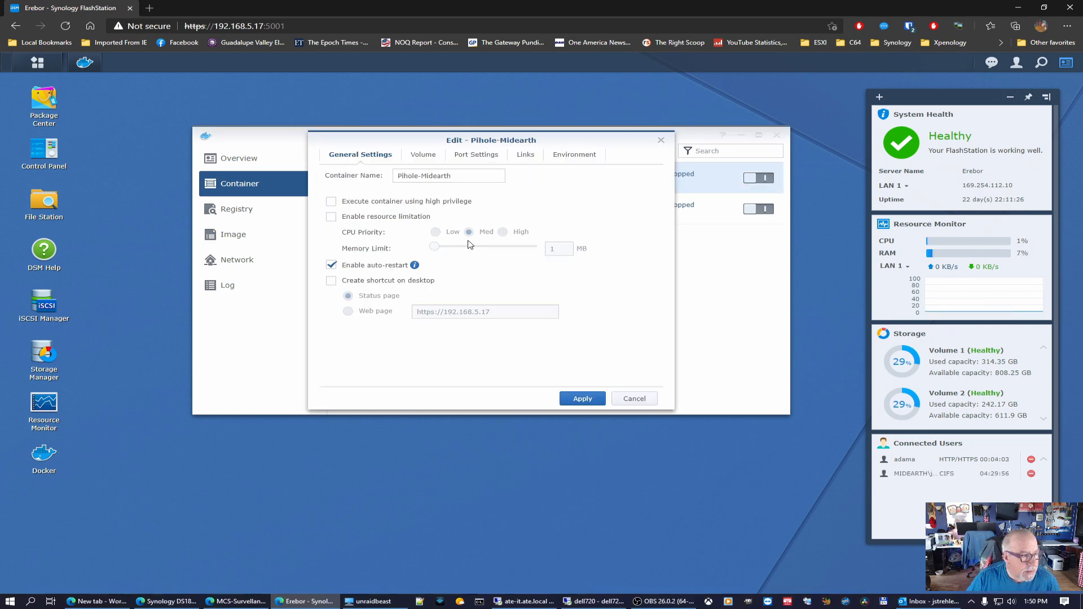
pyautogui.moveTo(415, 265)
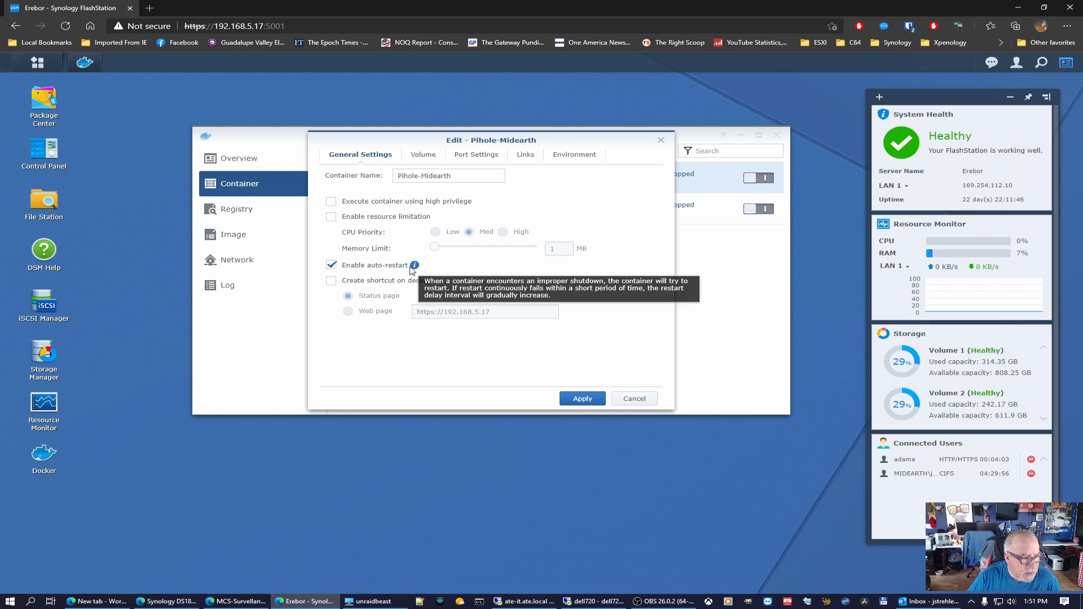
pyautogui.click(635, 399)
pyautogui.click(777, 135)
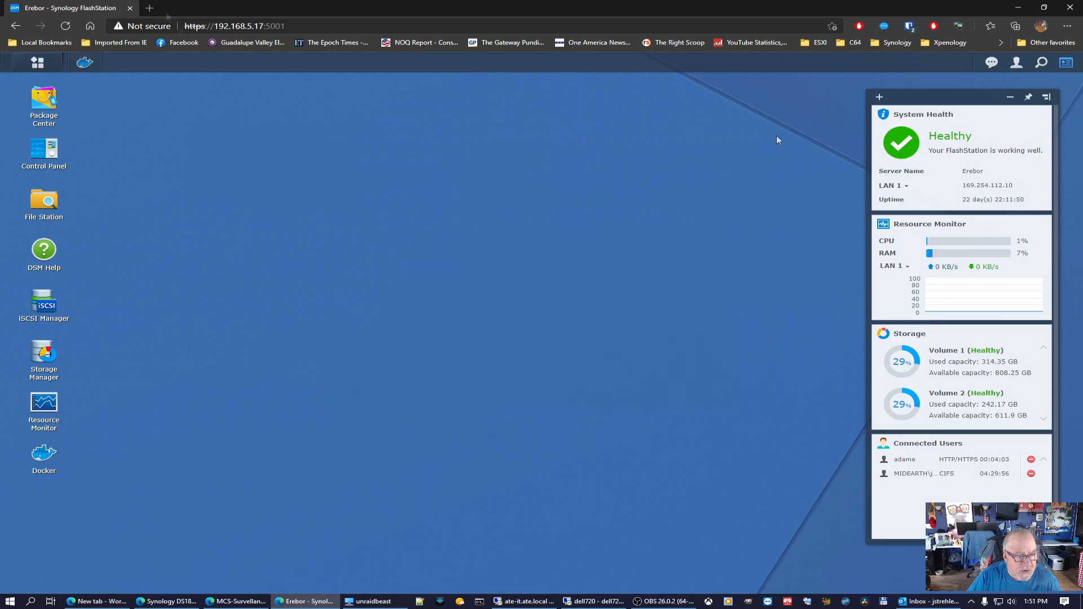
# Search the web for "synology 7 beta" in a new browser tab, open Synology's DSM 7.0 beta release note page and accept its cookies.
pyautogui.hotkey('ctrl', 't')
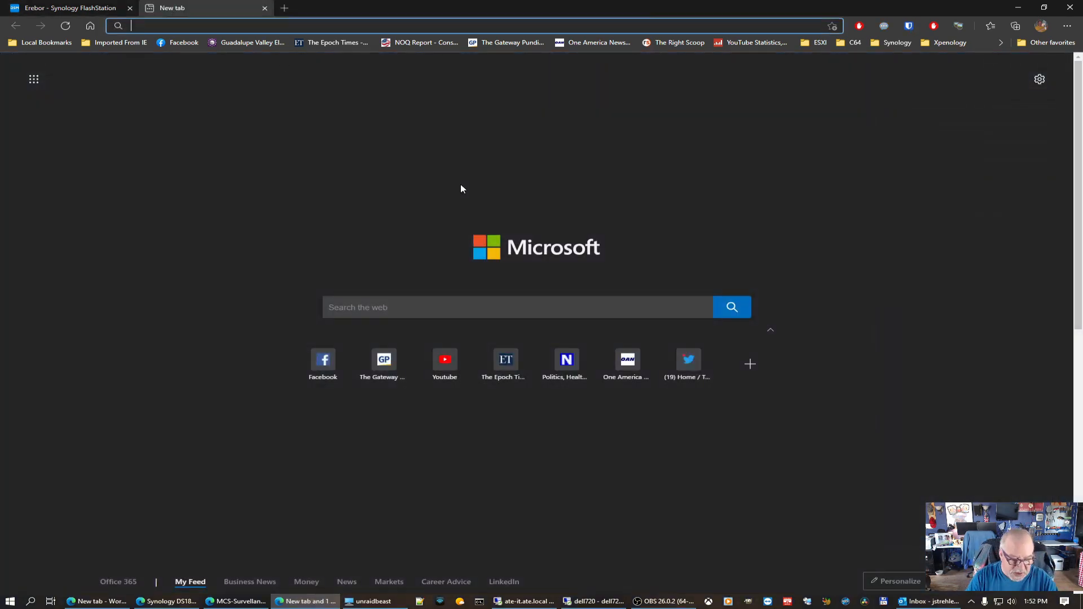
pyautogui.write('synol')
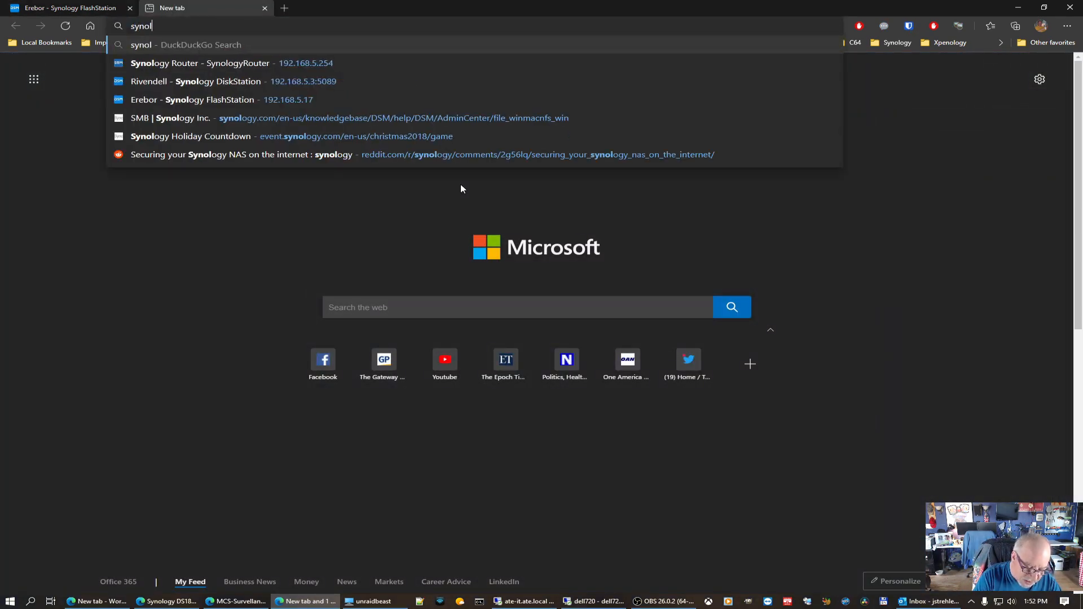
pyautogui.write('ogy 7 beta')
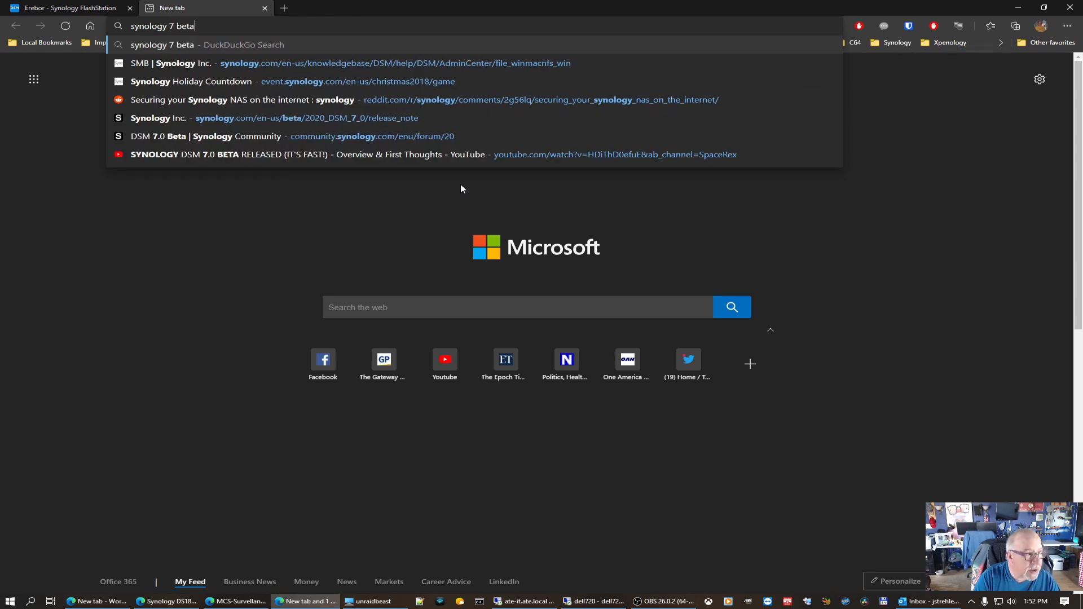
pyautogui.press('Return')
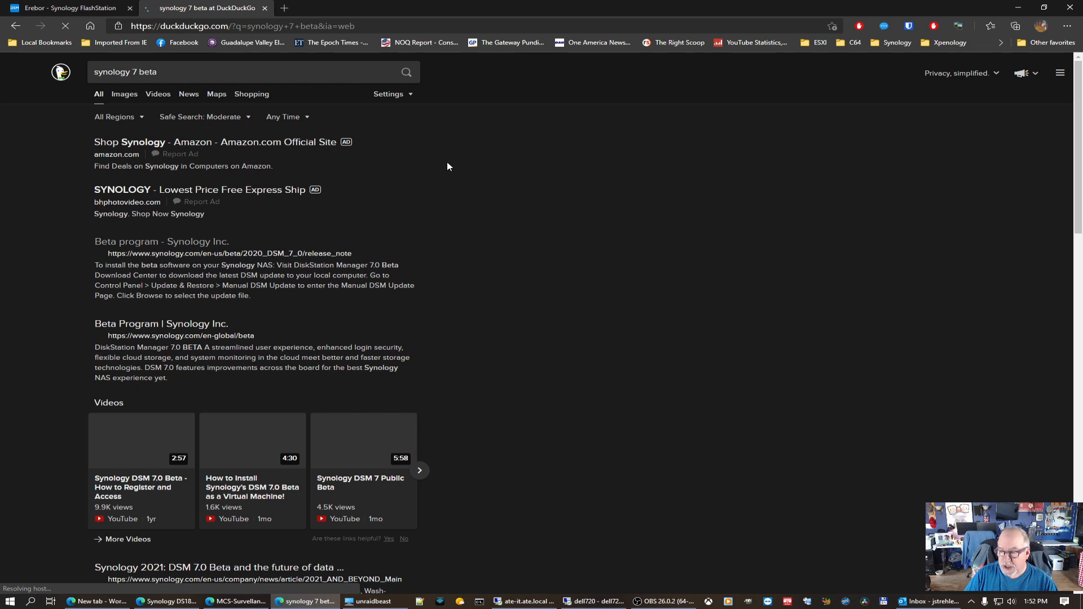
pyautogui.click(176, 247)
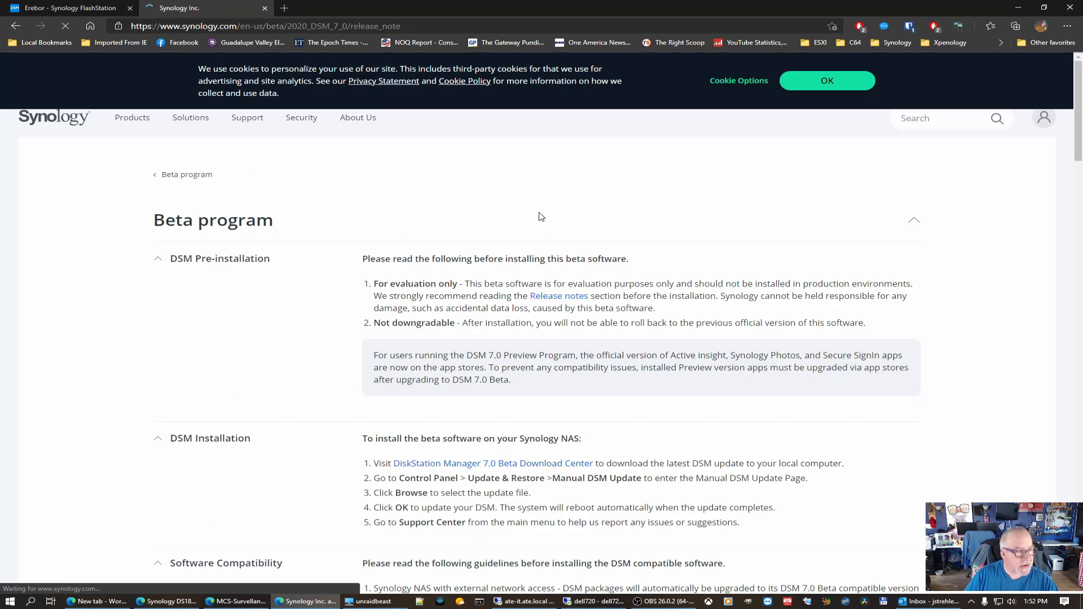
pyautogui.click(827, 84)
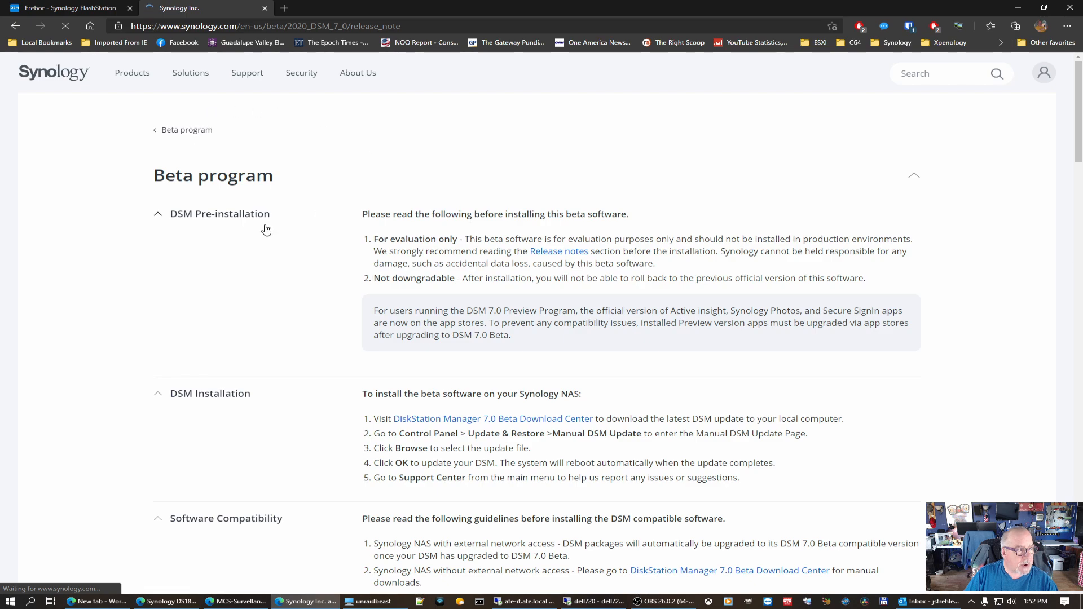
# Open the DiskStation Manager 7.0 Beta Download Center and list the compatible software for model FS1018.
pyautogui.scroll(-5, 271, 227)
pyautogui.scroll(-3, 275, 225)
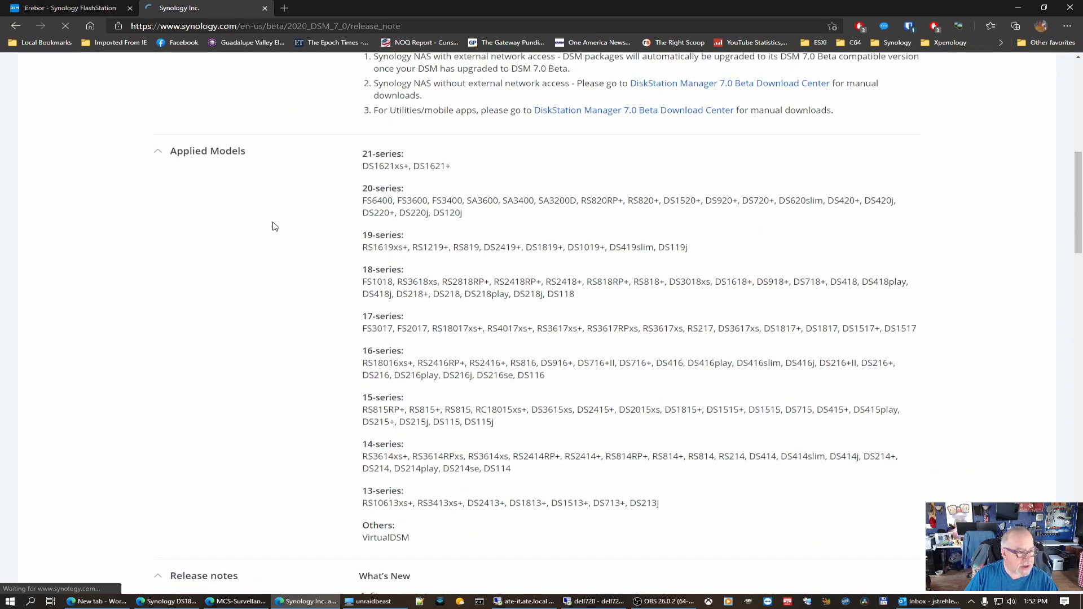
pyautogui.scroll(7, 294, 228)
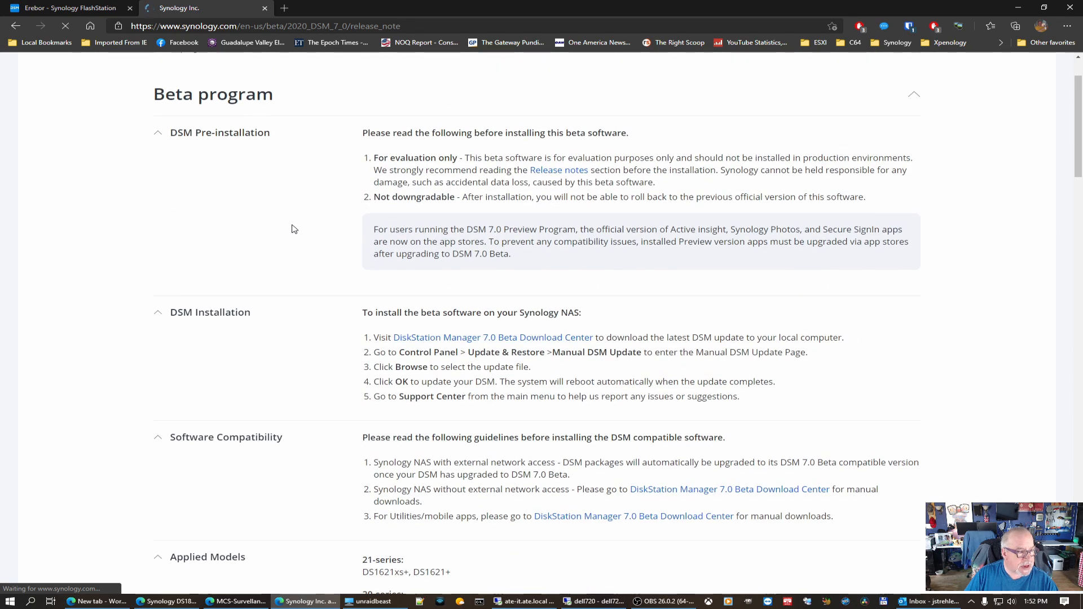
pyautogui.scroll(-3, 290, 230)
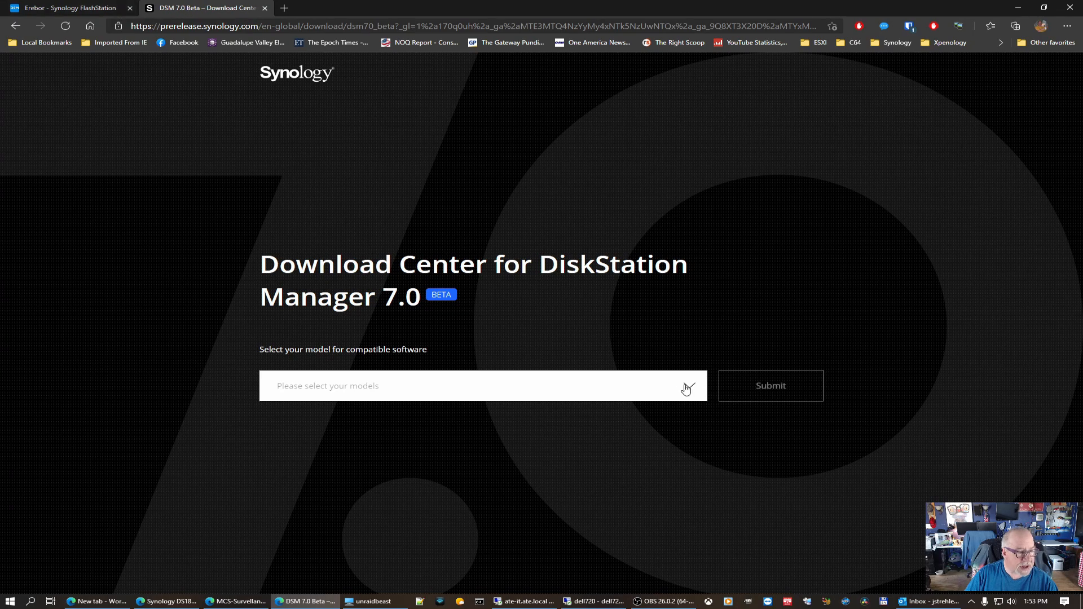
pyautogui.click(536, 382)
pyautogui.write('fs')
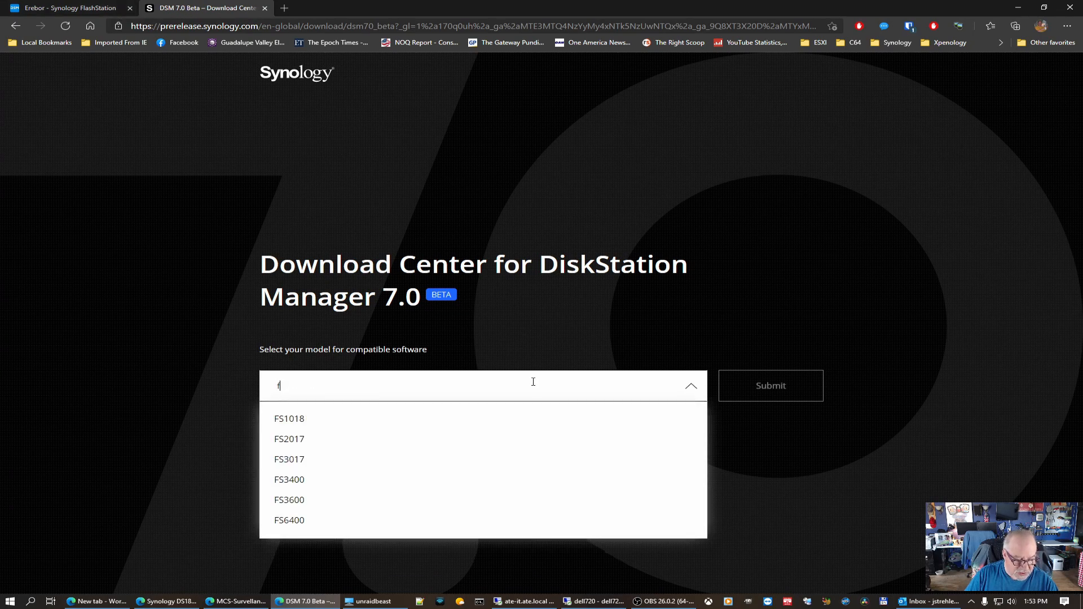
pyautogui.click(308, 426)
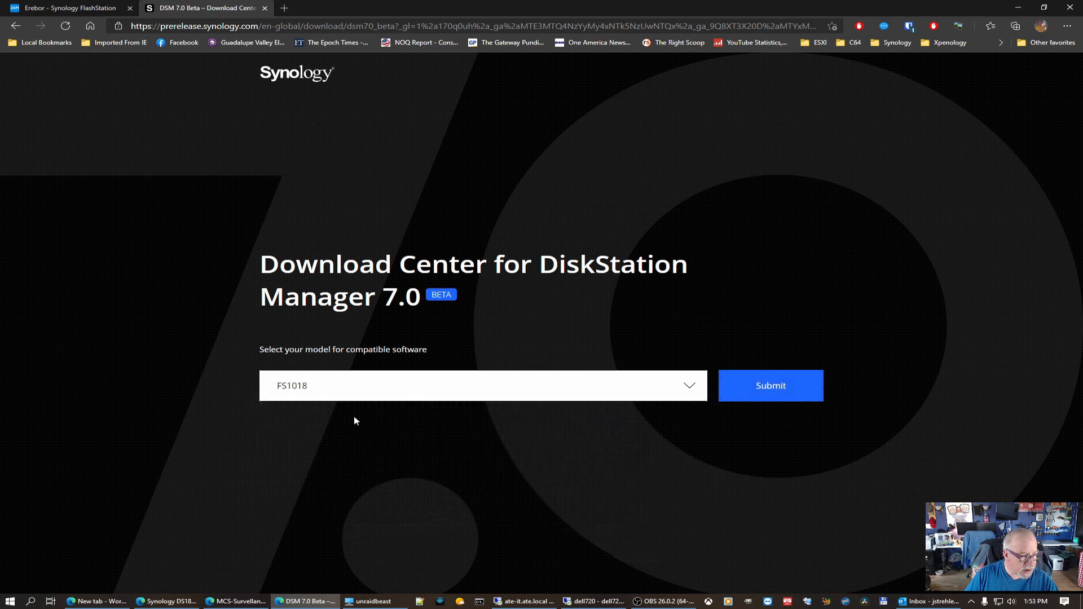
pyautogui.click(762, 388)
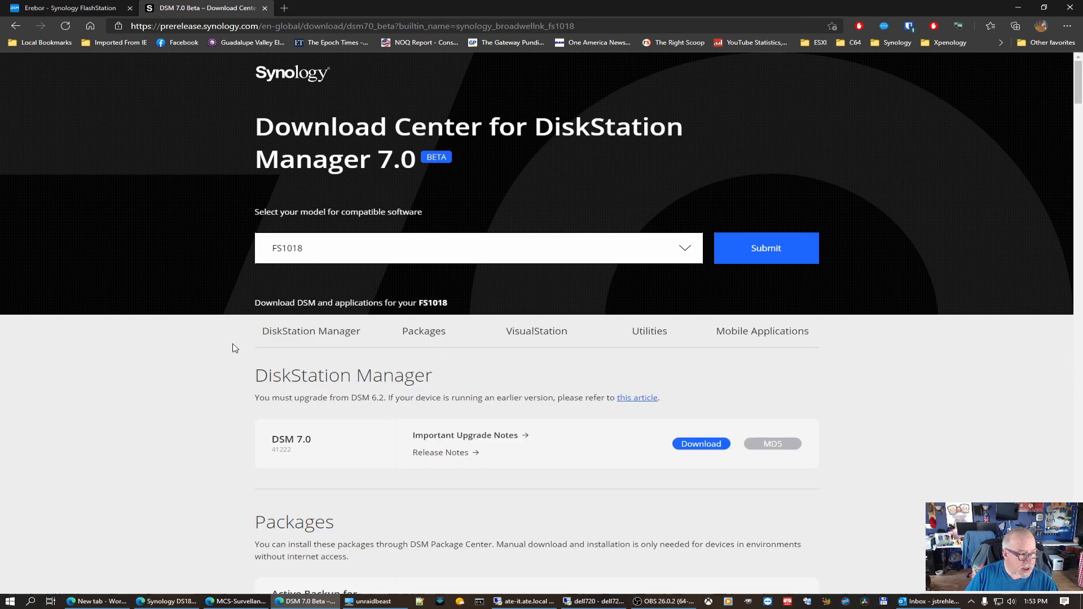
# Look through the packages offered for the FS1018 under DSM 7.0, checking whether Docker is among them.
pyautogui.scroll(-1, 235, 348)
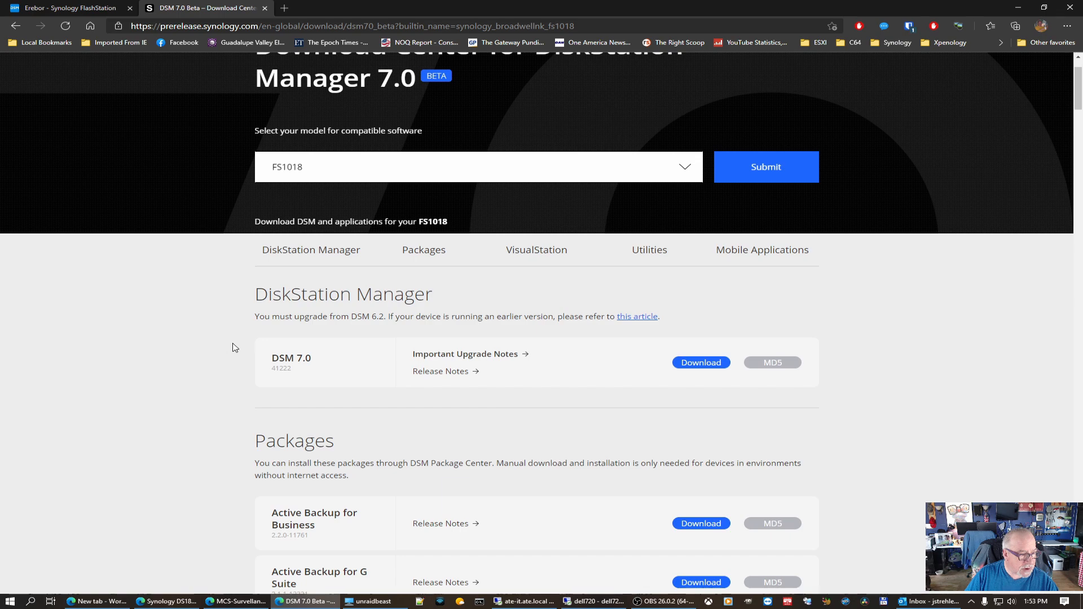
pyautogui.scroll(-2, 230, 348)
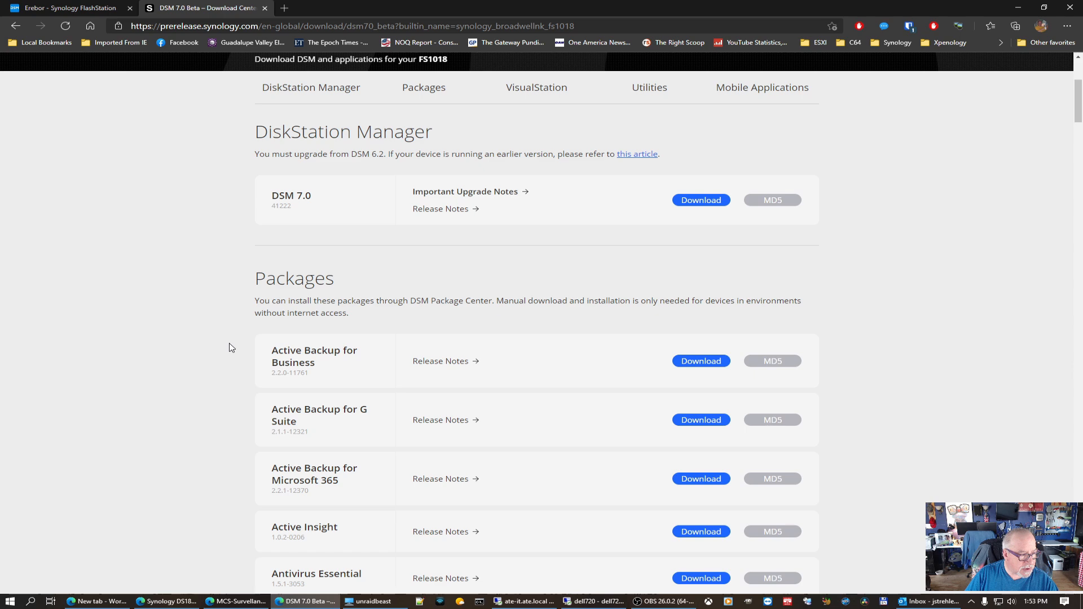
pyautogui.scroll(-6, 231, 348)
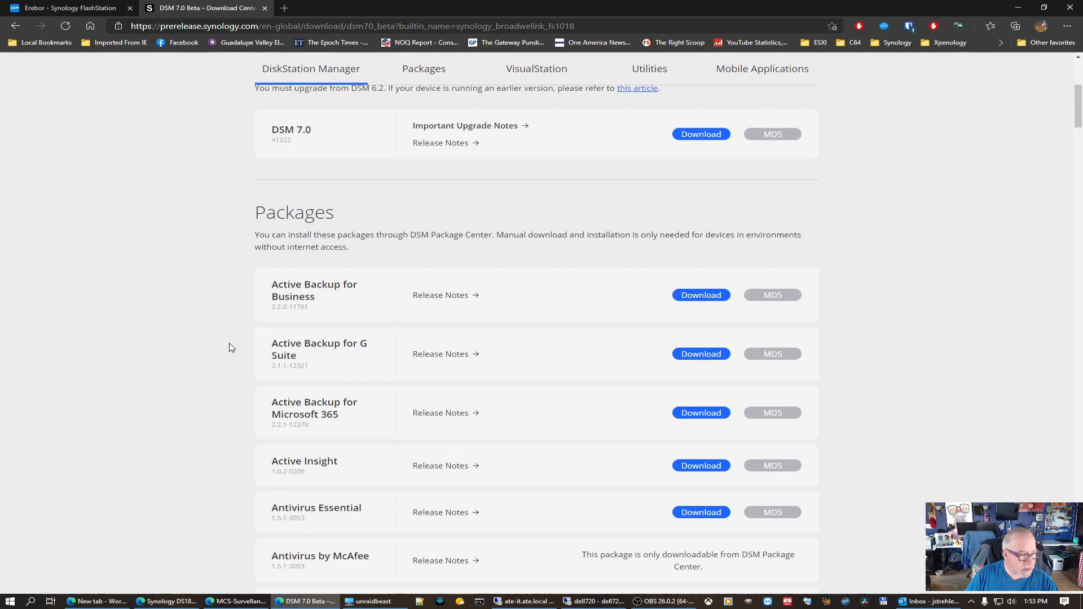
pyautogui.scroll(-1, 230, 348)
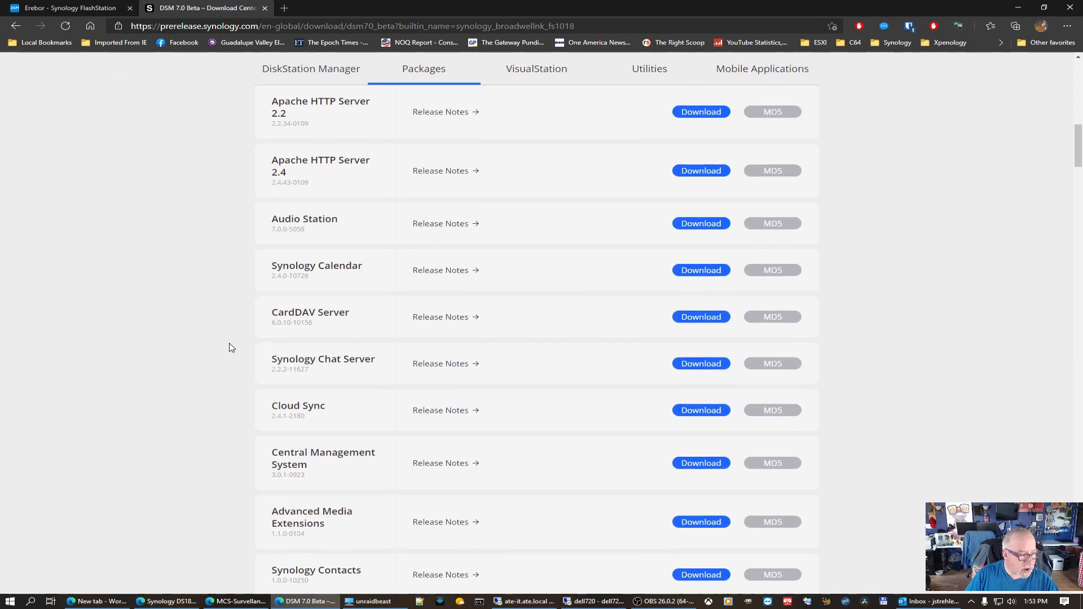
pyautogui.scroll(-2, 230, 348)
pyautogui.scroll(-4, 231, 348)
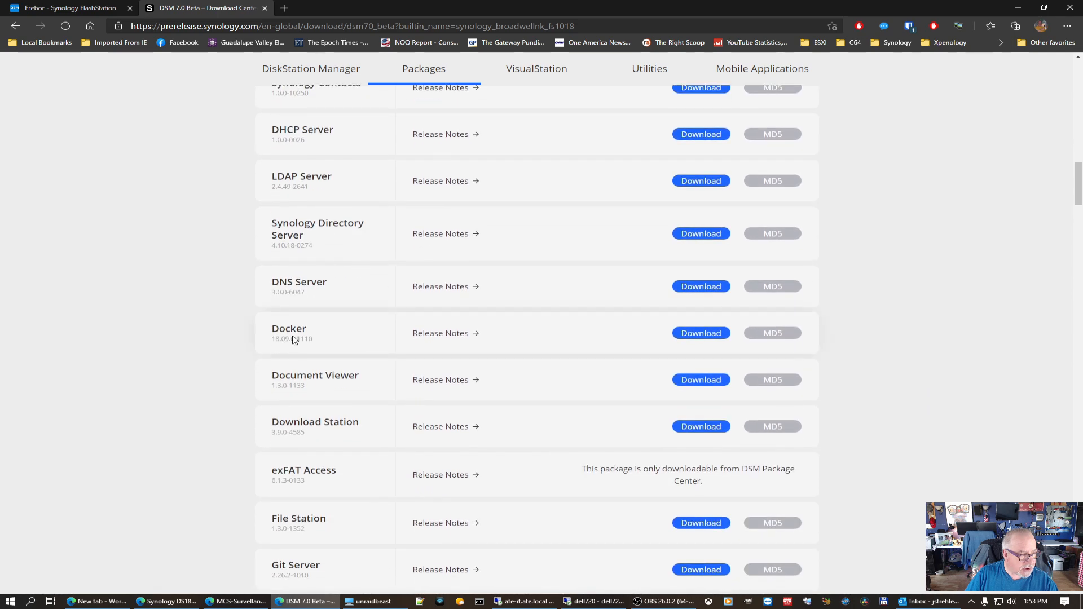
pyautogui.moveTo(1080, 195); pyautogui.dragTo(1079, 79)
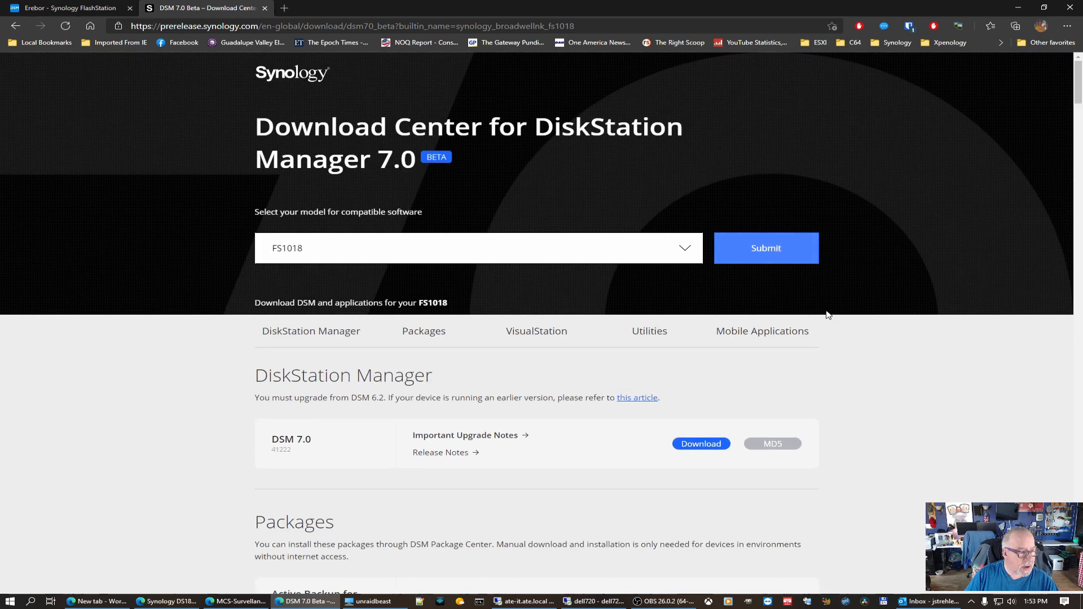
# Download the DSM 7.0 update for the FS1018, save it as DSM_FS1018_41222.pat, and close the Download Center page.
pyautogui.click(701, 443)
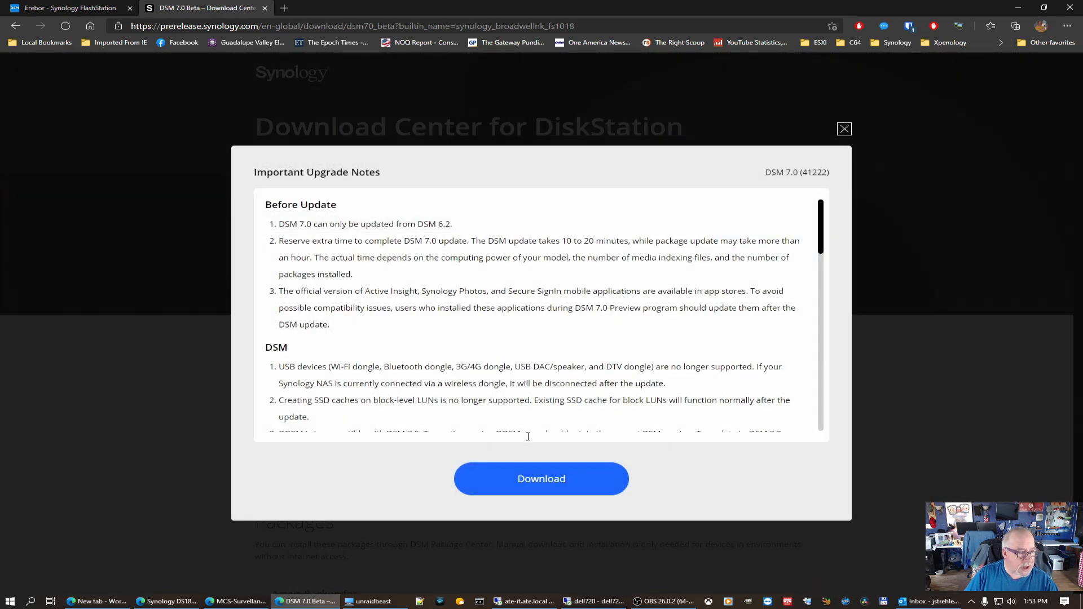
pyautogui.click(547, 478)
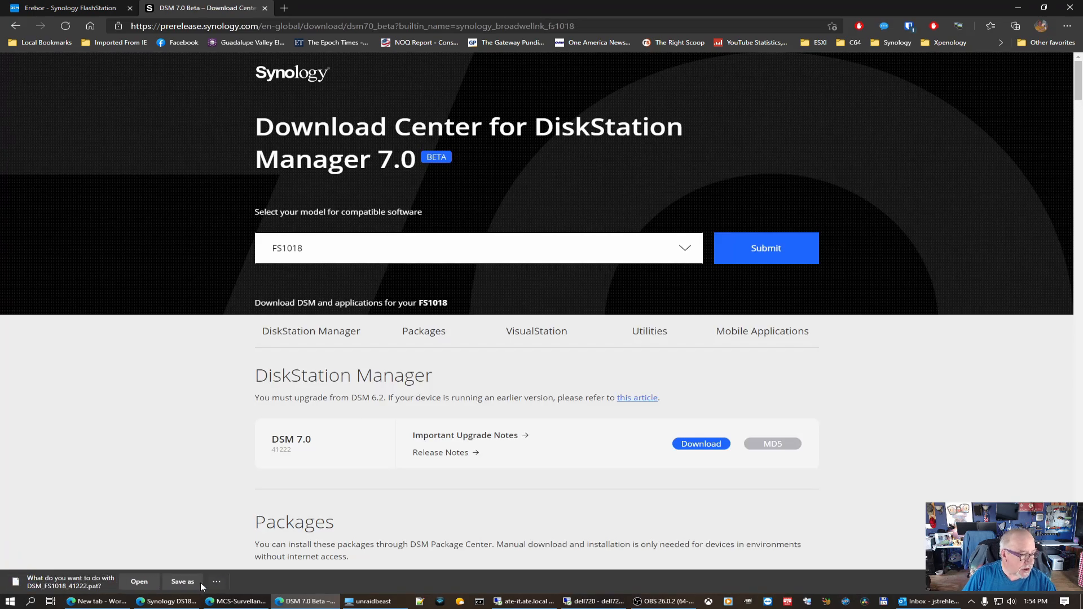
pyautogui.click(188, 585)
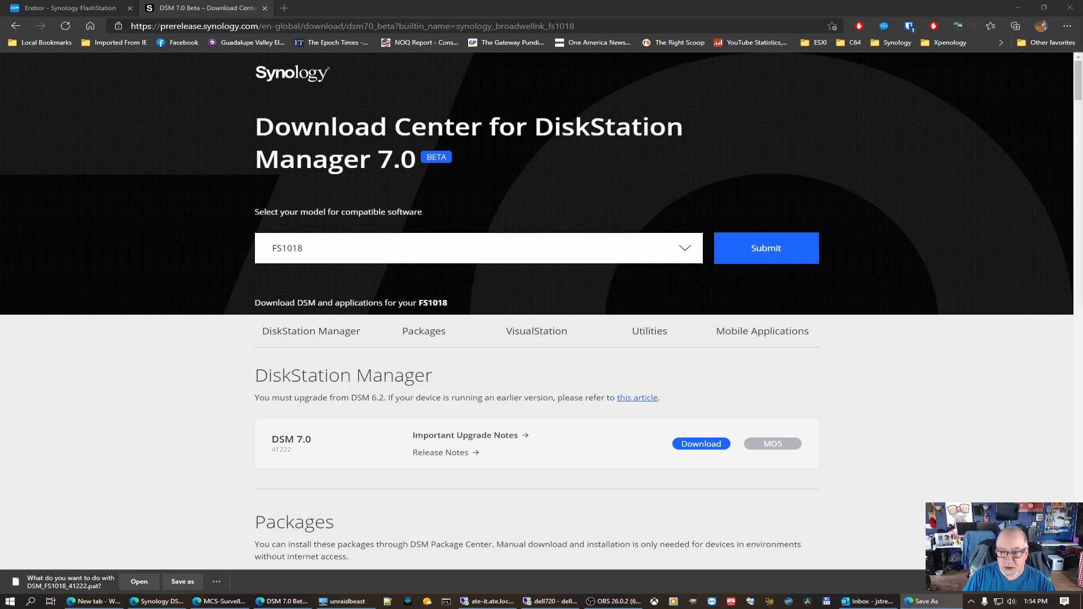
pyautogui.press('Return')
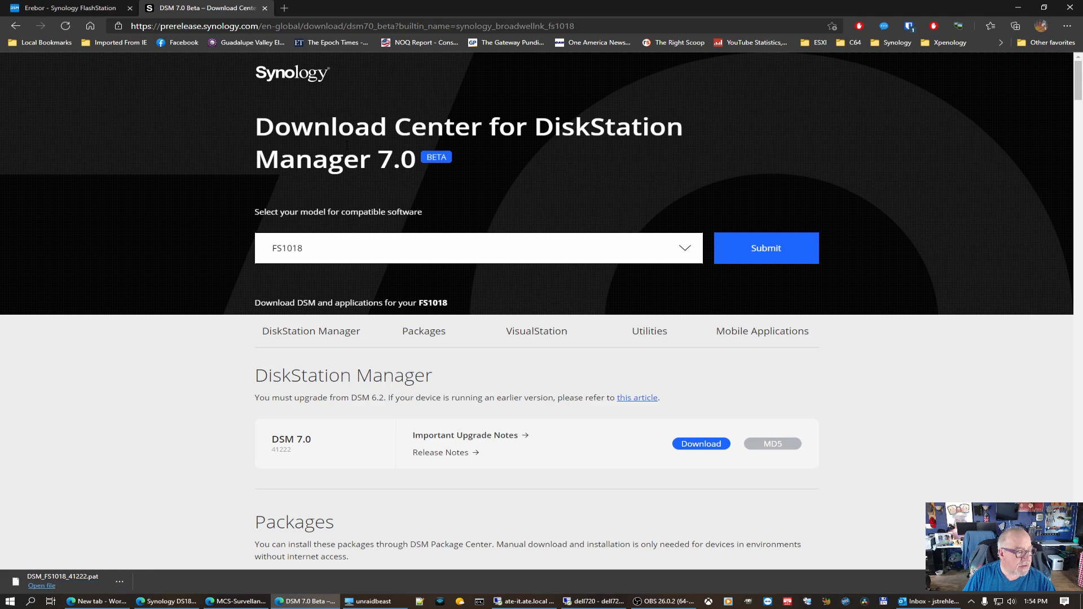
pyautogui.click(266, 8)
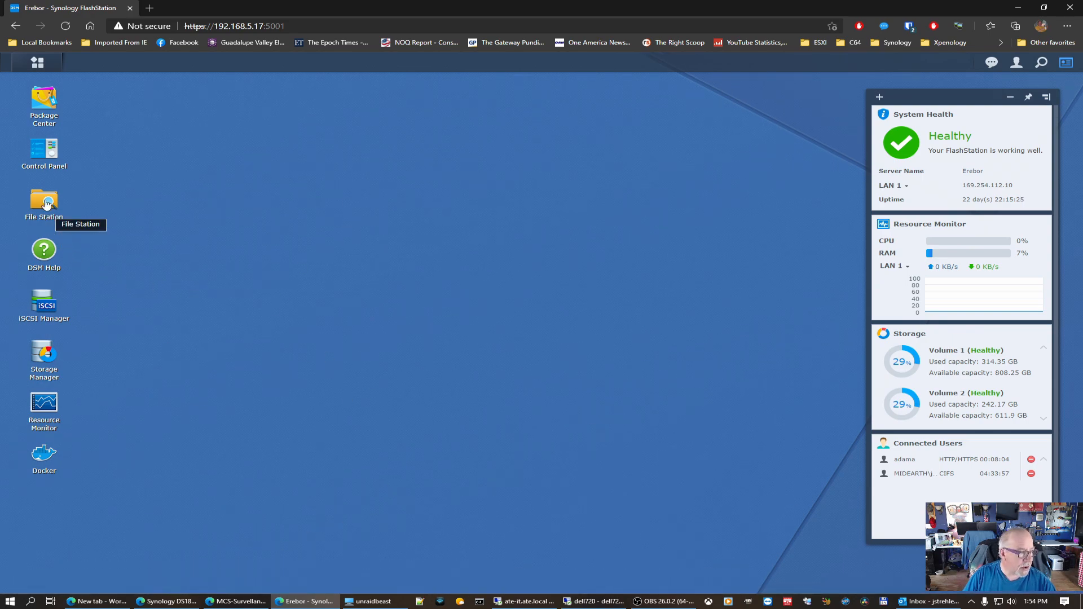
# Open the Manual DSM Update dialog from the FlashStation's Update & Restore settings.
pyautogui.click(43, 157)
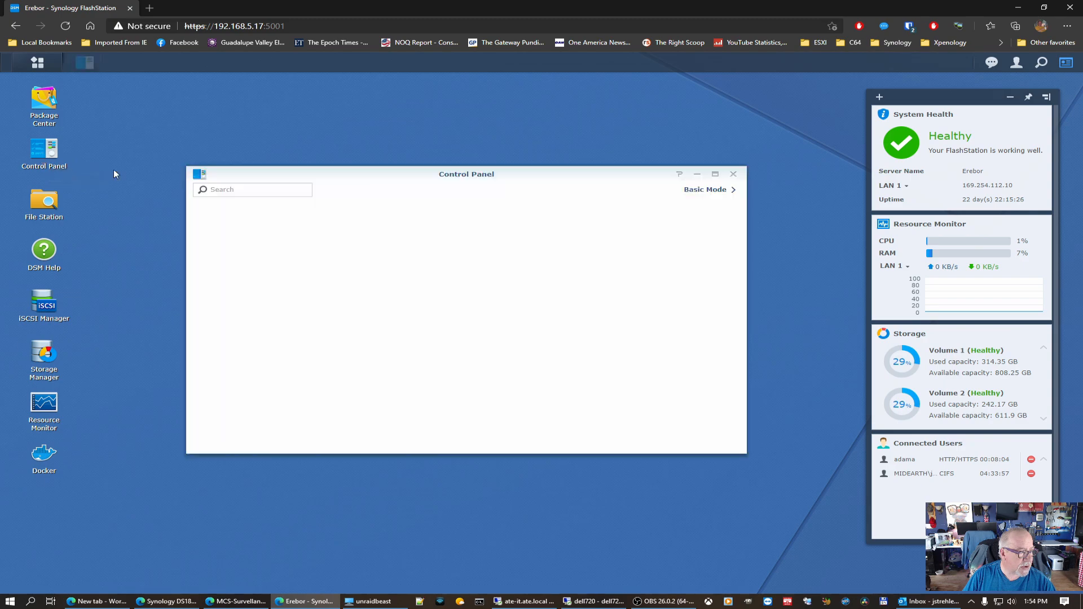
pyautogui.click(641, 362)
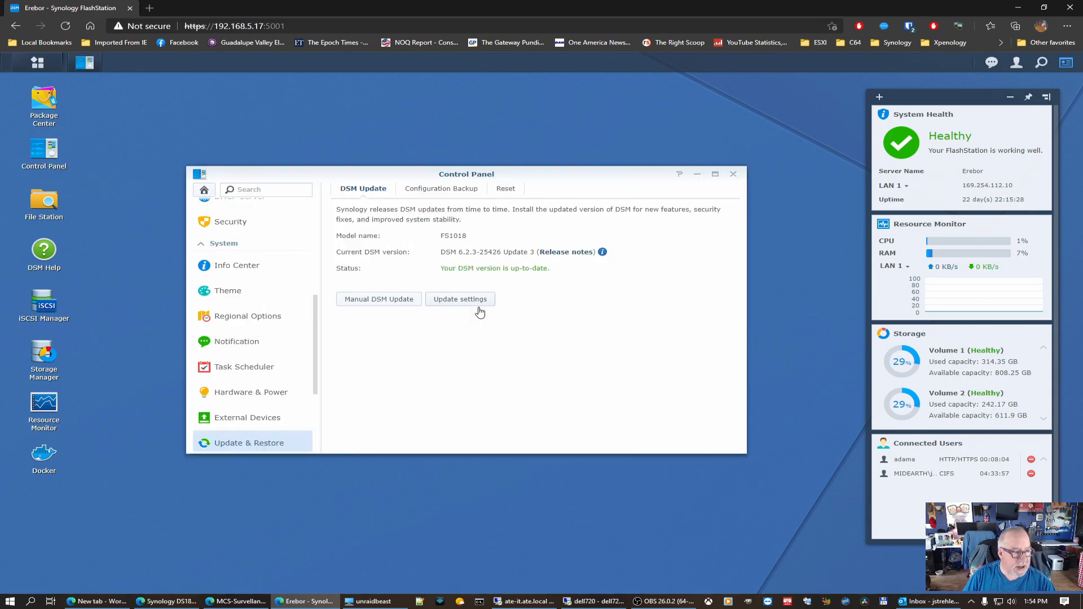
pyautogui.click(363, 300)
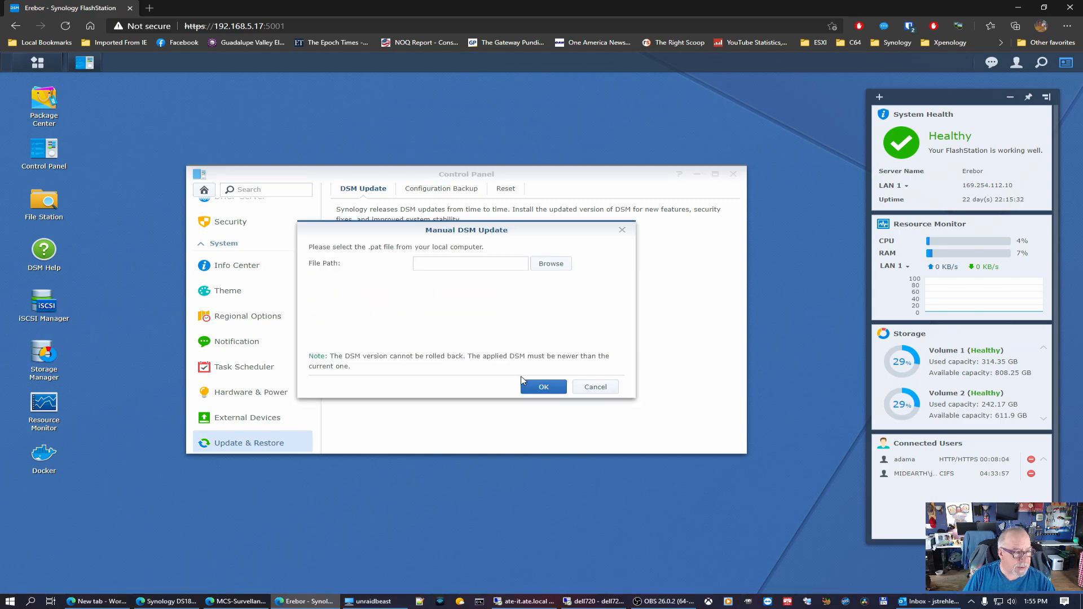
# Browse for the update file in the Synology NAS folder on the applications network drive (Z:).
pyautogui.click(553, 265)
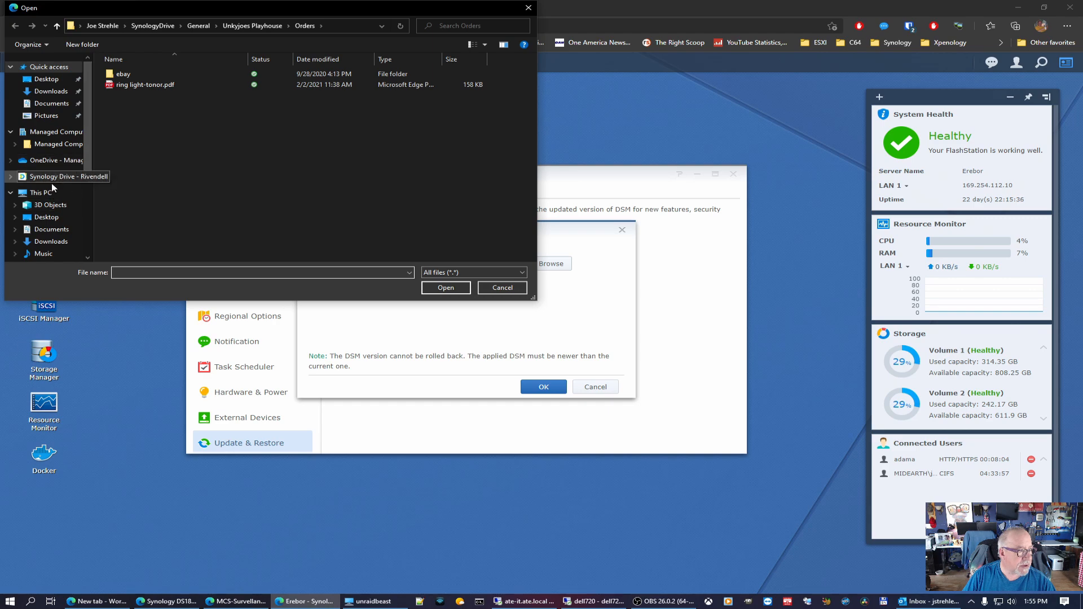
pyautogui.click(62, 192)
pyautogui.scroll(-5, 257, 250)
pyautogui.doubleClick(203, 240)
pyautogui.scroll(-3, 205, 240)
pyautogui.scroll(-15, 204, 241)
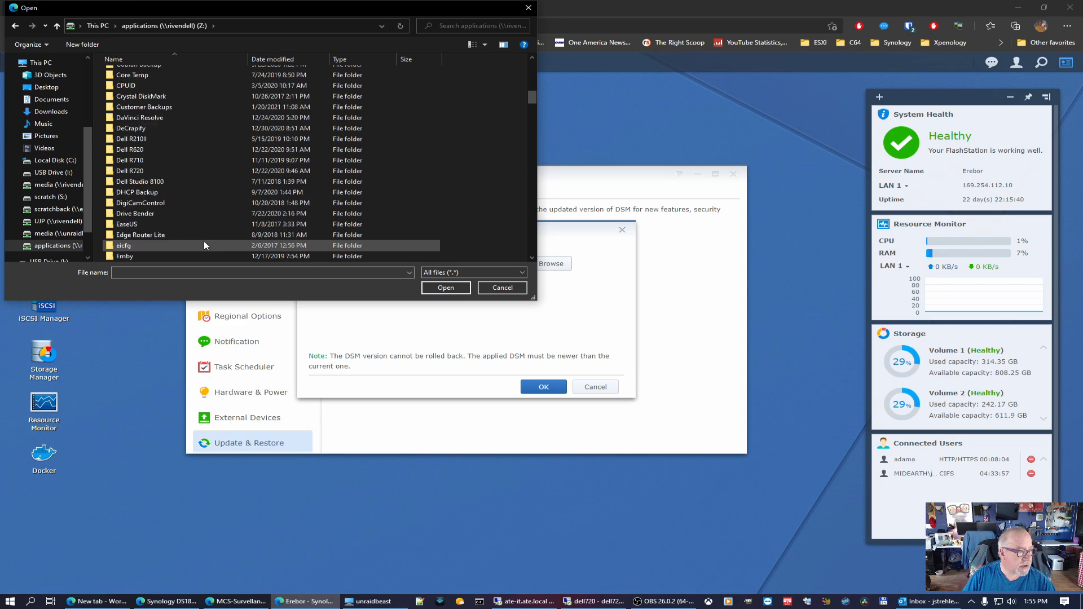
pyautogui.scroll(-12, 204, 242)
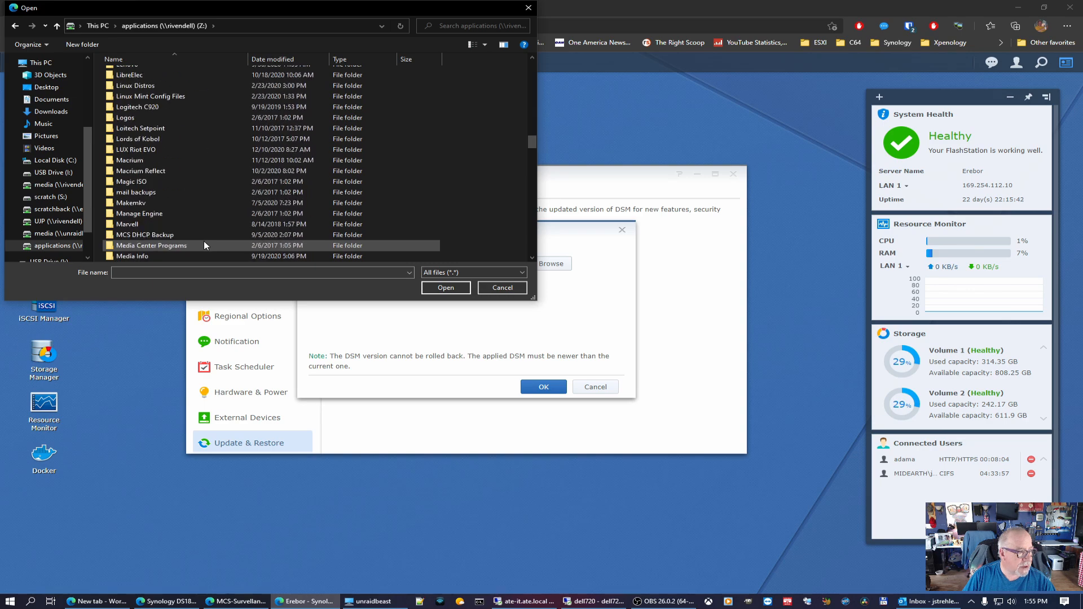
pyautogui.scroll(-8, 204, 241)
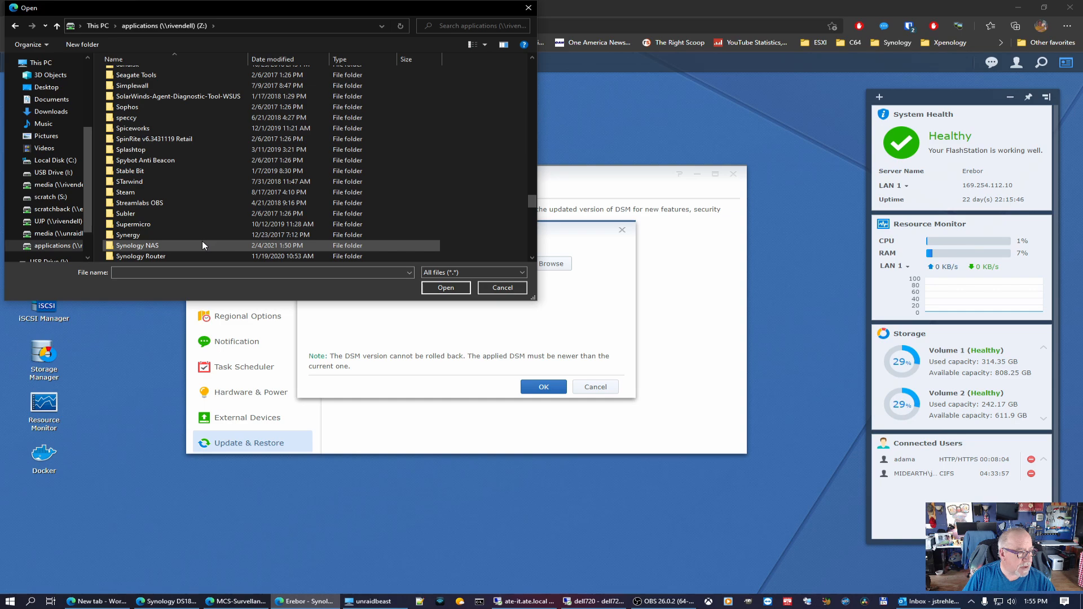
pyautogui.doubleClick(160, 246)
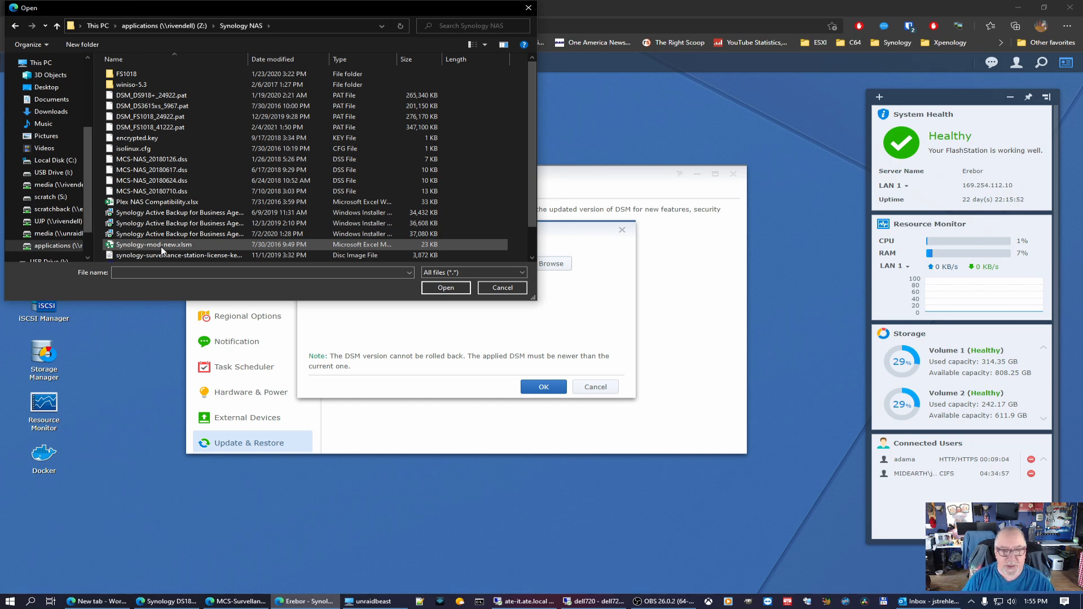
# Sort the files by modification date, choose DSM_FS1018_41222.pat as the update file and submit it for the manual update.
pyautogui.click(298, 60)
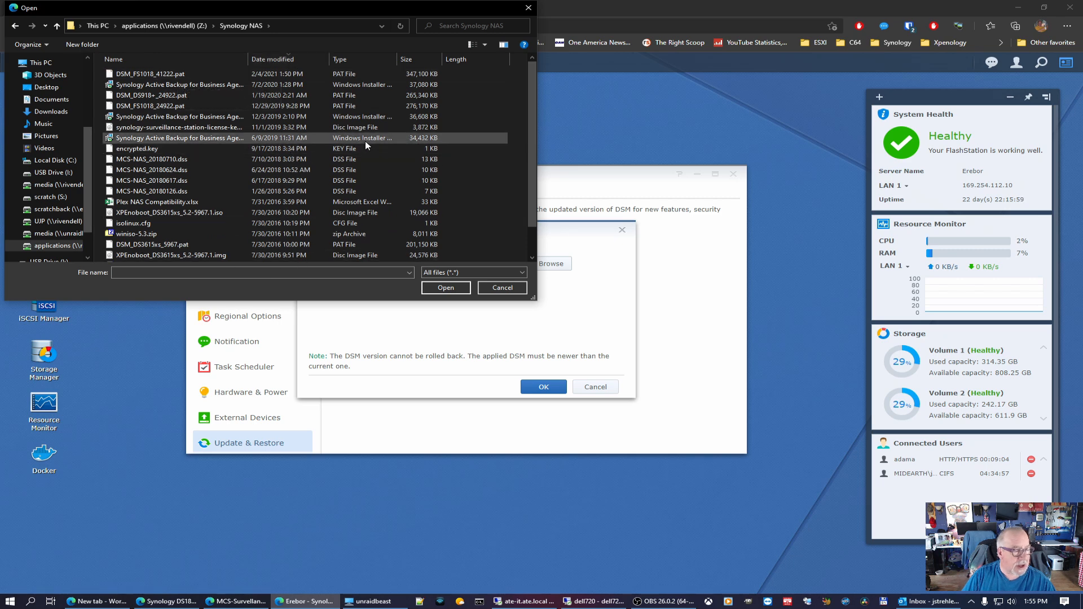
pyautogui.click(147, 74)
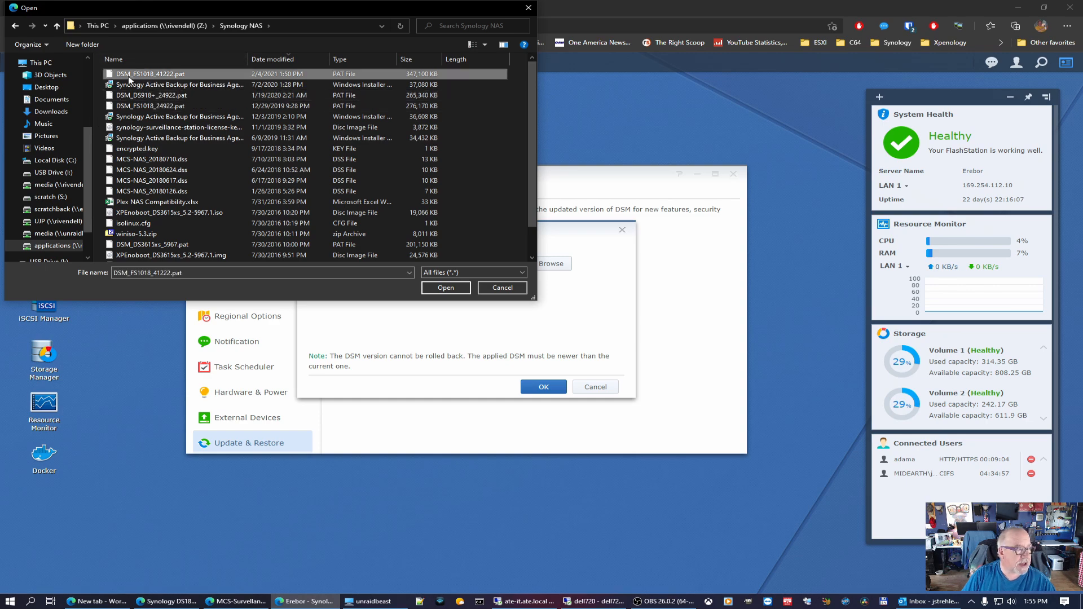
pyautogui.click(446, 287)
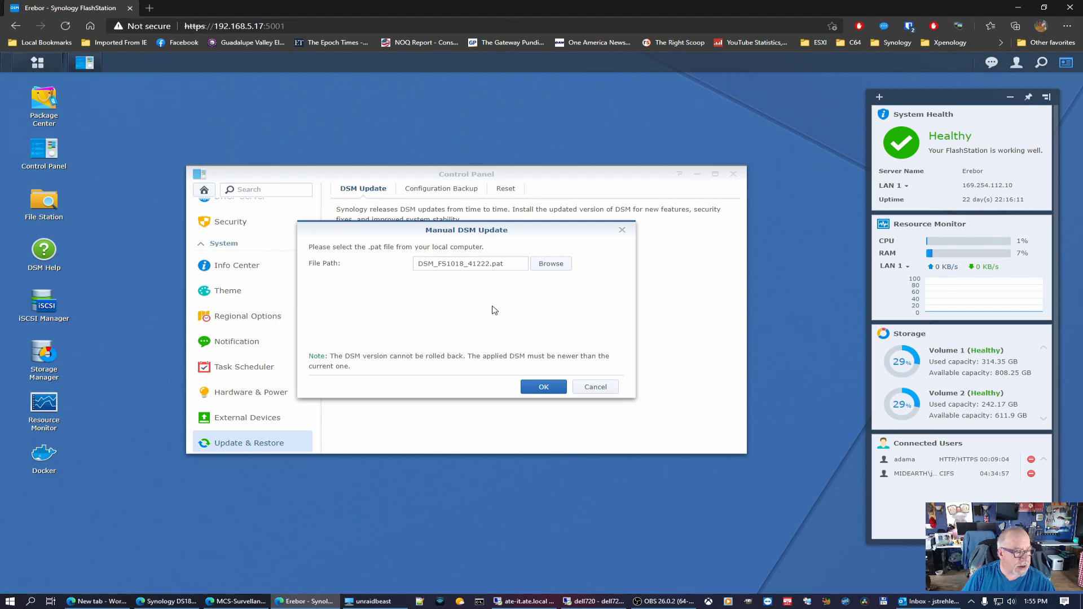
pyautogui.click(545, 387)
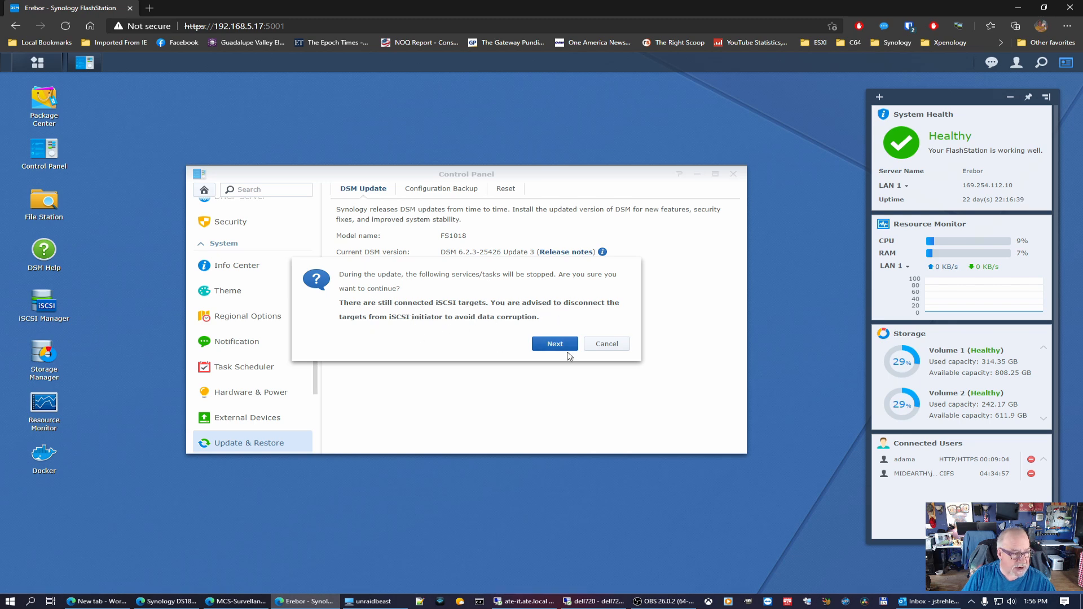
# Continue past the connected iSCSI targets warning and agree to update the system in the DSM Update notice.
pyautogui.click(552, 344)
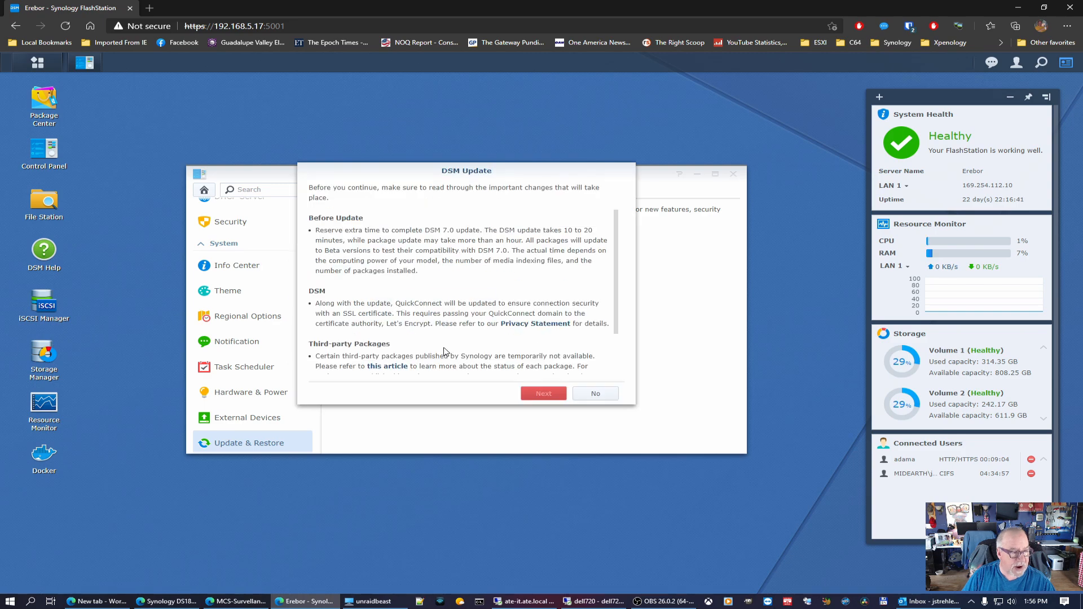
pyautogui.scroll(-2, 431, 339)
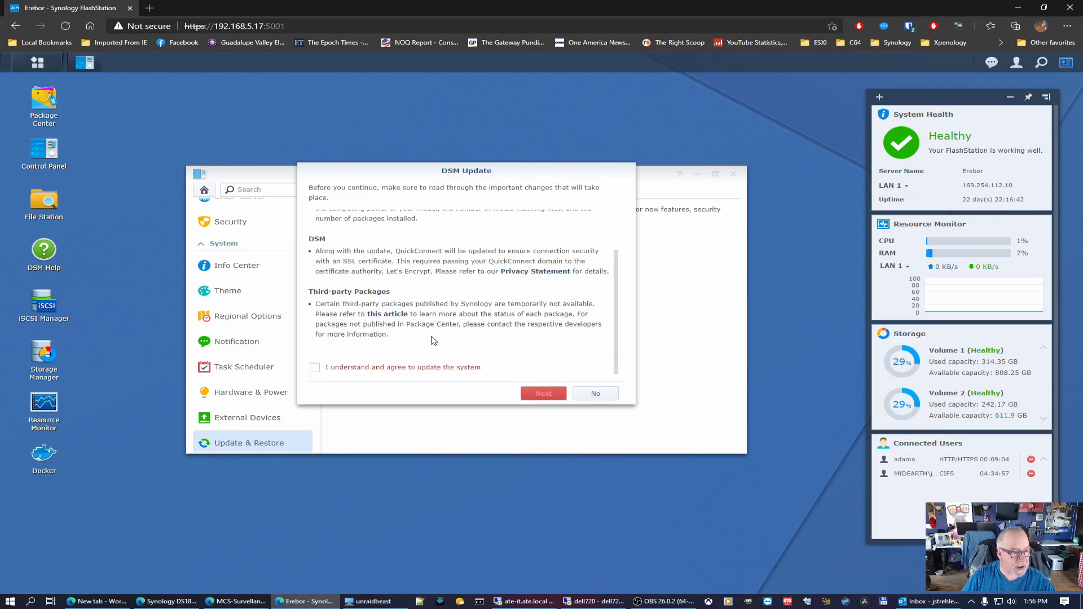
pyautogui.click(316, 370)
pyautogui.scroll(1, 355, 290)
pyautogui.scroll(-2, 356, 291)
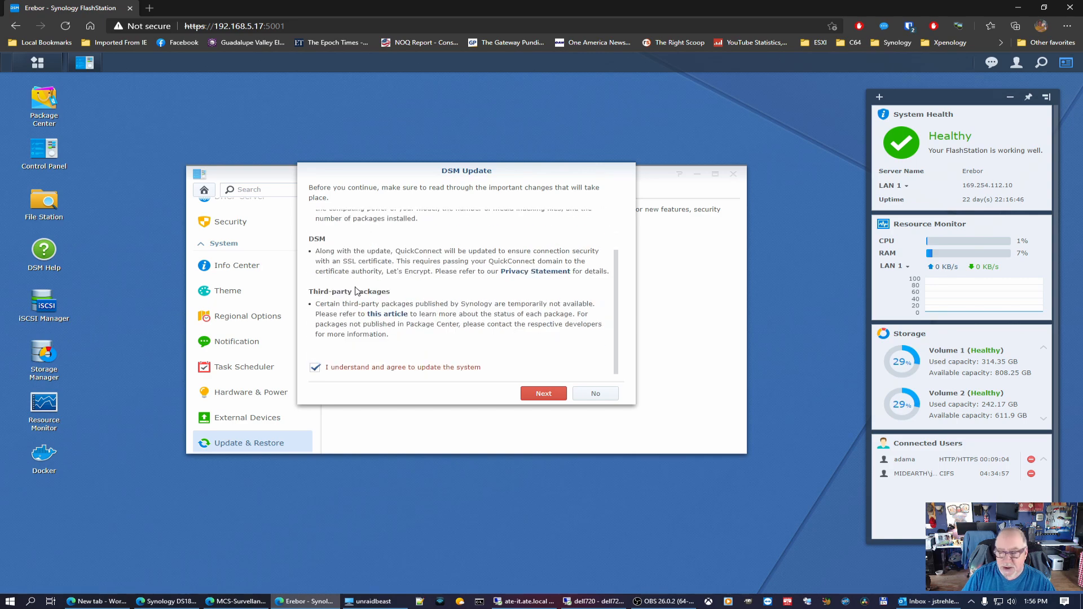
# Review the DSM 7.0 change notes on packages and QuickConnect, accept them and confirm starting the installation.
pyautogui.scroll(1, 356, 291)
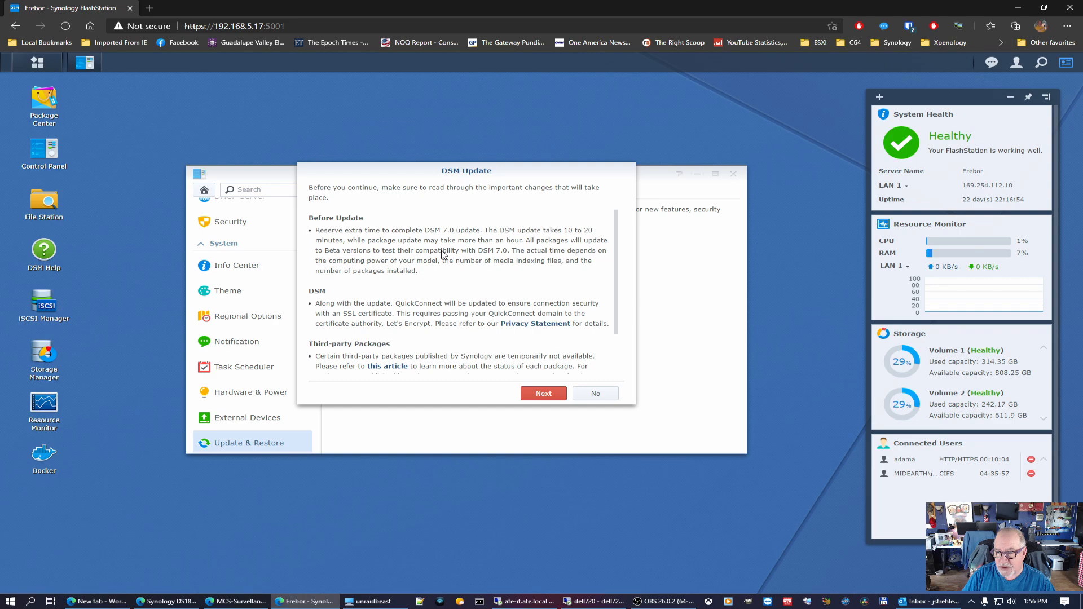
pyautogui.scroll(-1, 443, 255)
pyautogui.scroll(-1, 443, 255)
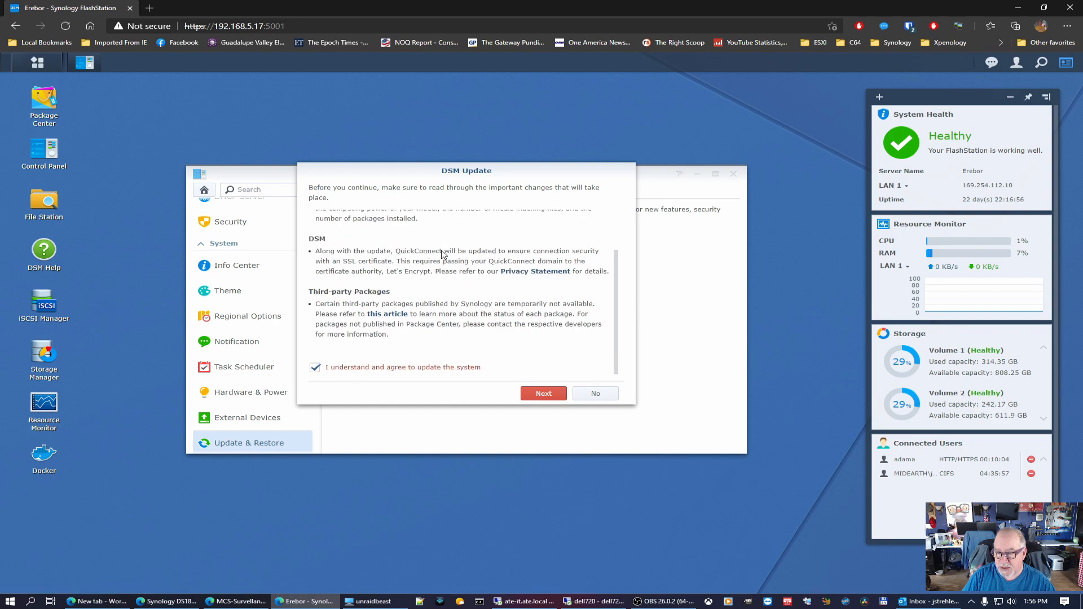
pyautogui.scroll(2, 443, 255)
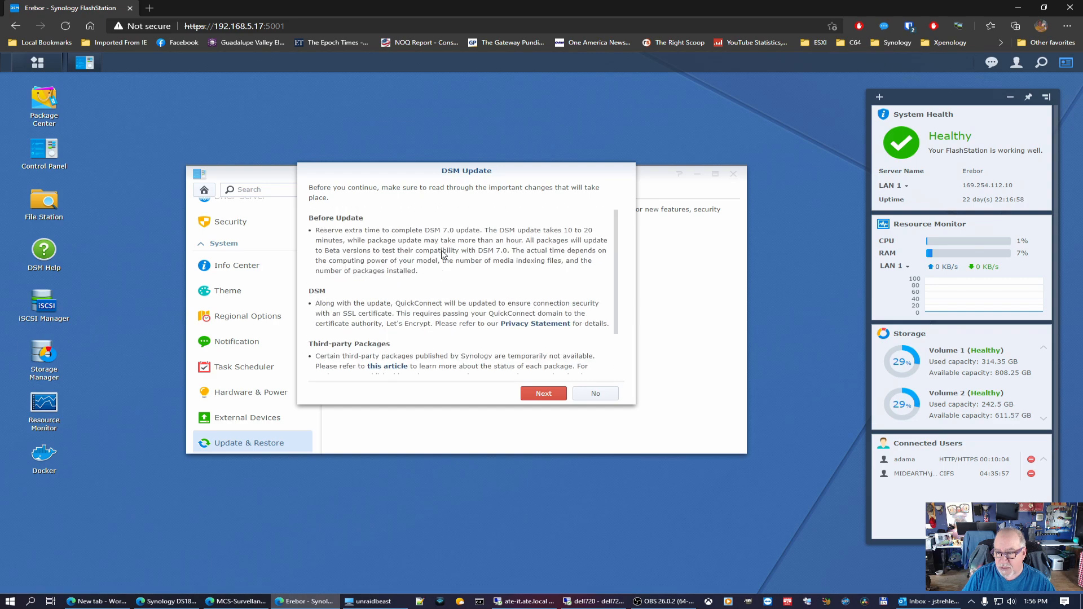
pyautogui.scroll(-2, 443, 255)
pyautogui.scroll(2, 443, 255)
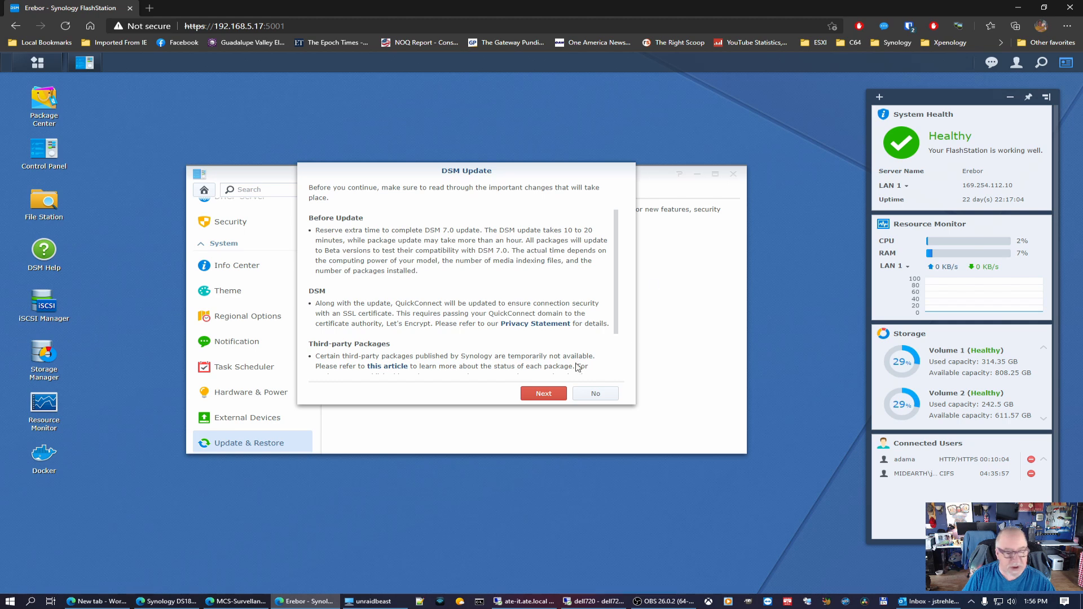
pyautogui.click(543, 394)
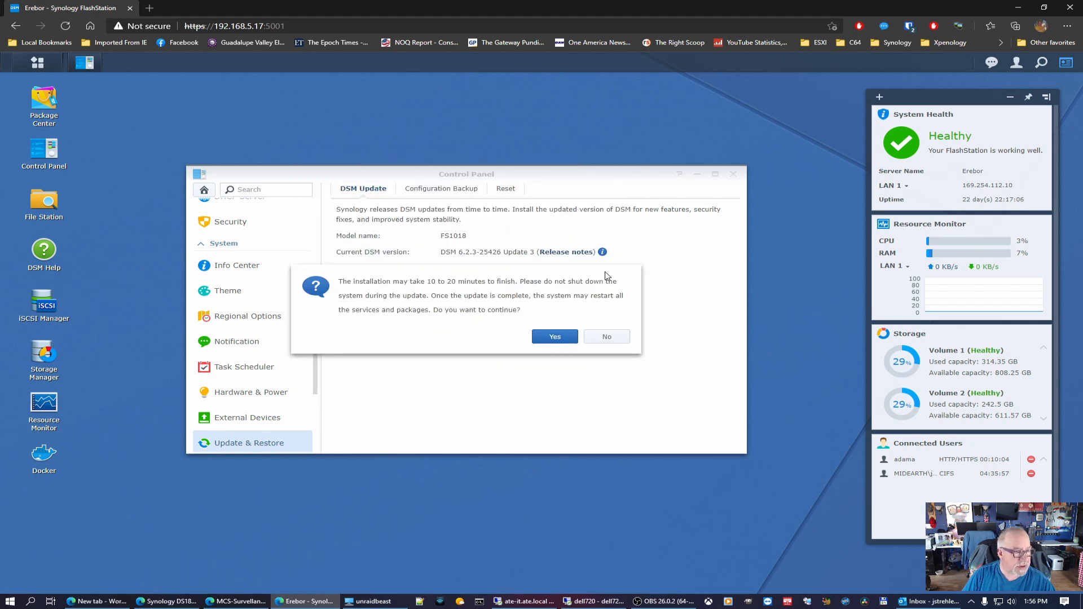
pyautogui.click(555, 338)
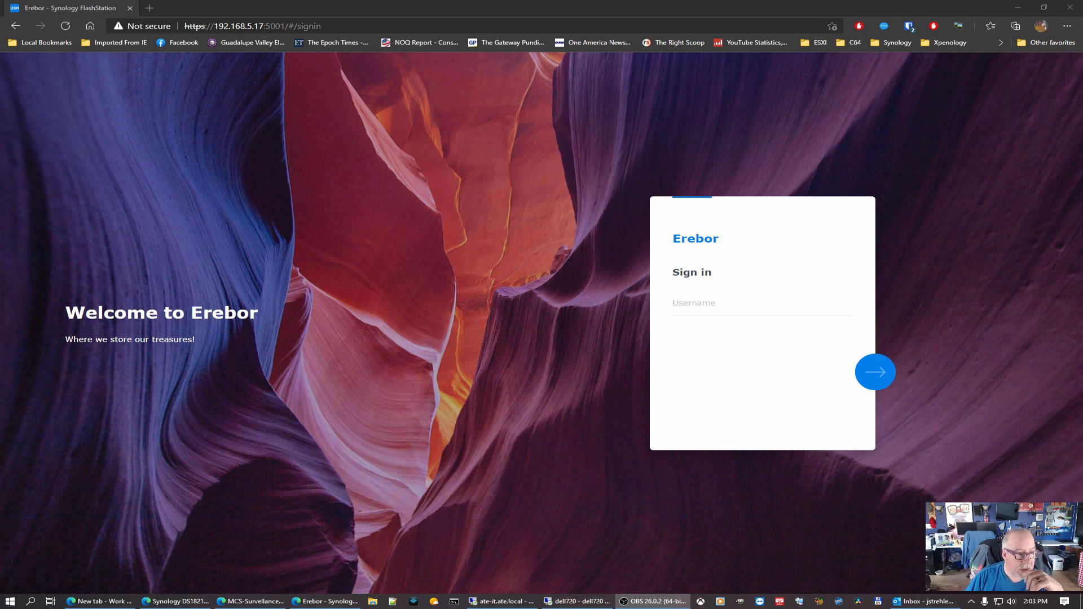
# Sign in to Erebor using the username and password saved for 192.168.5.17 in the password vault.
pyautogui.click(727, 302)
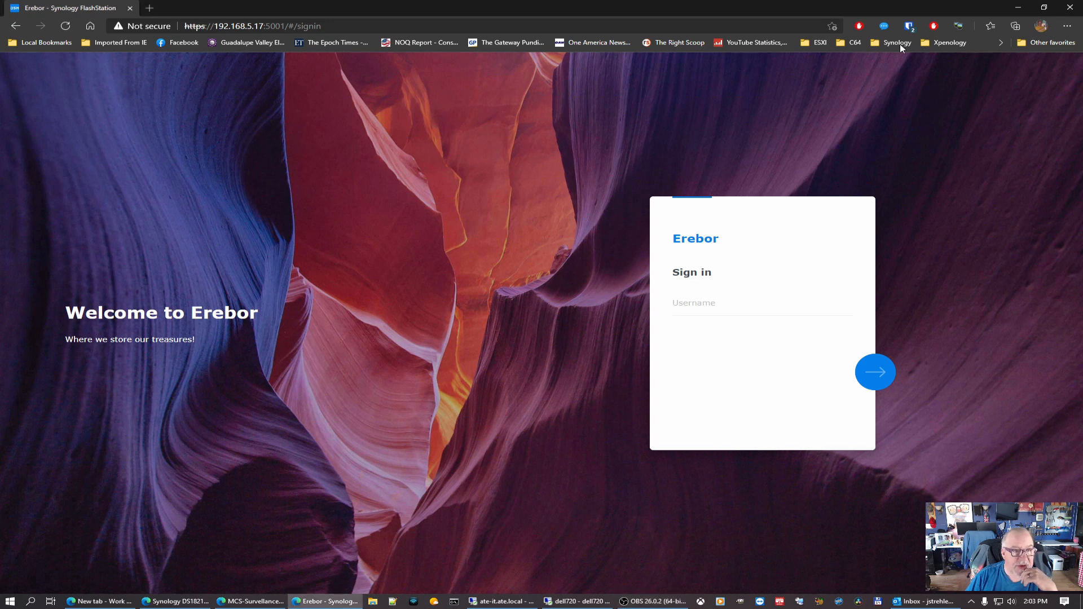
pyautogui.click(910, 27)
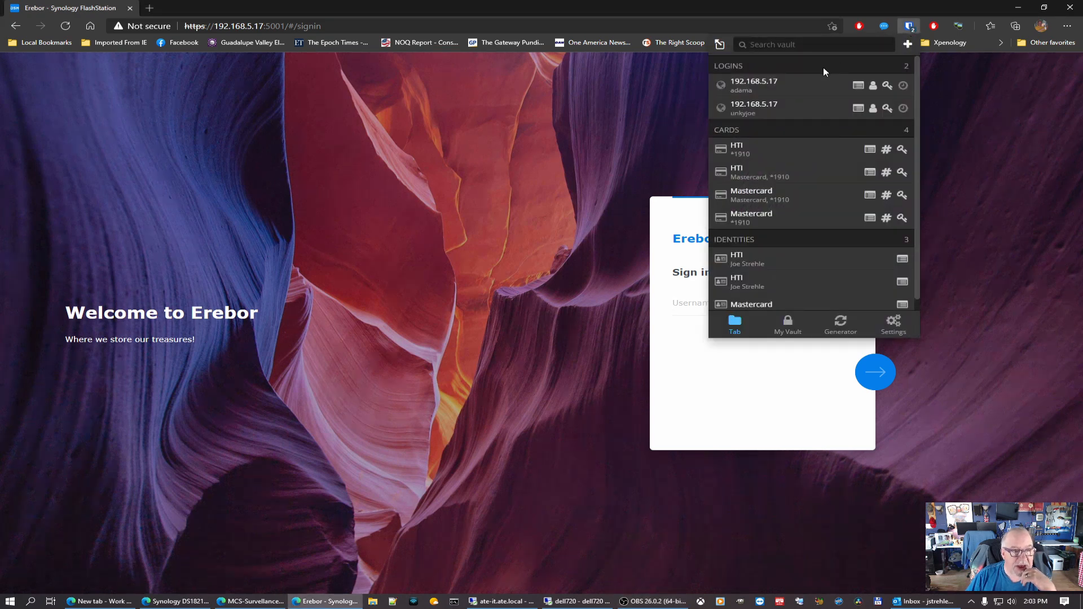
pyautogui.click(767, 87)
pyautogui.click(876, 377)
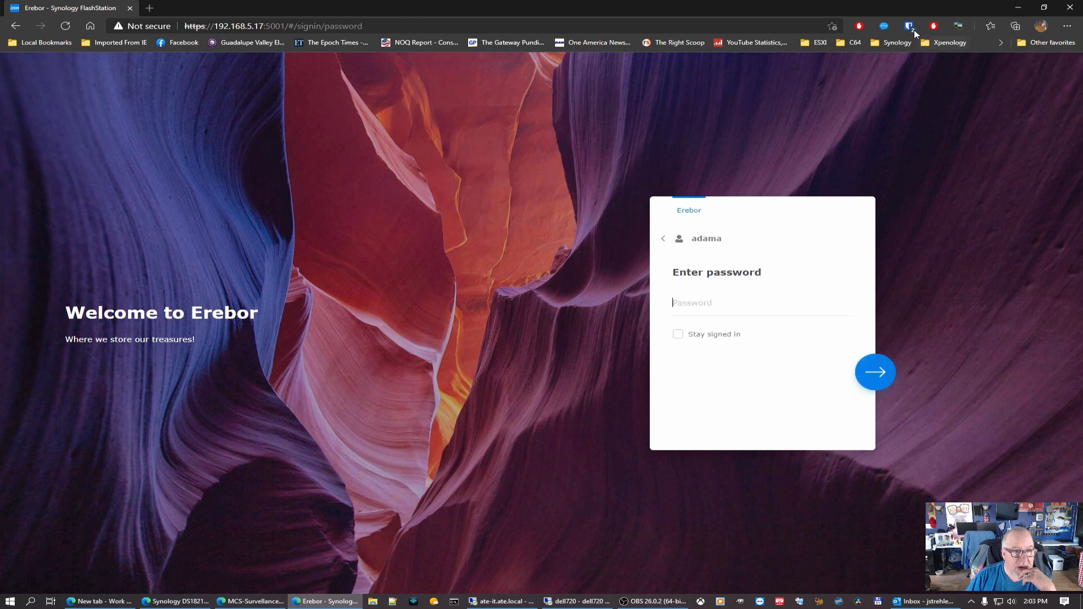
pyautogui.click(910, 26)
pyautogui.click(817, 92)
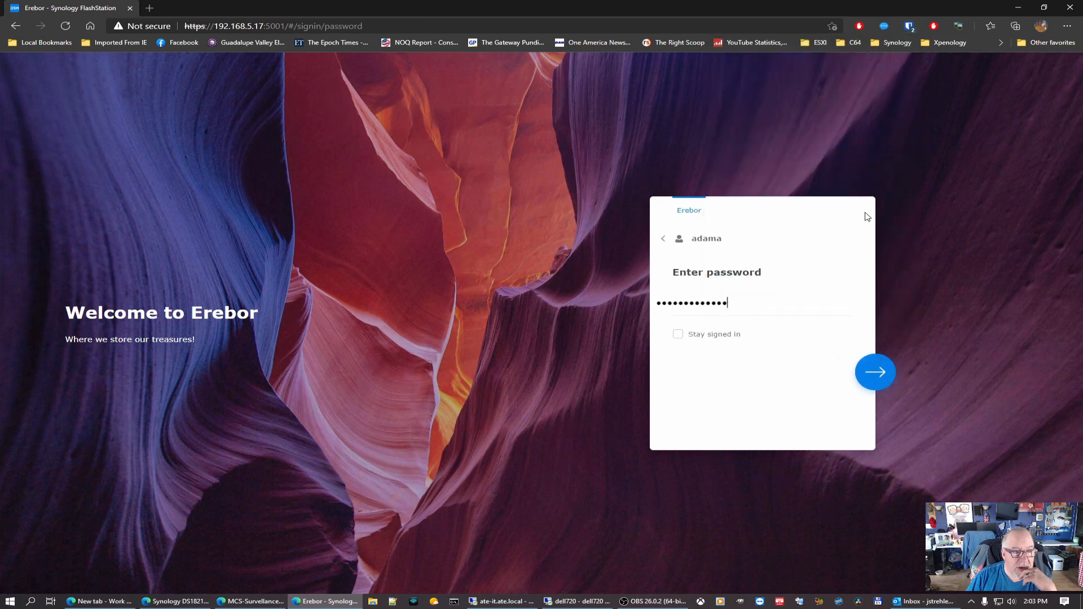
pyautogui.click(875, 375)
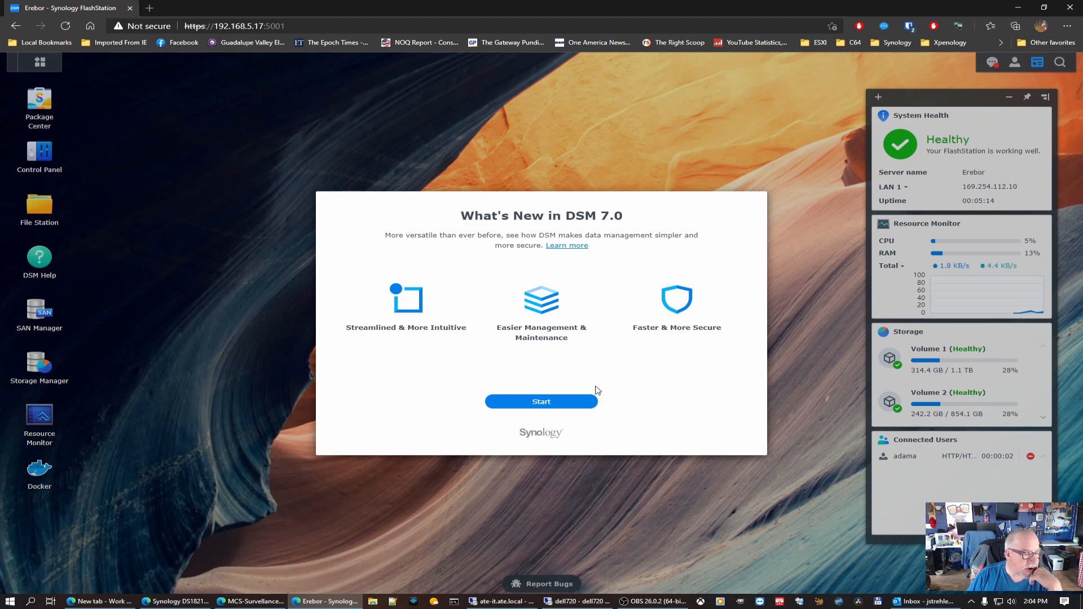
# Go through the What's New in DSM 7.0 introduction and decline enabling Active Insight and Configuration Backup.
pyautogui.click(545, 402)
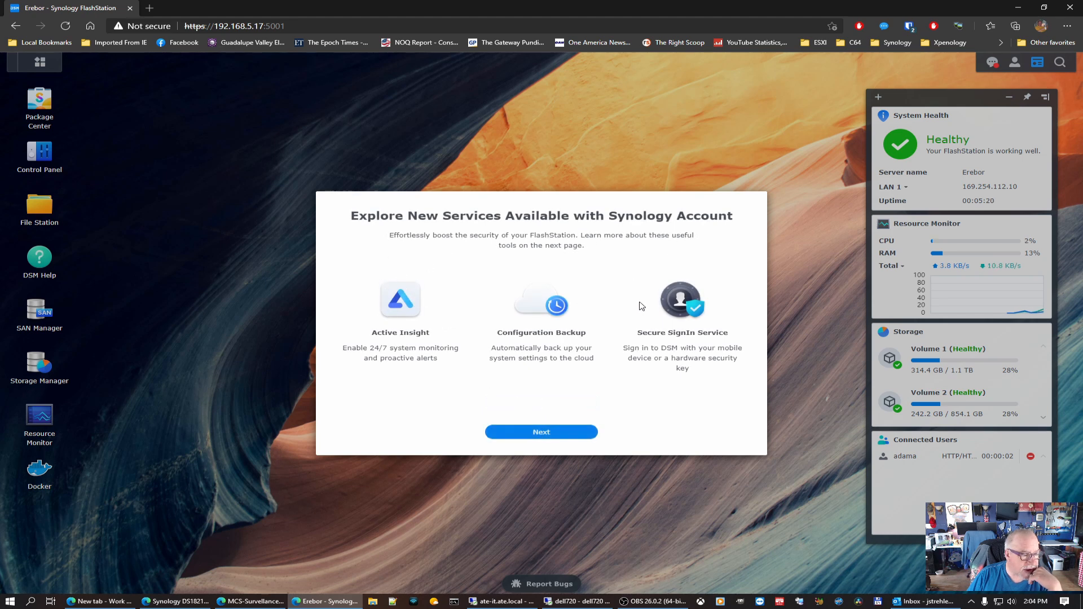
pyautogui.click(553, 435)
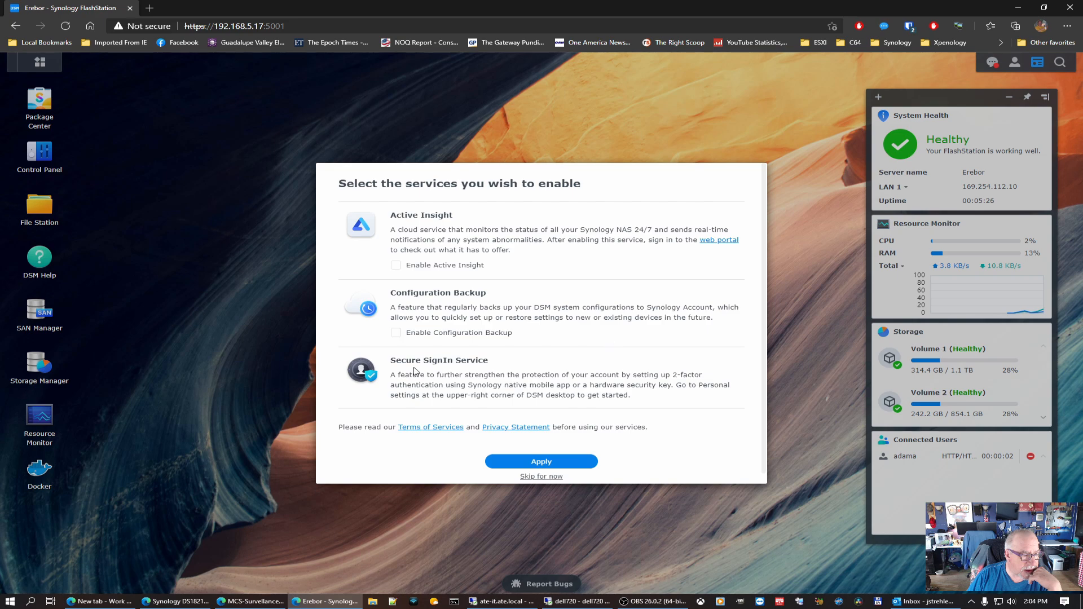
pyautogui.click(541, 478)
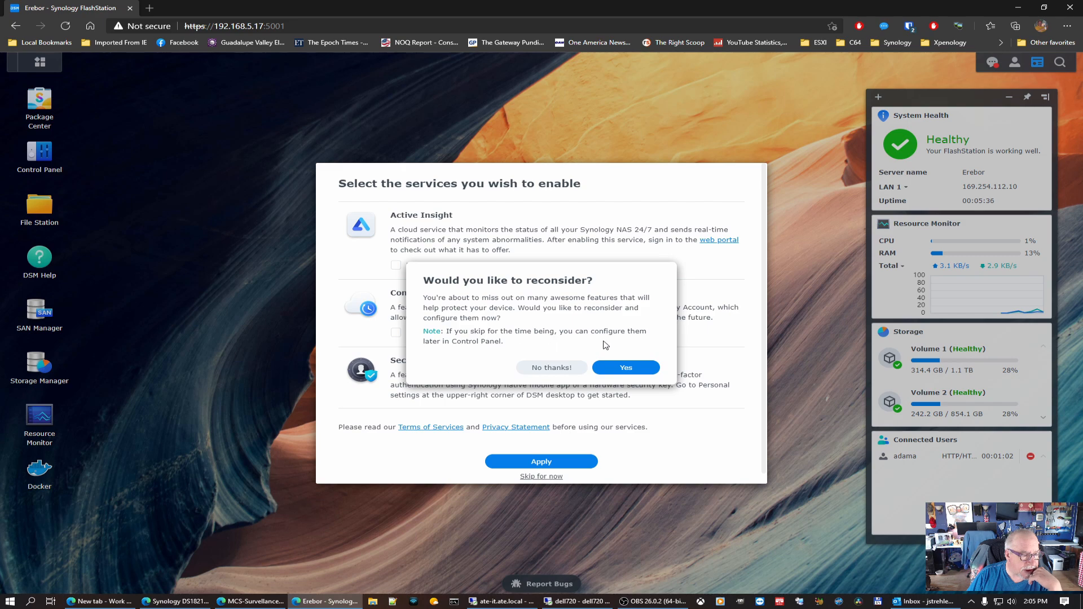
pyautogui.click(554, 367)
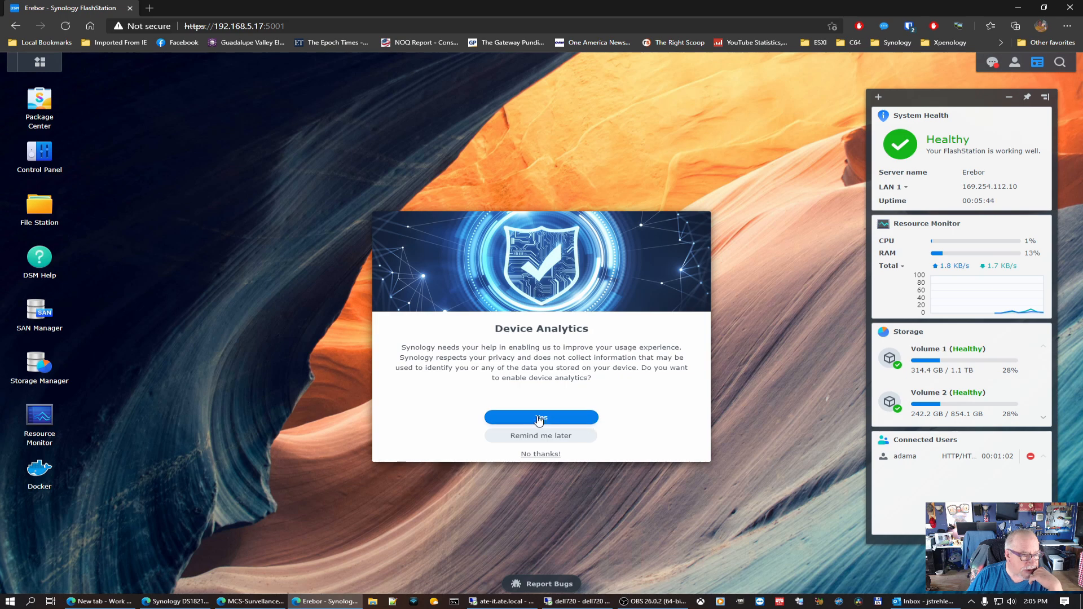
# Enable Device Analytics and acknowledge its privacy statement.
pyautogui.click(539, 419)
pyautogui.click(440, 412)
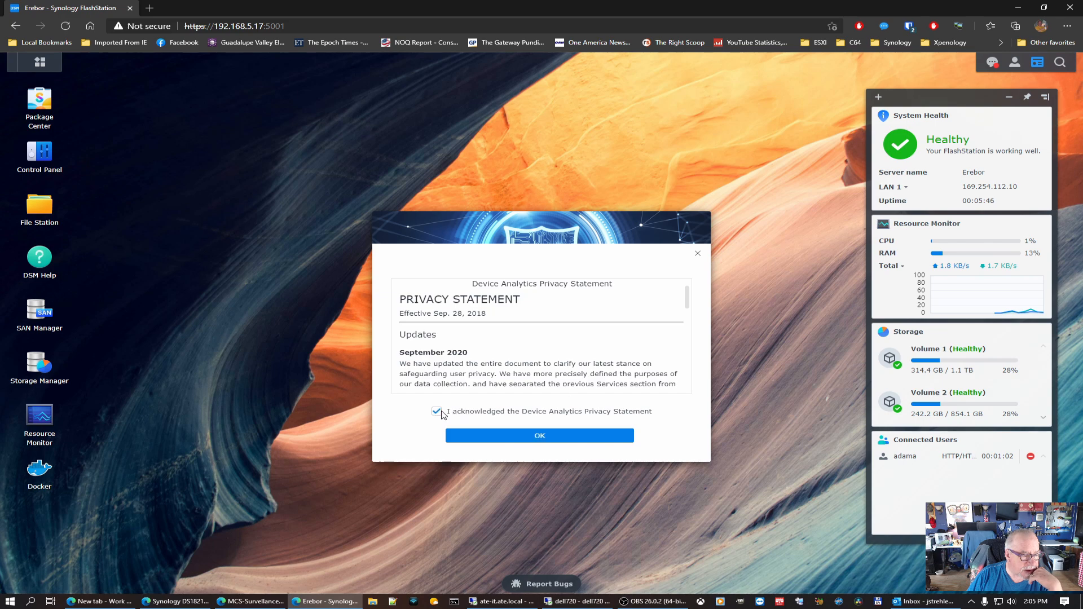
pyautogui.click(542, 438)
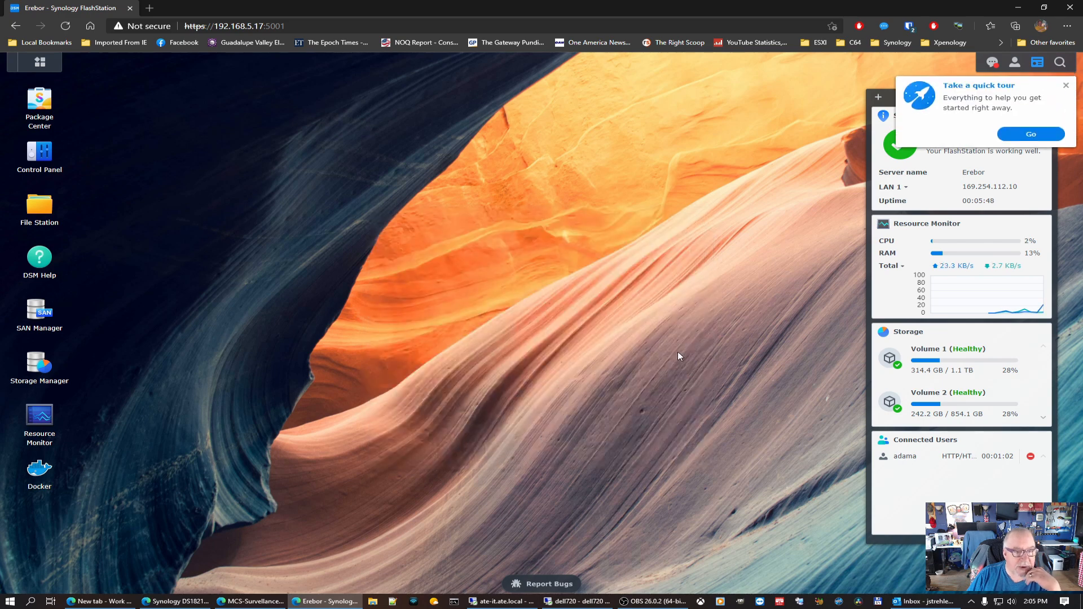
# Open the quick tour in DSM Help, dismiss its topic hint and close the help window.
pyautogui.click(1042, 136)
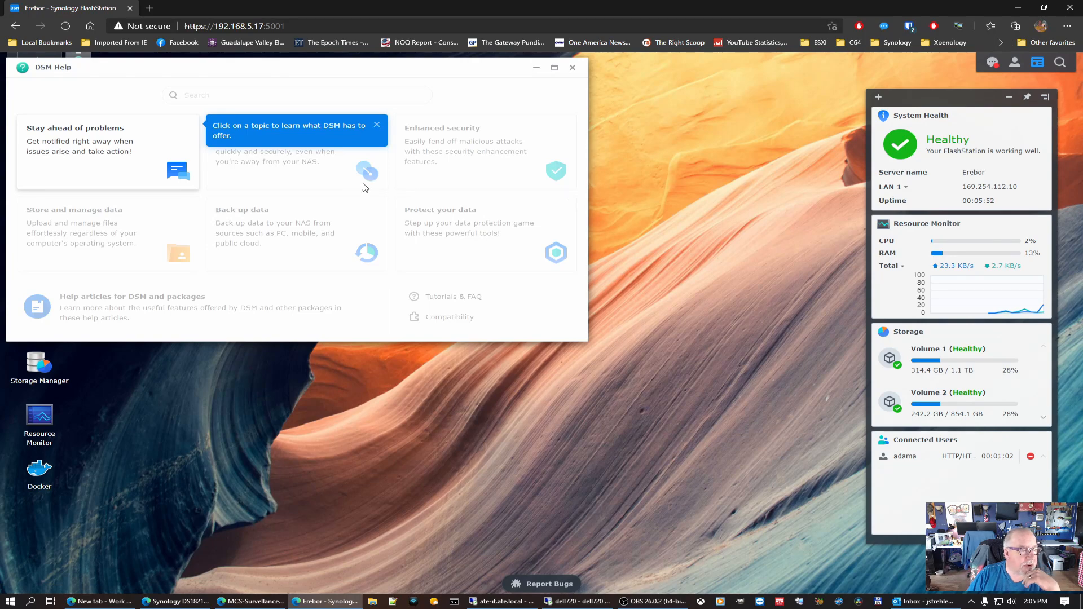
pyautogui.click(377, 125)
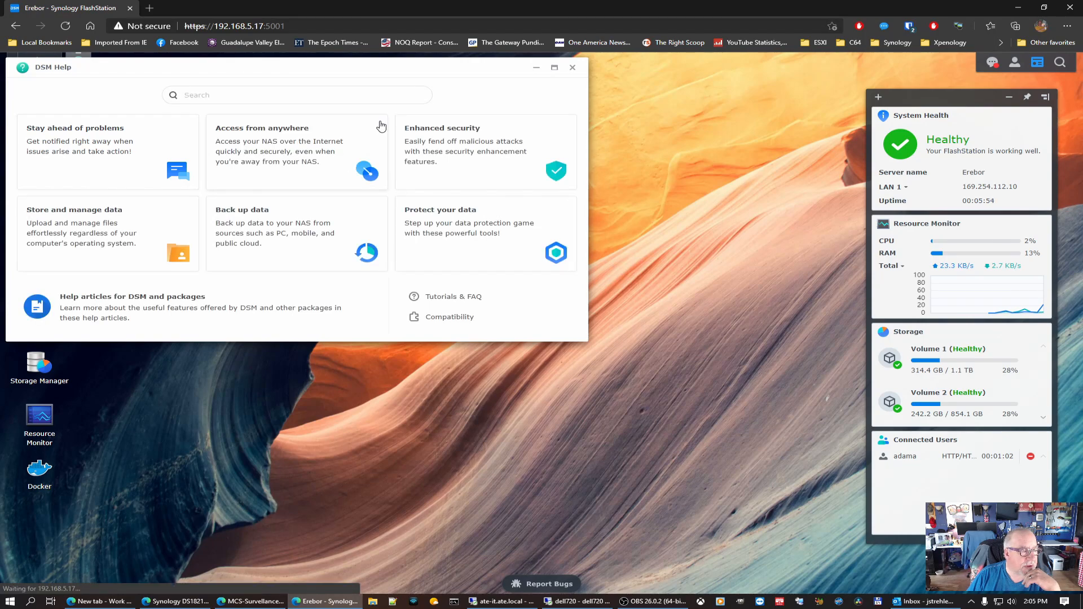
pyautogui.click(573, 67)
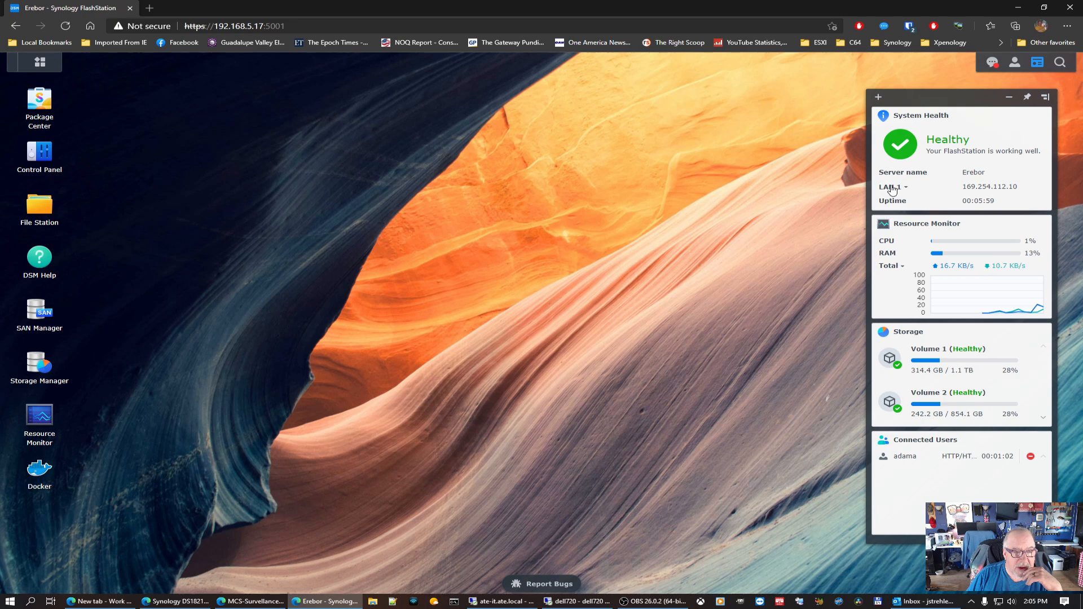
# Switch the network interface shown in the System Health widget to LAN 5.
pyautogui.click(897, 190)
pyautogui.click(901, 263)
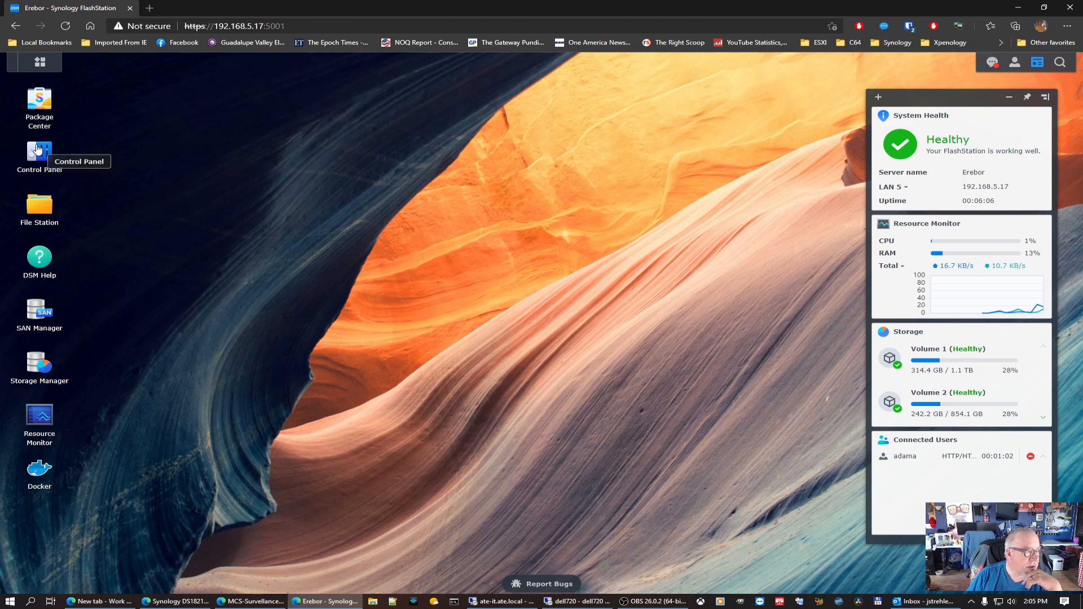
# Open the Info Center in Control Panel to check the general system information and DSM version.
pyautogui.click(37, 148)
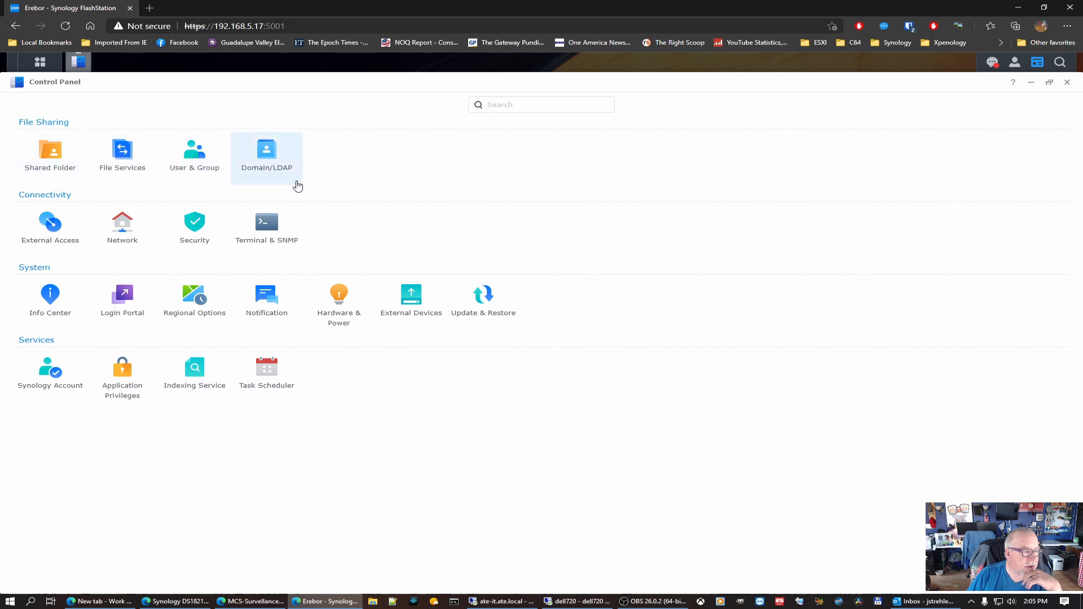
pyautogui.click(50, 292)
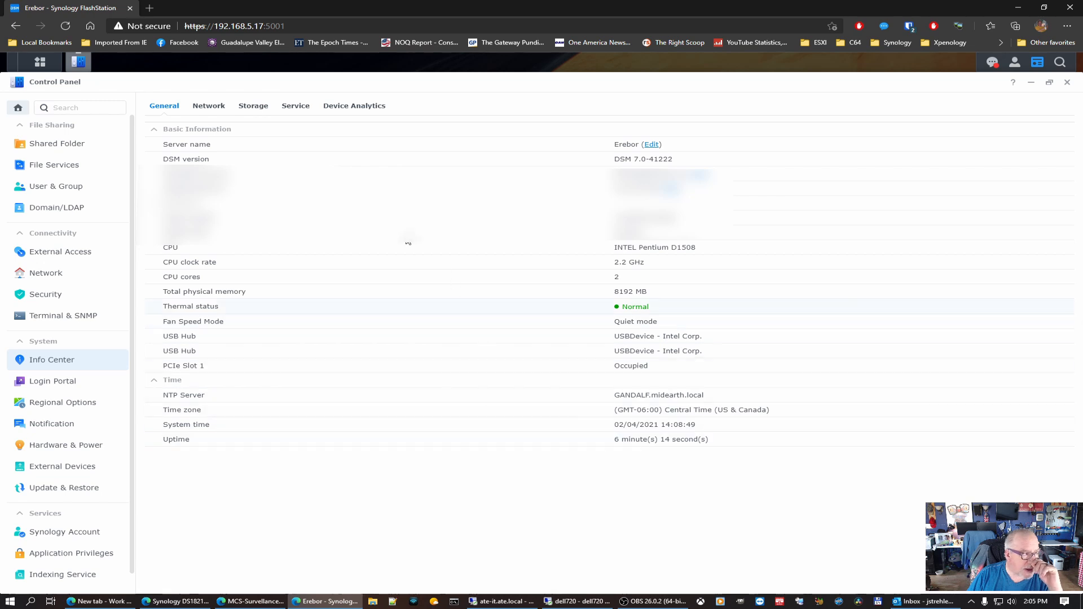
# Check the Domain/LDAP connection information and the list of shared folders in Control Panel.
pyautogui.click(18, 108)
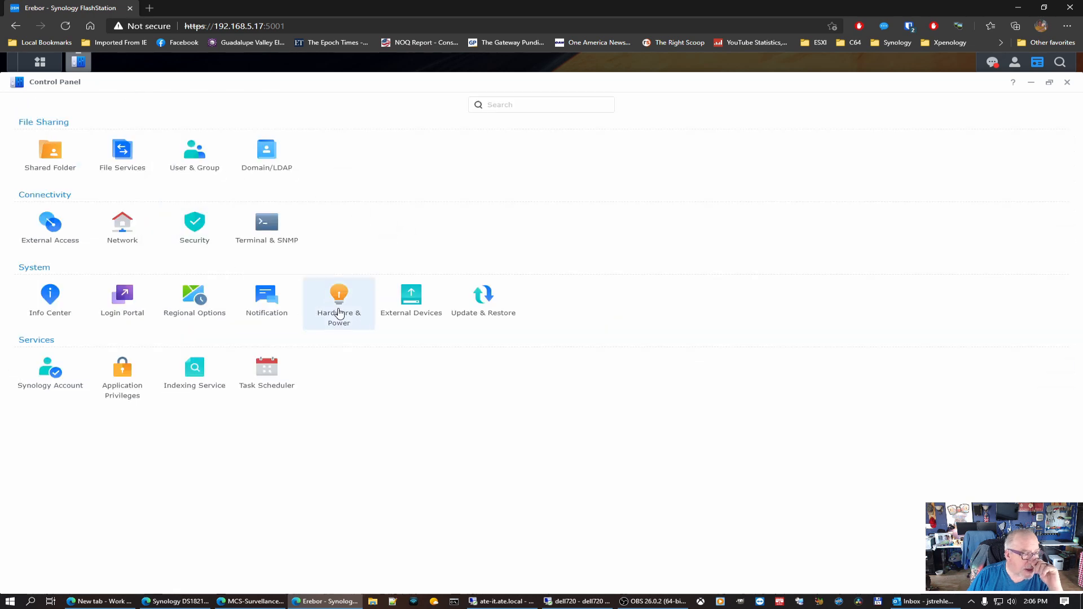
pyautogui.click(267, 157)
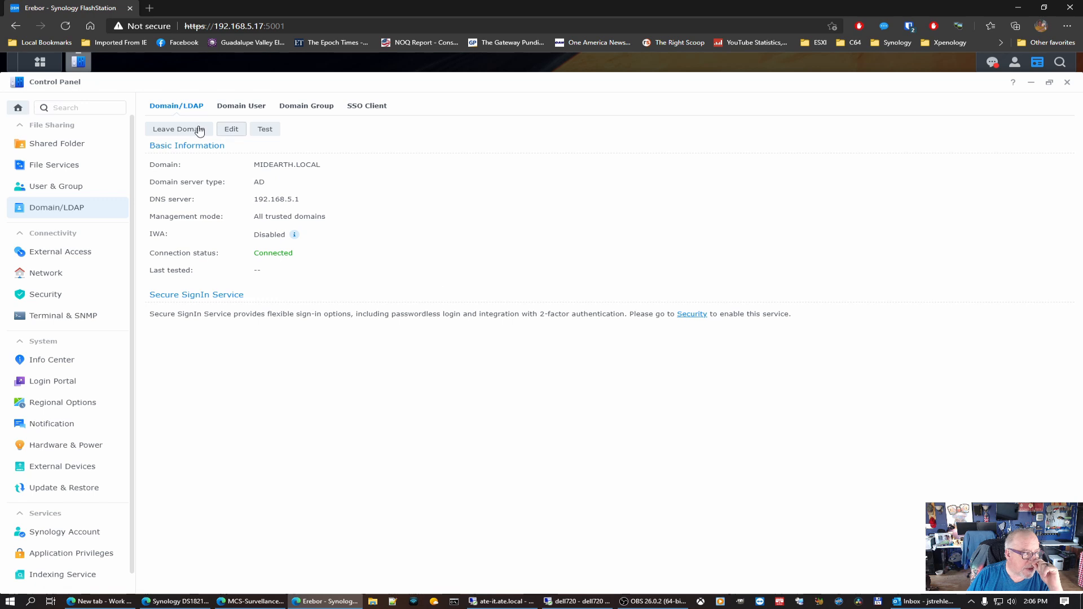
pyautogui.click(18, 107)
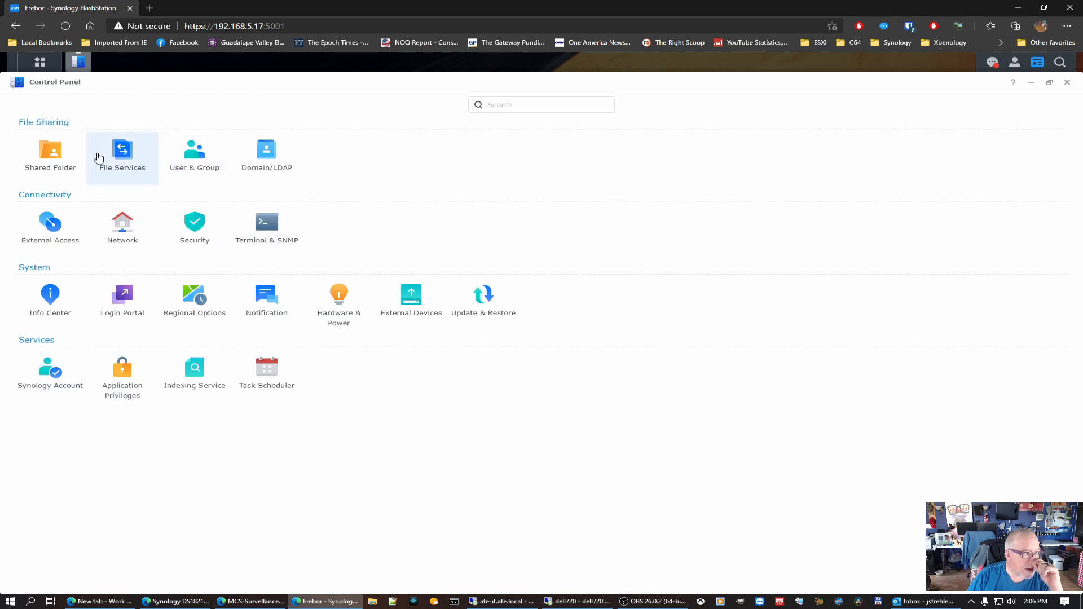
pyautogui.click(63, 152)
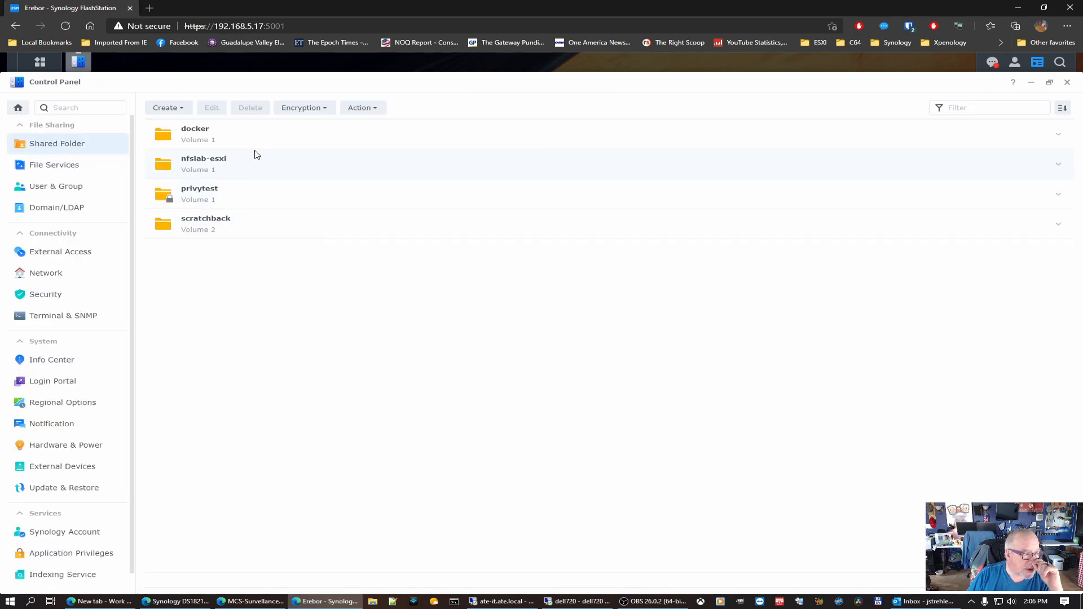
# Review the Network settings for general, interfaces, traffic control, static routes and connectivity, and close Control Panel.
pyautogui.click(18, 108)
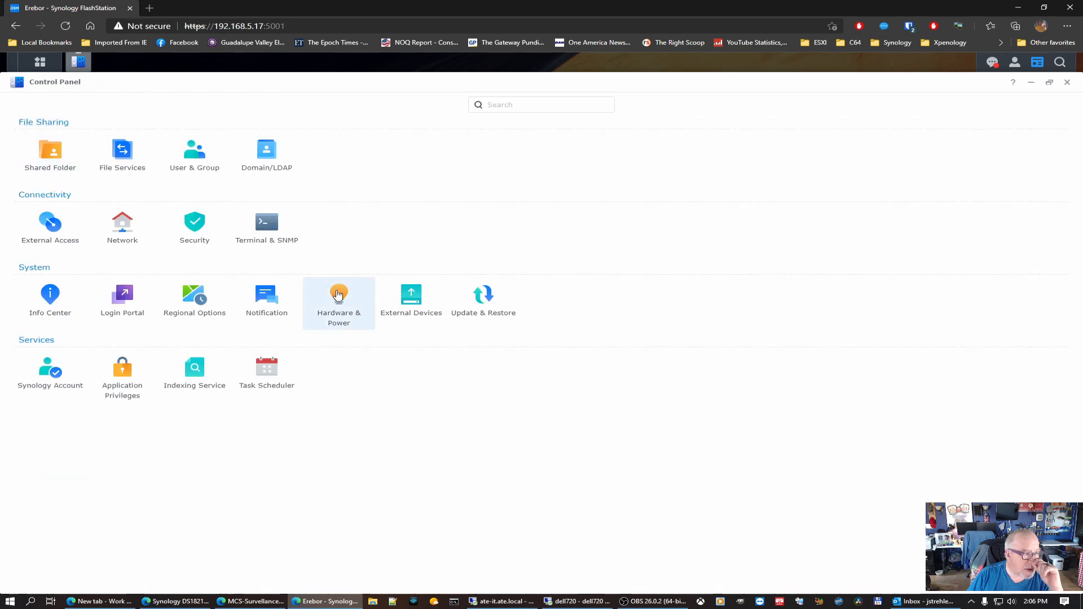
pyautogui.click(133, 227)
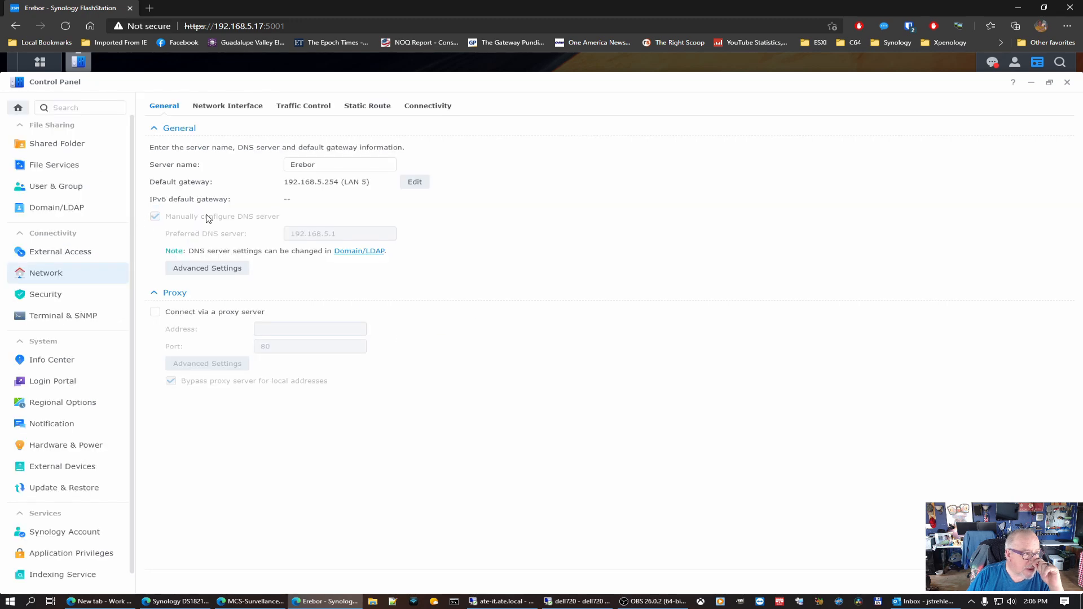
pyautogui.click(238, 108)
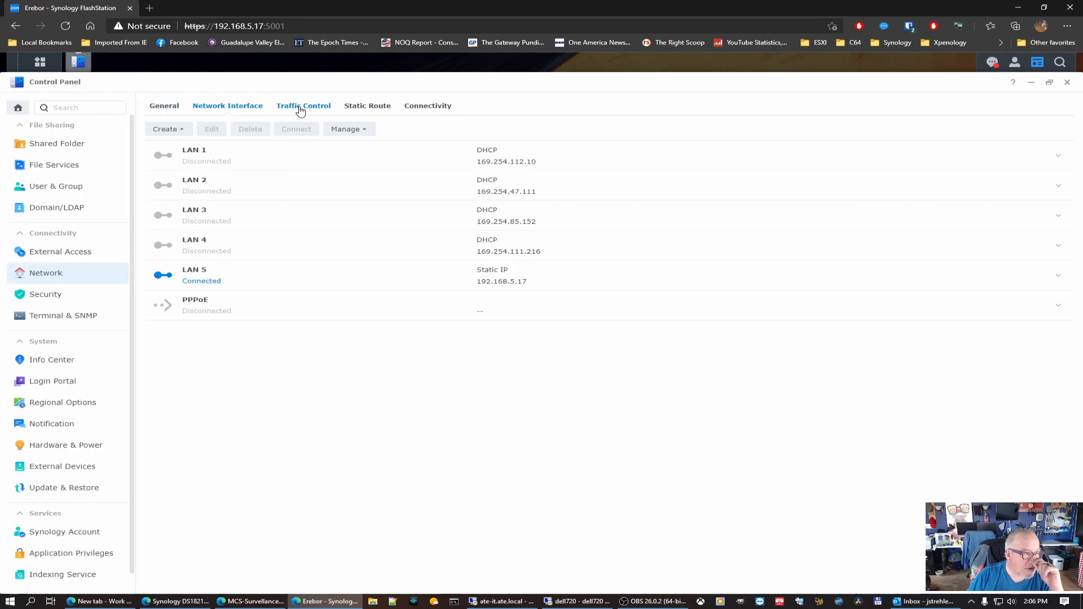
pyautogui.click(320, 107)
pyautogui.click(363, 111)
pyautogui.click(428, 107)
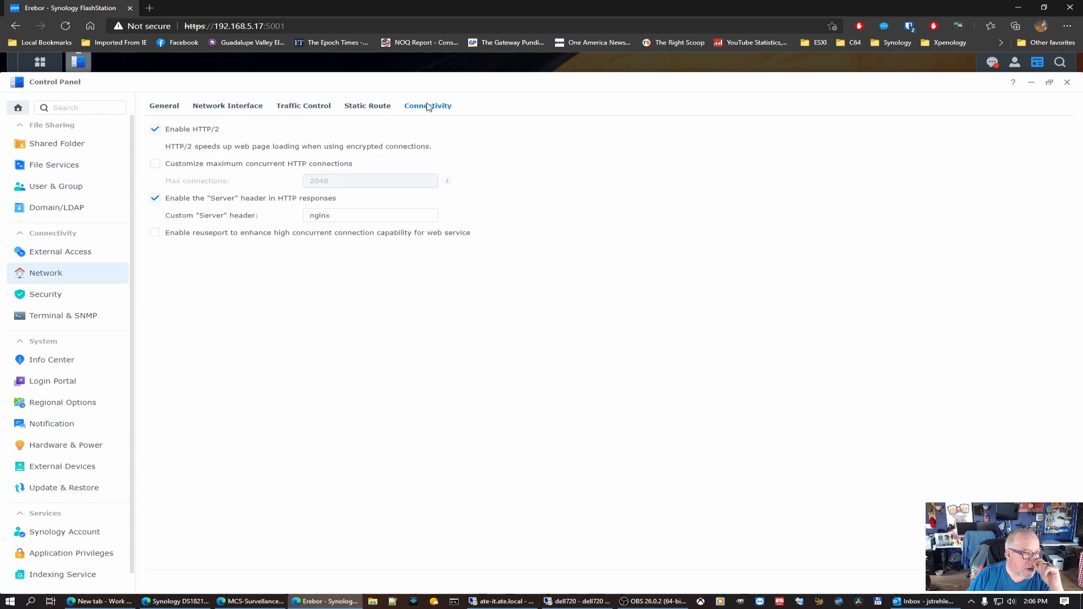
pyautogui.click(169, 108)
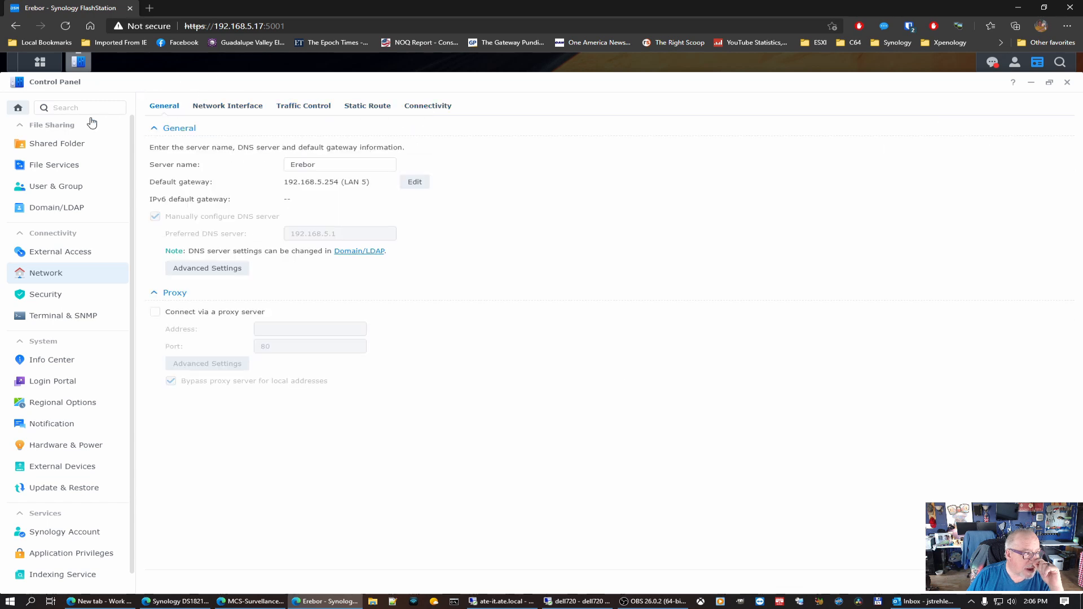
pyautogui.click(20, 107)
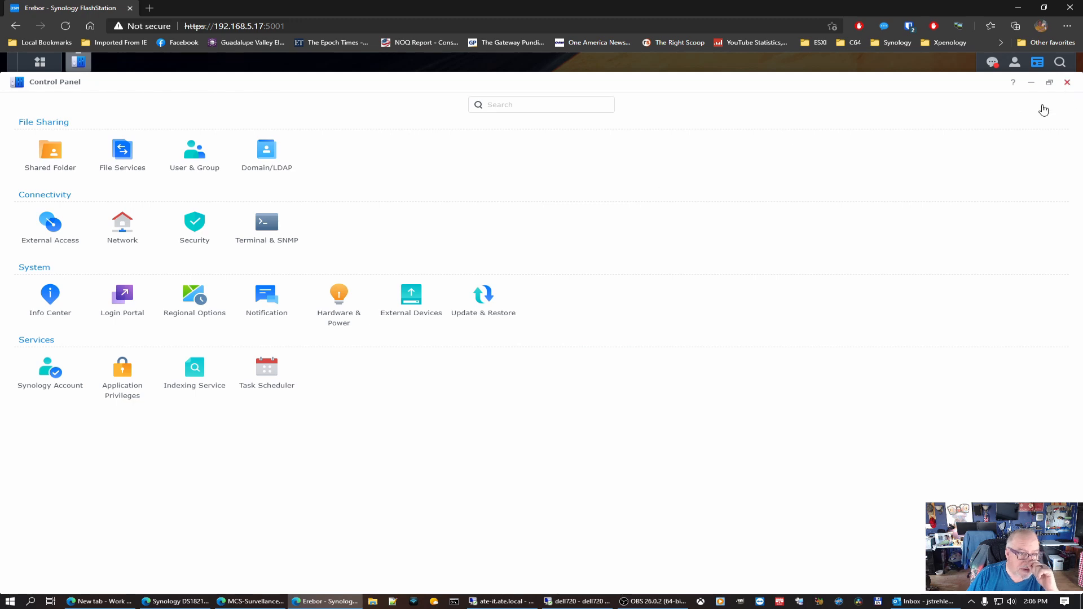
pyautogui.click(1068, 82)
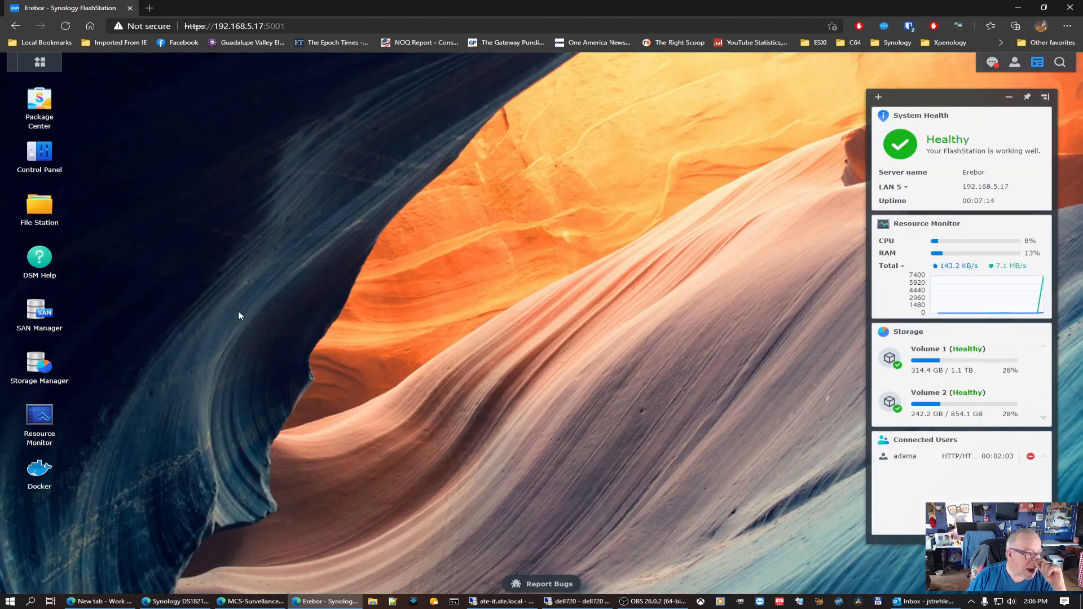
# View the Storage Manager overview and the details of Drive 1, and close Storage Manager.
pyautogui.click(42, 368)
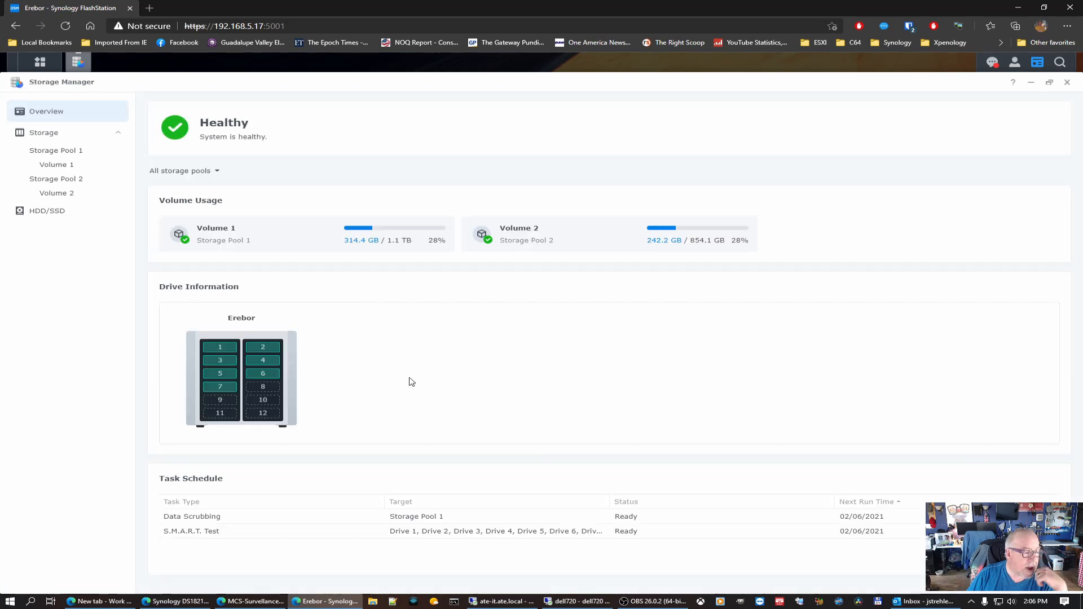
pyautogui.click(238, 348)
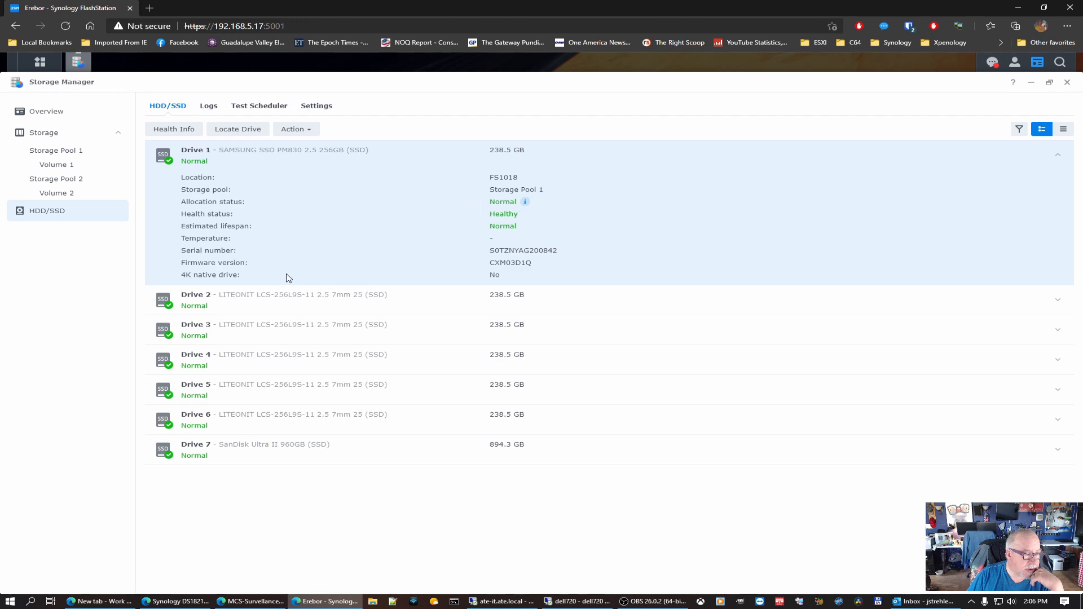
pyautogui.click(1068, 82)
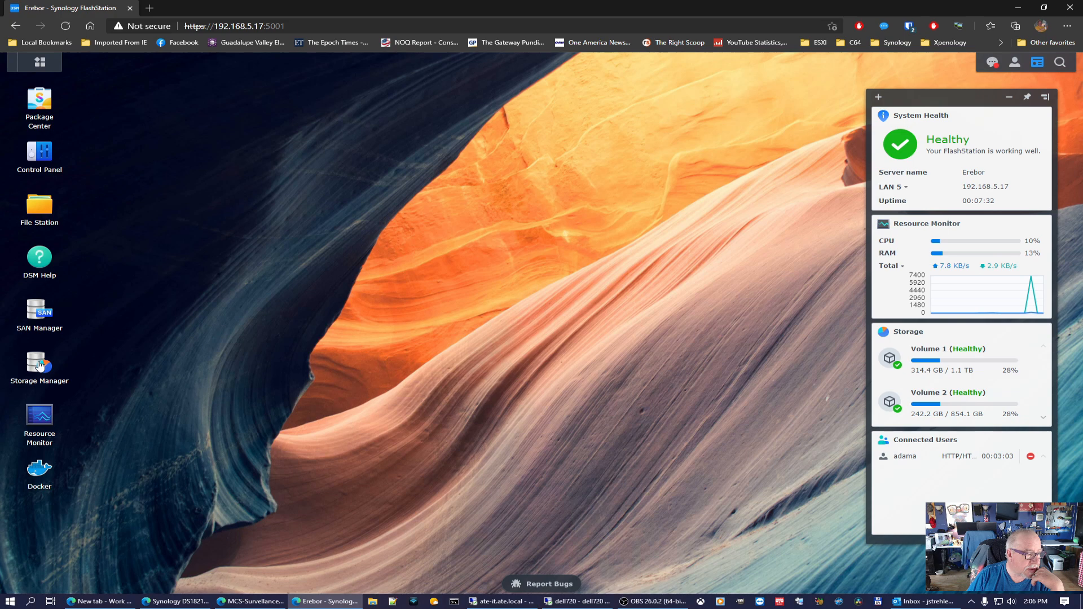
# Reopen Storage Manager at Volume 1 and inspect the data scrubbing schedule and SSD Cache Advisor without changing anything.
pyautogui.click(39, 365)
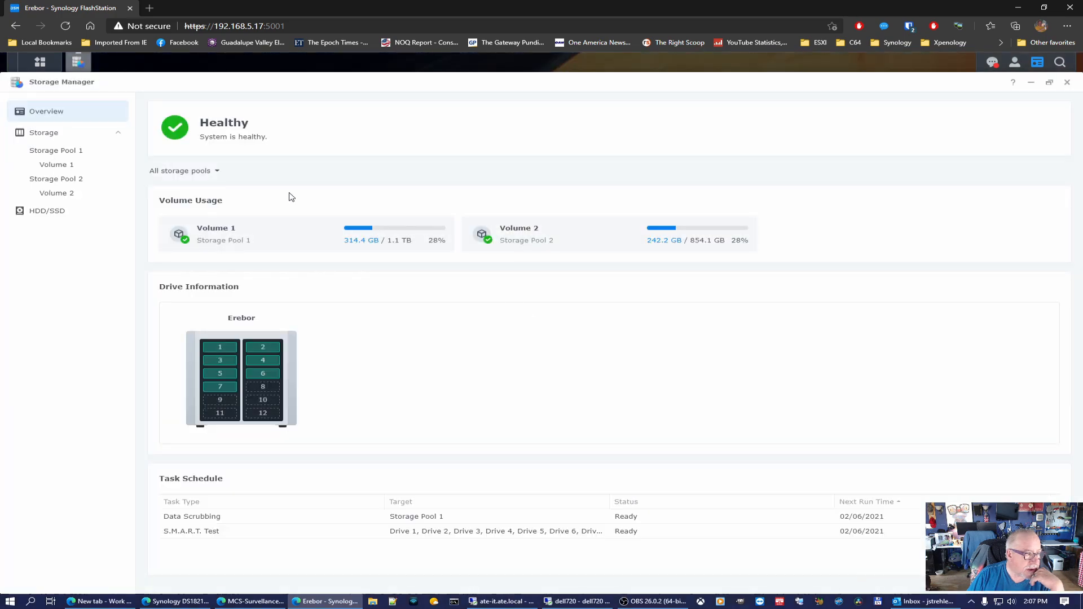
pyautogui.click(56, 167)
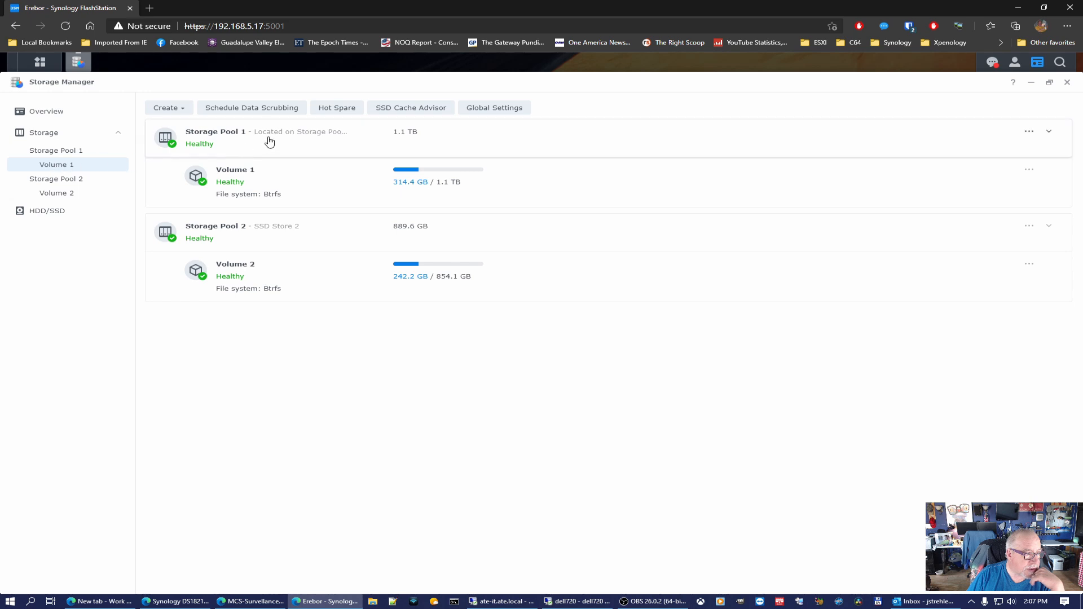
pyautogui.click(267, 110)
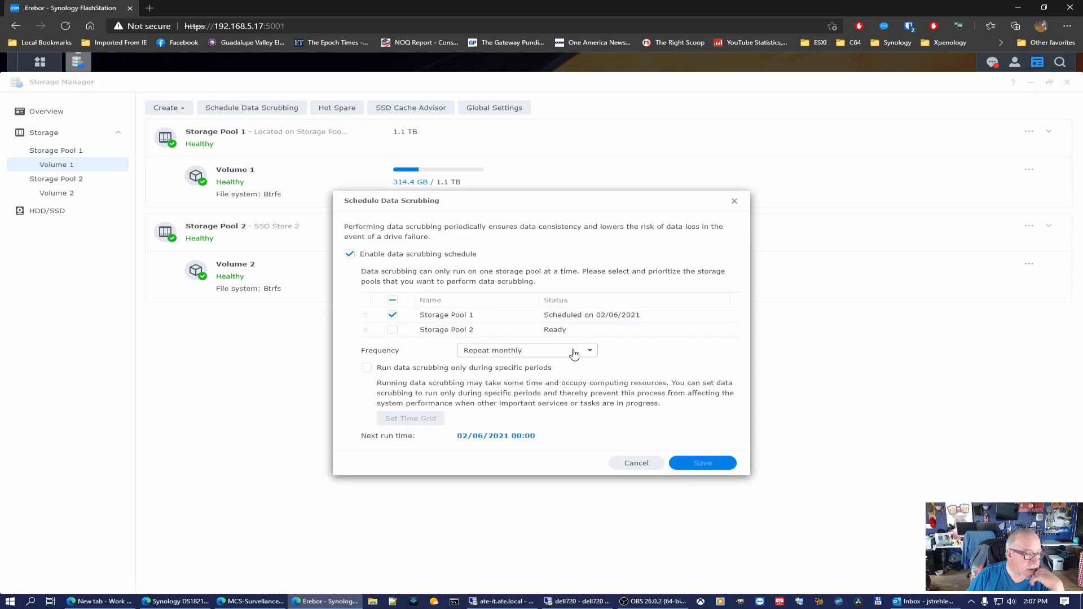
pyautogui.click(637, 463)
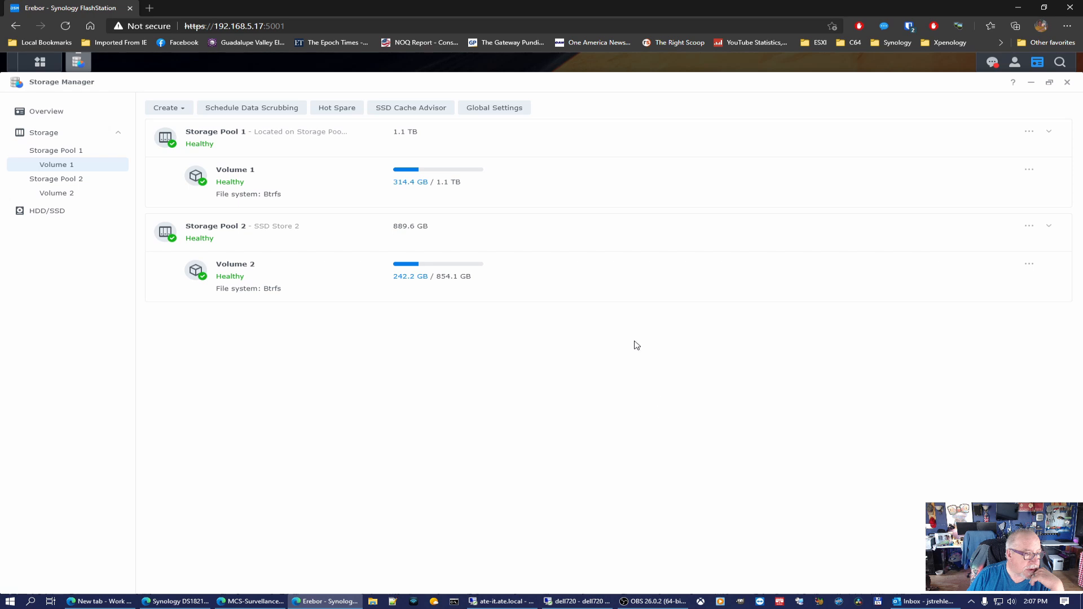
pyautogui.click(415, 108)
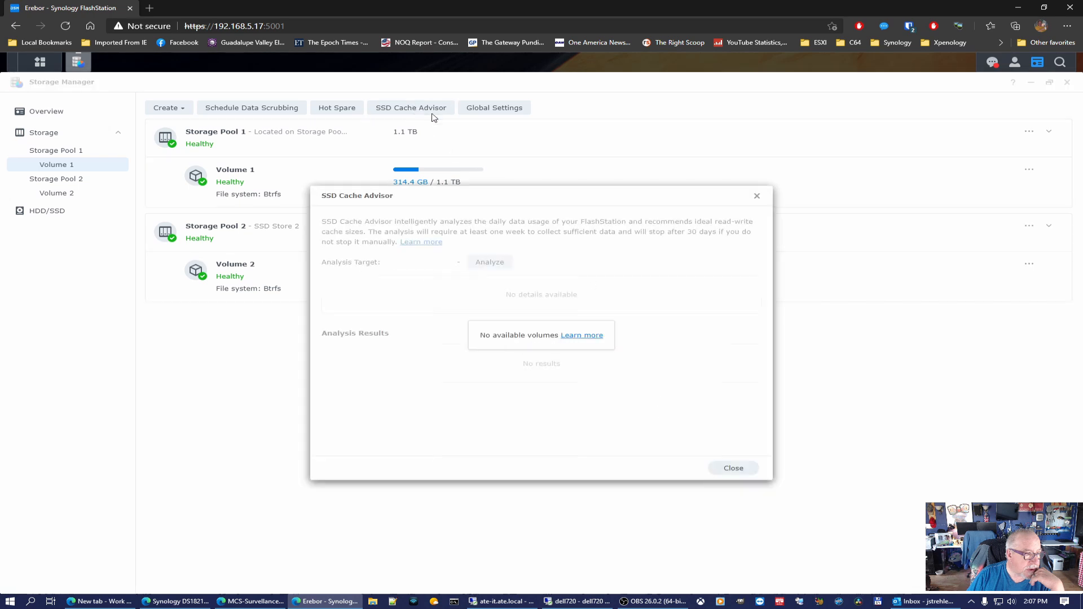
pyautogui.click(731, 468)
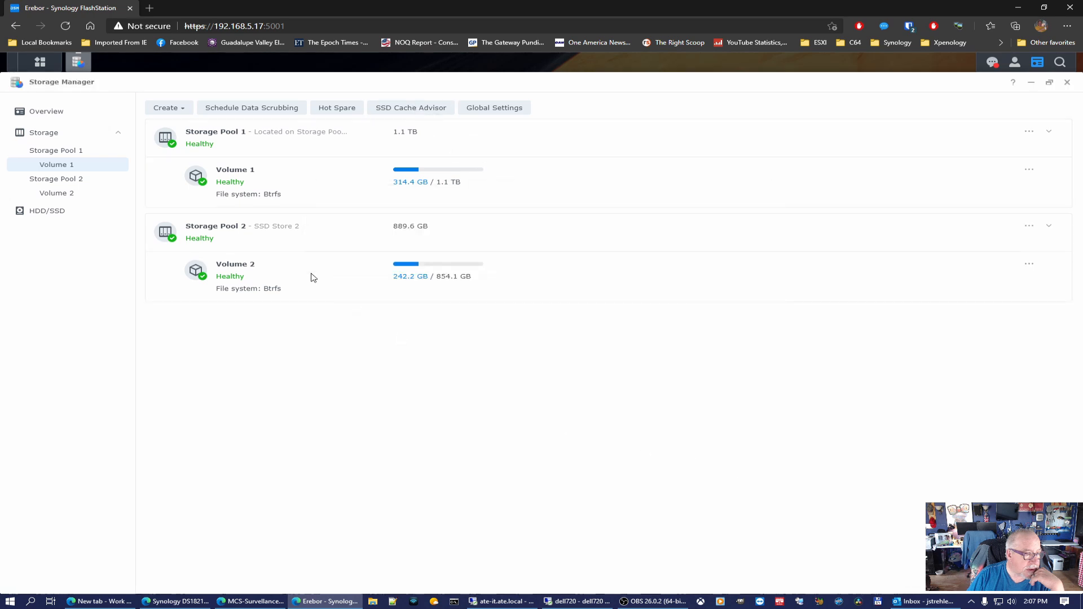
# Check Storage Pool 2, Volume 2 and the HDD/SSD drive list, and close Storage Manager.
pyautogui.click(65, 180)
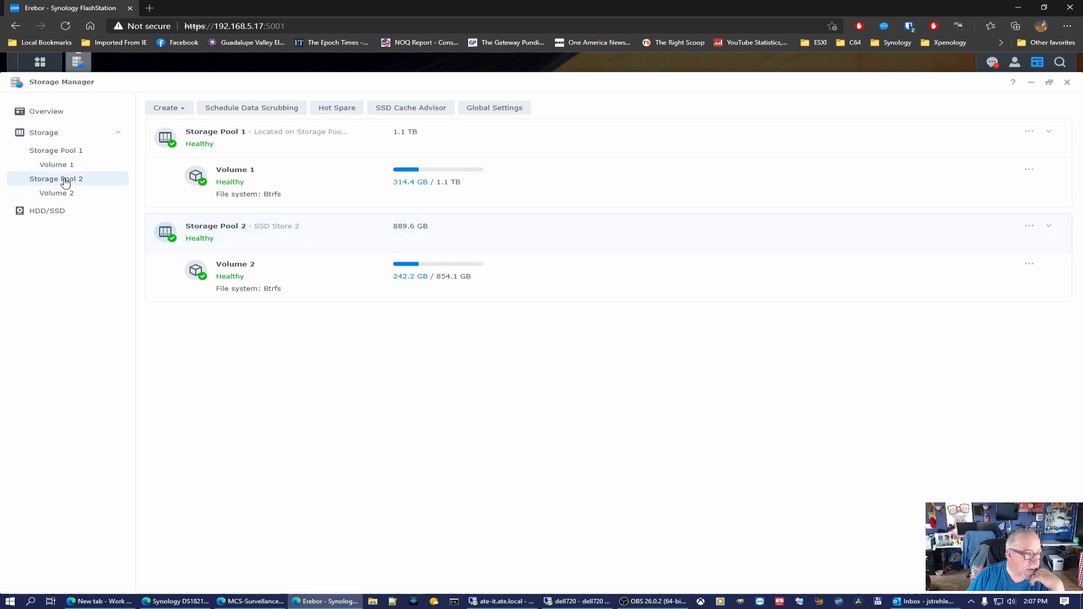
pyautogui.click(65, 194)
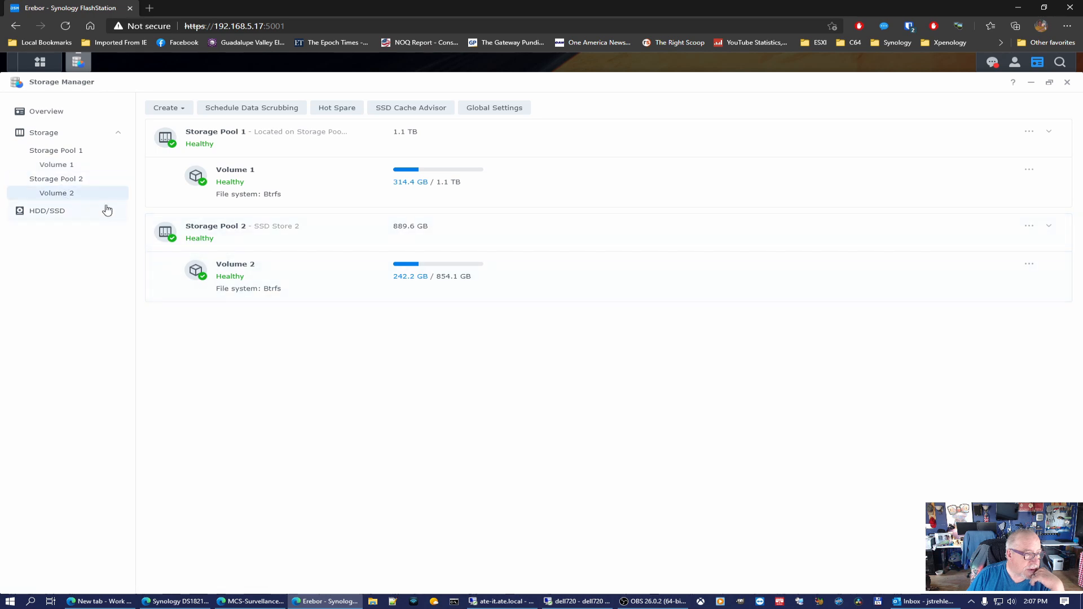
pyautogui.click(57, 219)
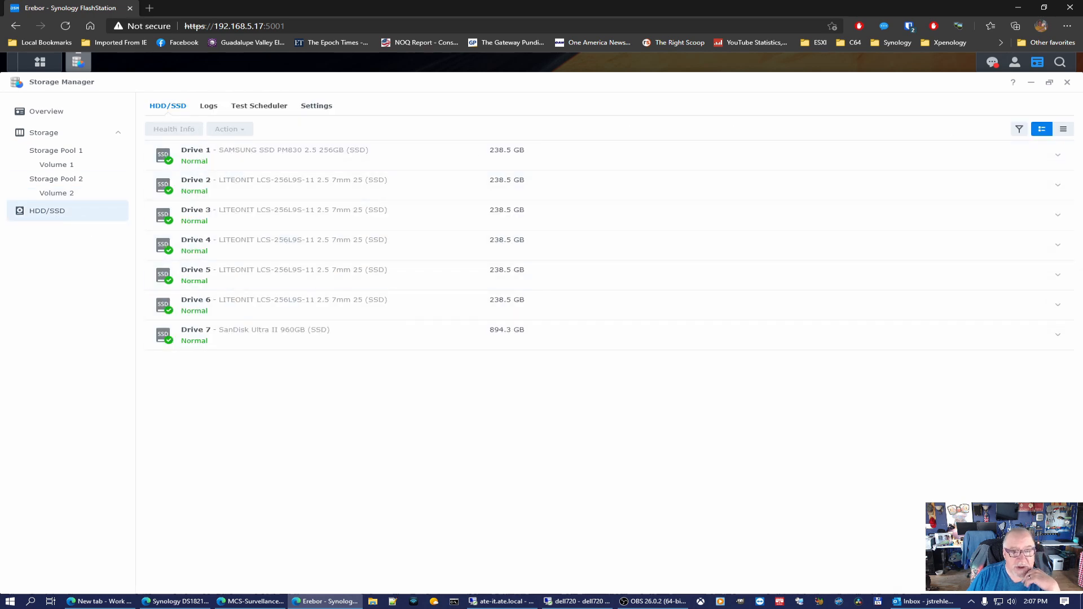
pyautogui.click(1067, 82)
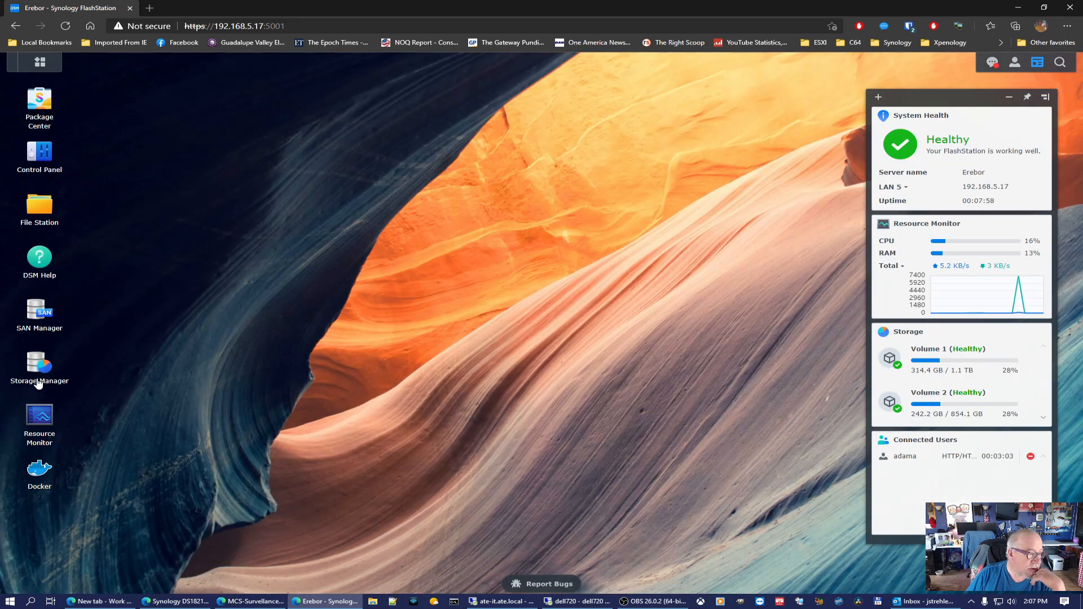
# Open SAN Manager, dismiss its welcome and Storage Console messages, check the LUNs and iSCSI targets, and close it.
pyautogui.click(40, 309)
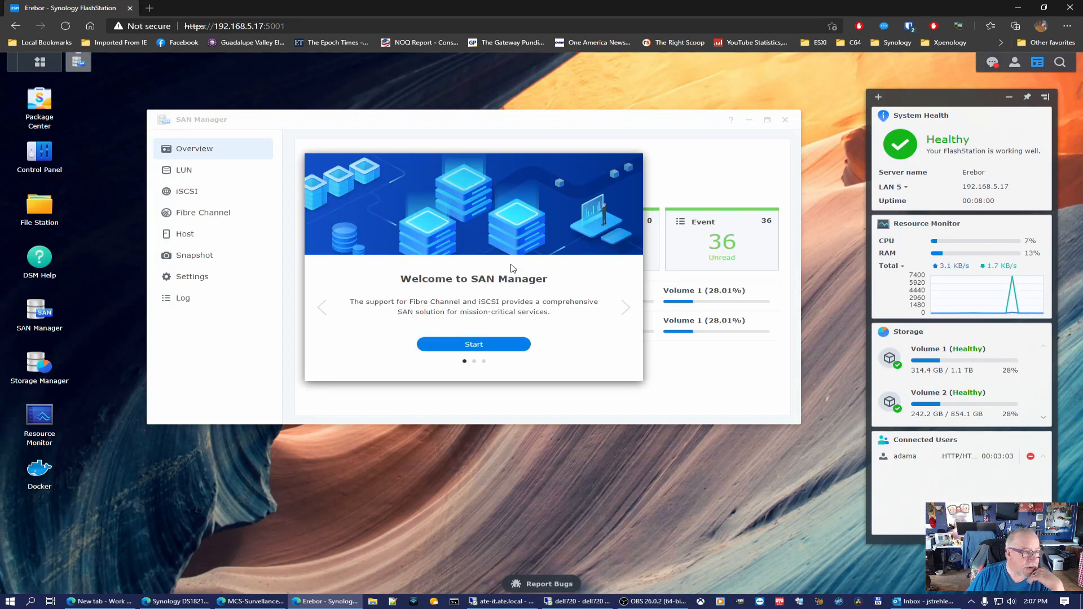
pyautogui.click(483, 347)
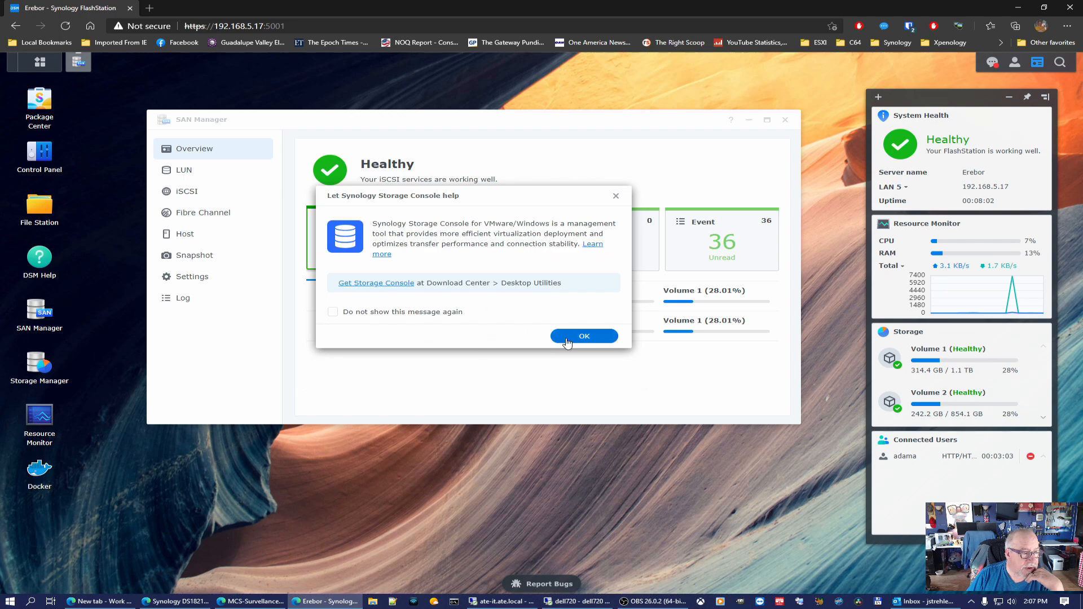
pyautogui.click(585, 337)
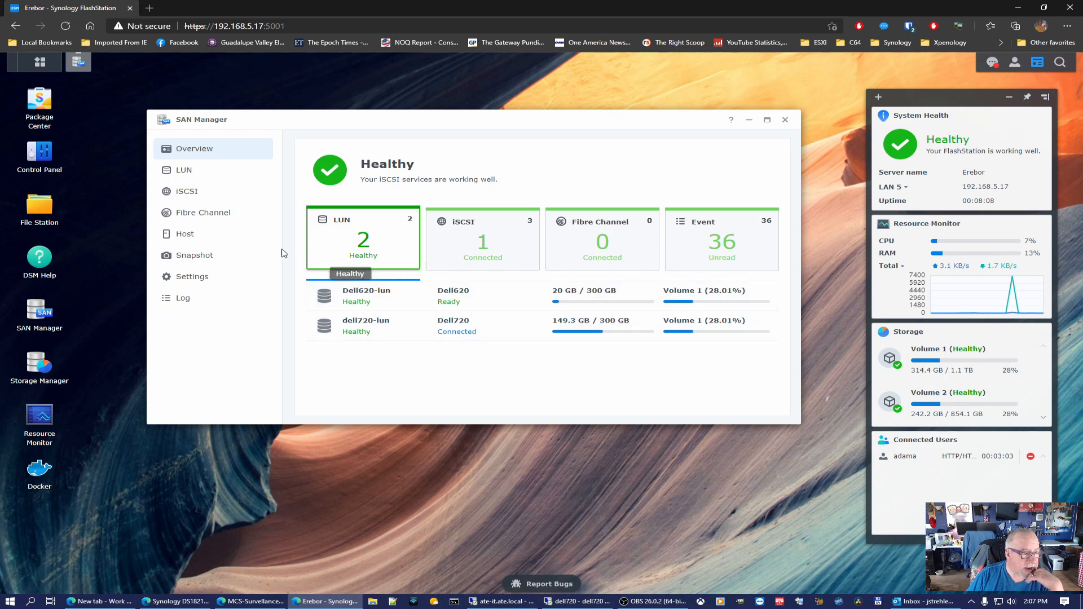
pyautogui.click(183, 170)
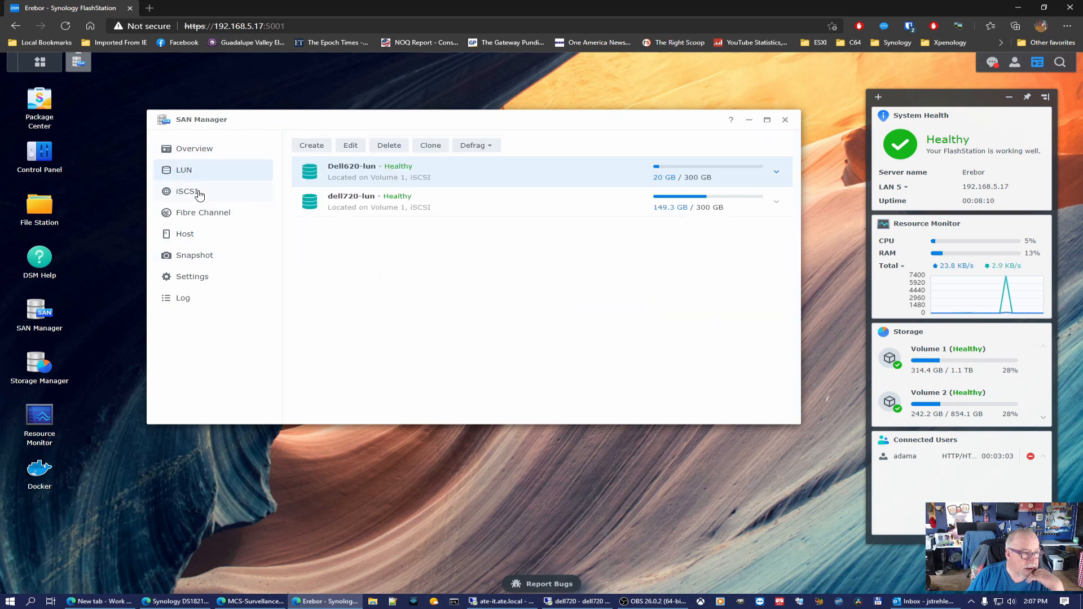
pyautogui.click(198, 194)
pyautogui.click(786, 120)
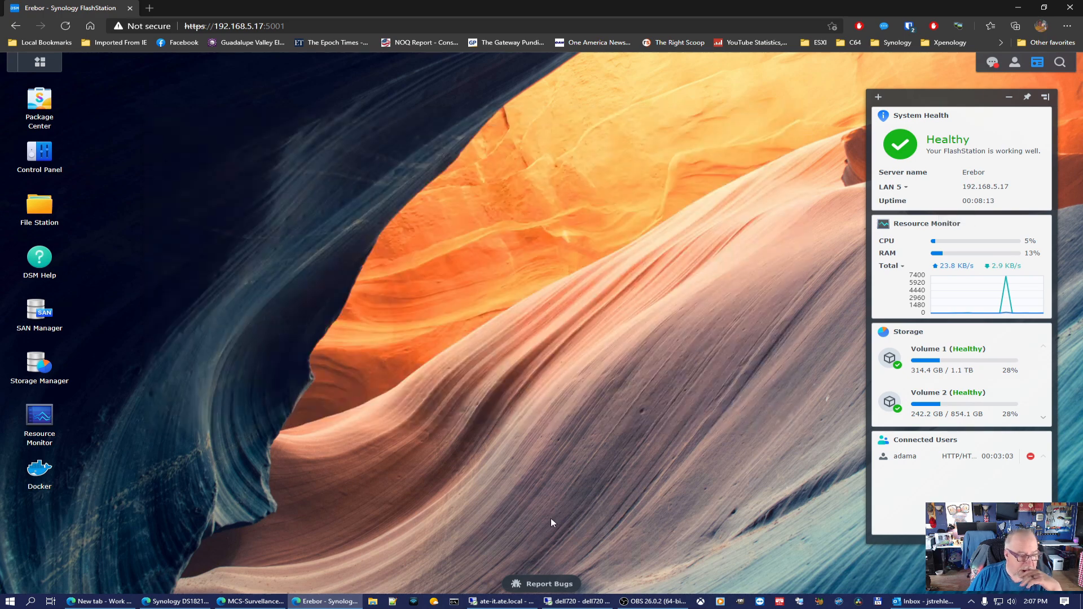
# Switch to the dell720 remote desktop, check the drives listed under This PC in File Explorer, and close it.
pyautogui.click(575, 602)
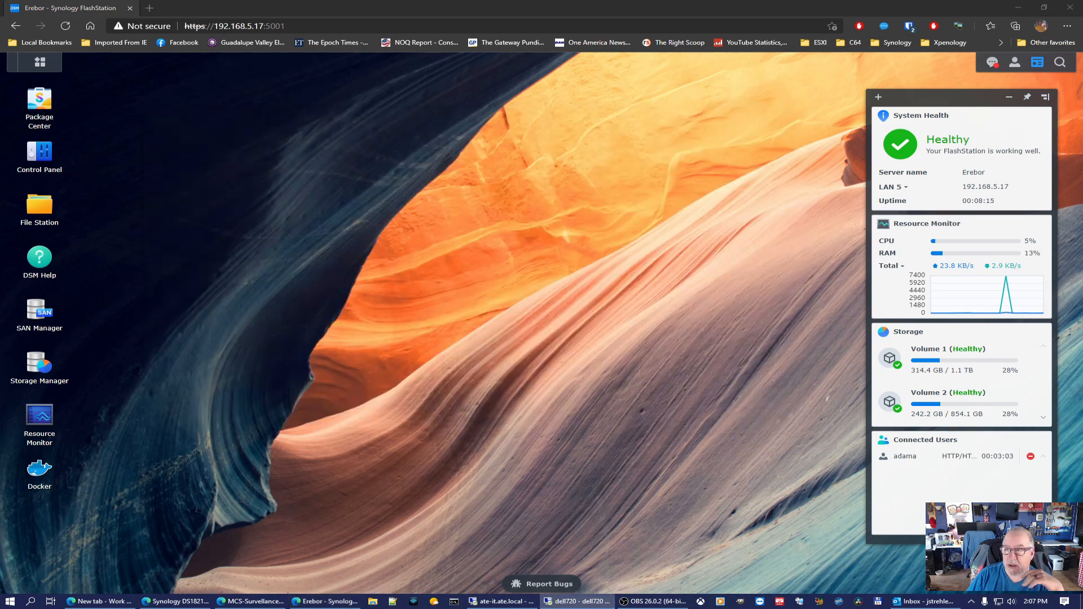
pyautogui.moveTo(1082, 53); pyautogui.dragTo(429, 6)
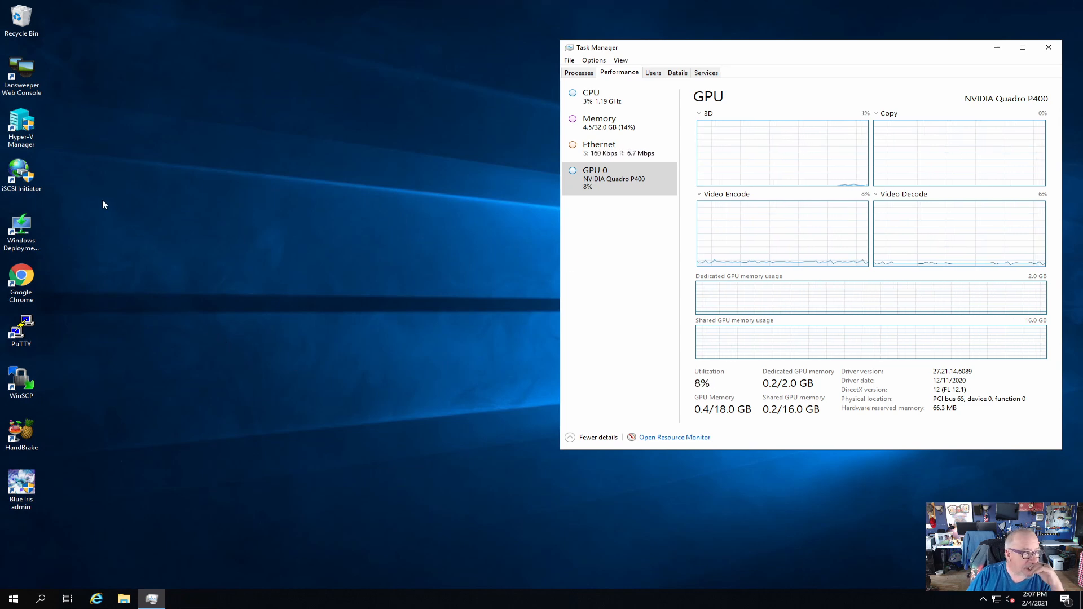
pyautogui.click(124, 598)
pyautogui.click(385, 265)
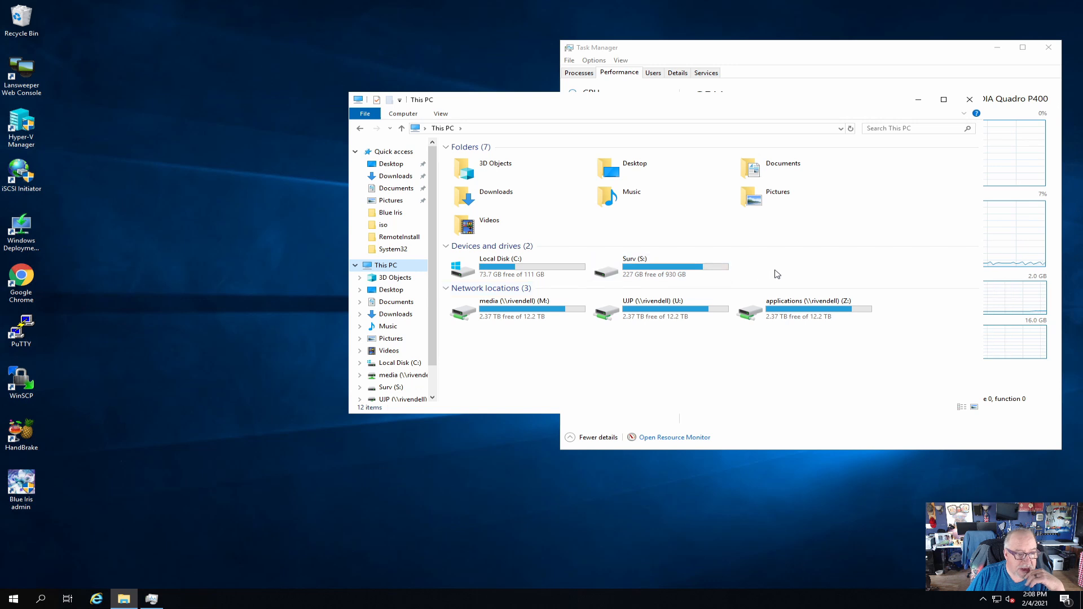
pyautogui.click(970, 100)
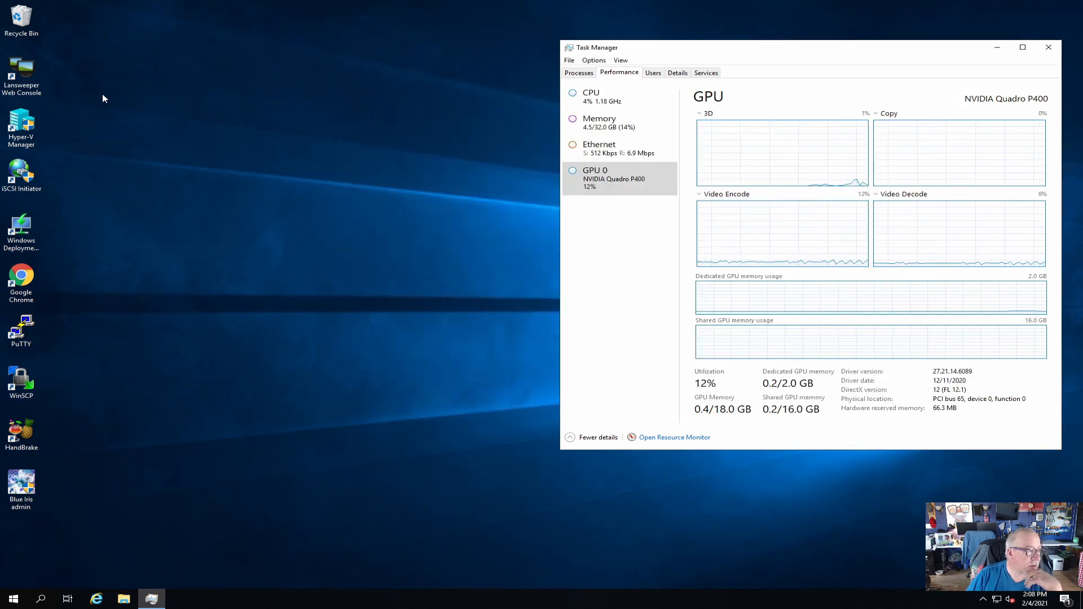
# Open iSCSI Initiator, inspect its target portals, and open and cancel the discovery of a new portal.
pyautogui.doubleClick(14, 181)
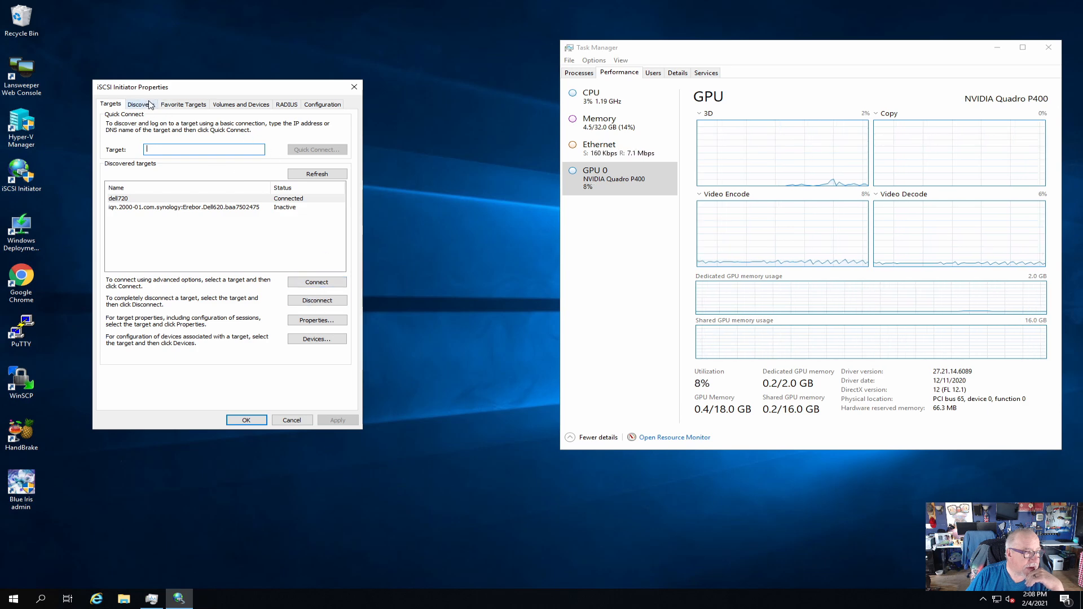
pyautogui.click(150, 105)
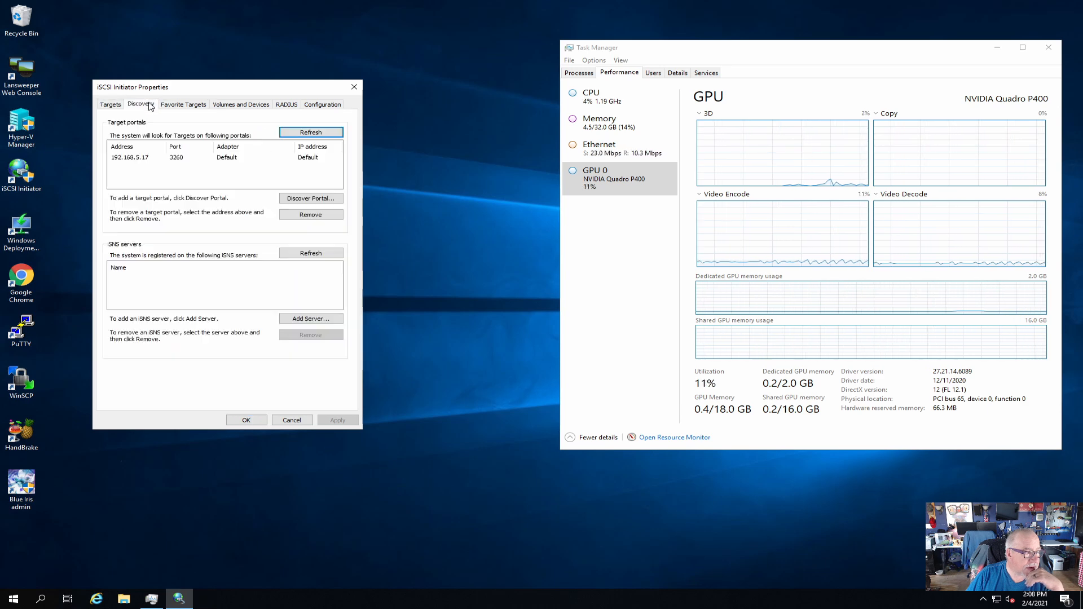
pyautogui.click(163, 160)
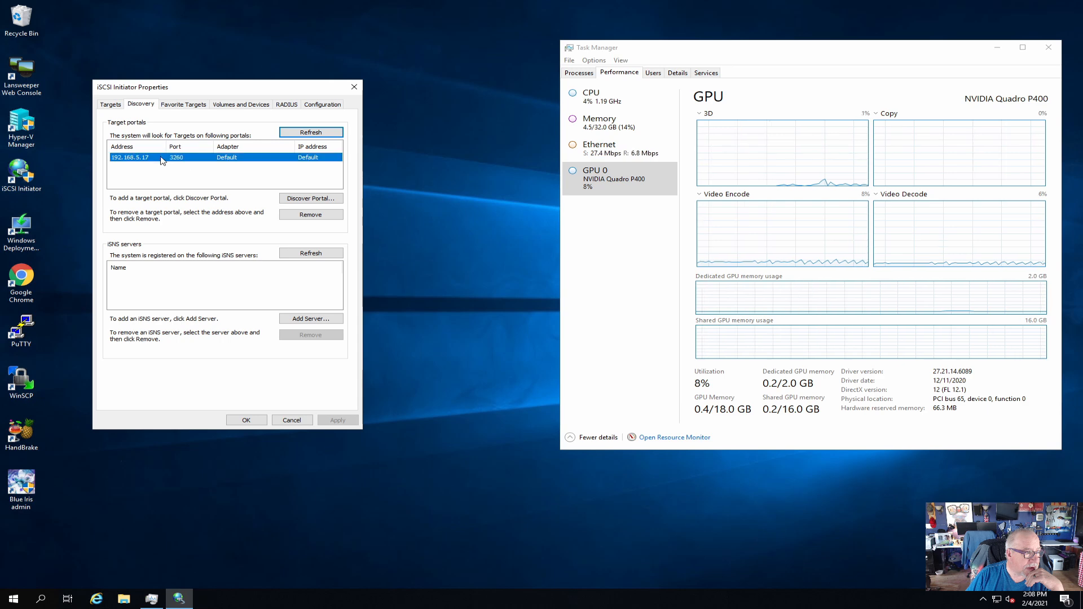
pyautogui.click(312, 199)
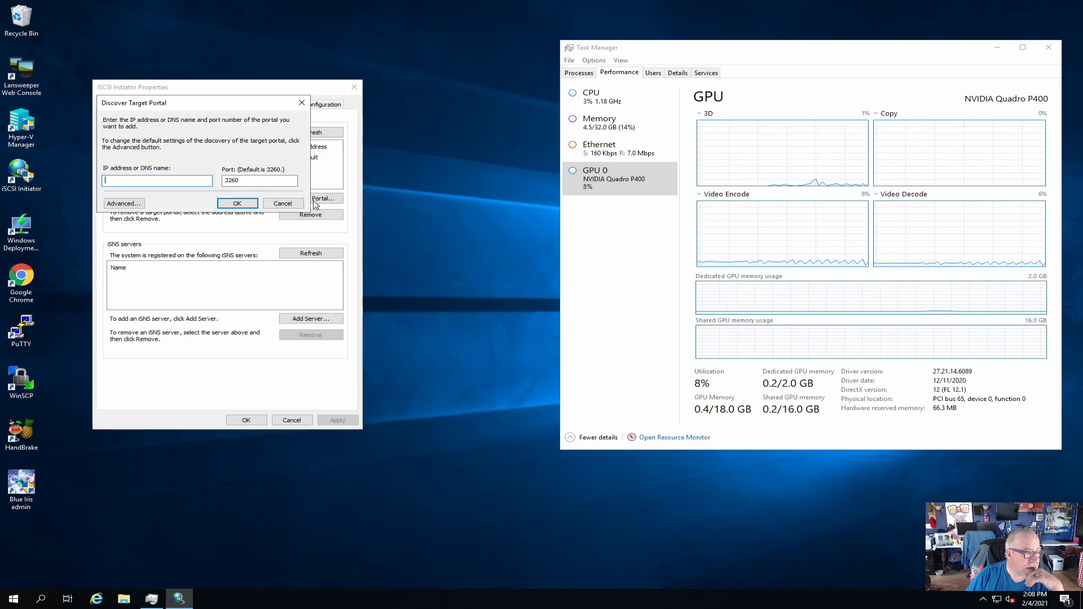
pyautogui.click(276, 206)
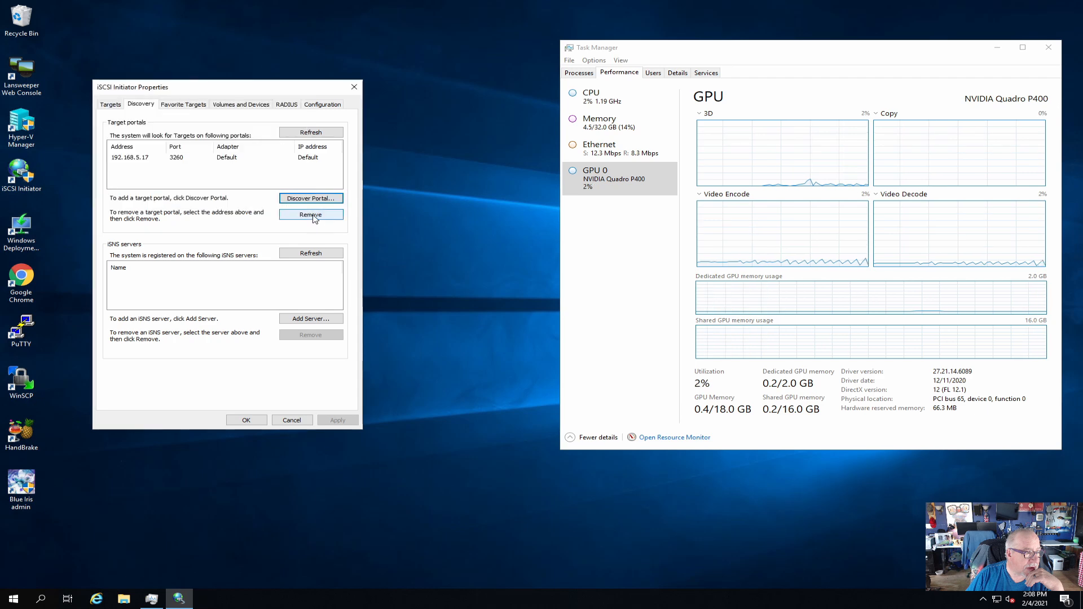
# Check the devices associated with the dell720 iSCSI target and dismiss the device list.
pyautogui.click(112, 105)
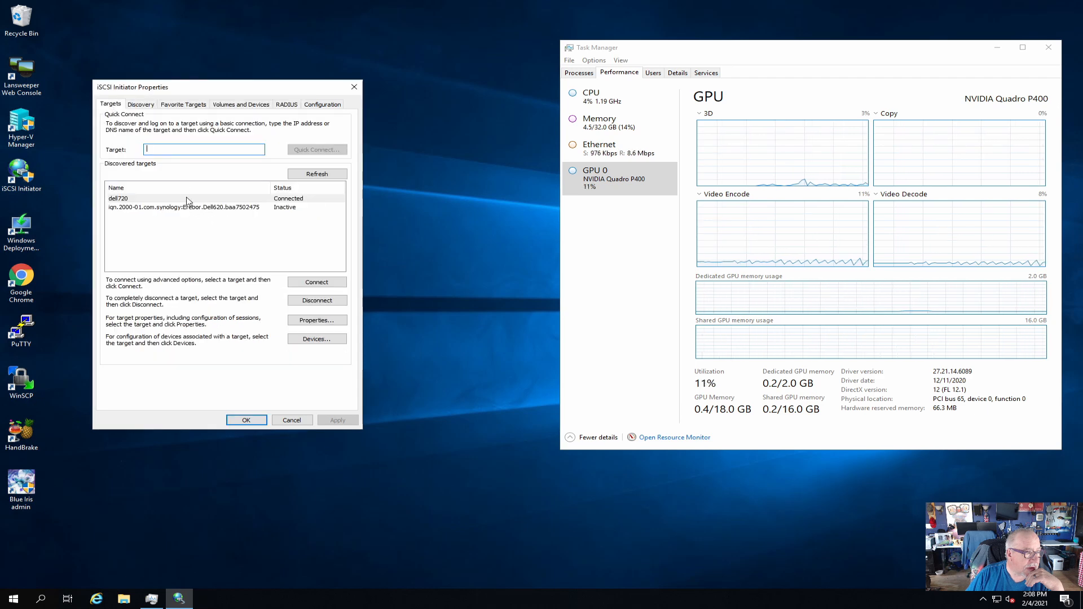
pyautogui.click(188, 200)
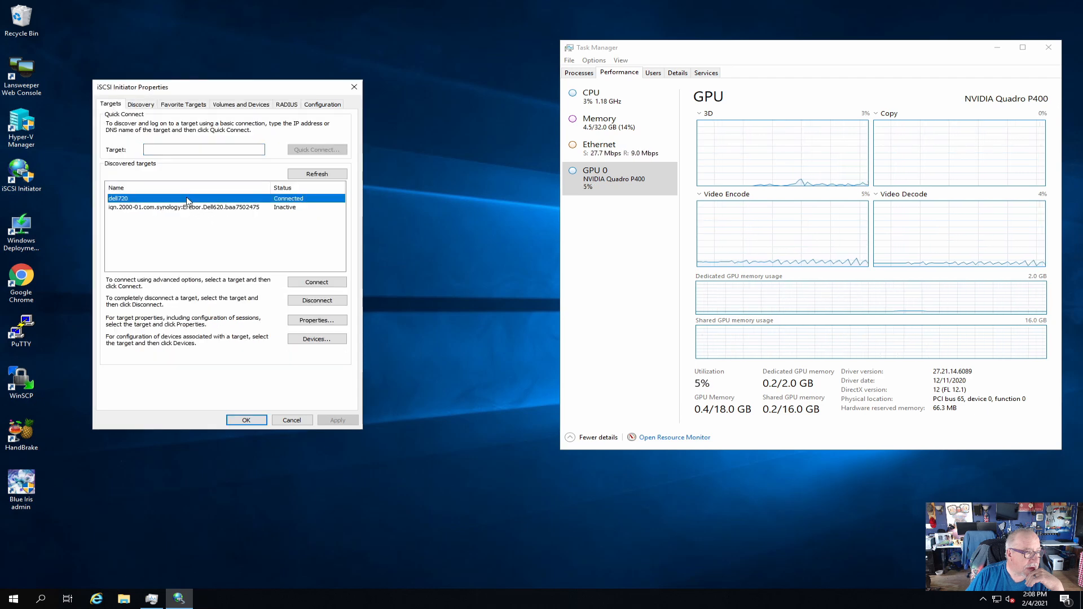
pyautogui.click(316, 340)
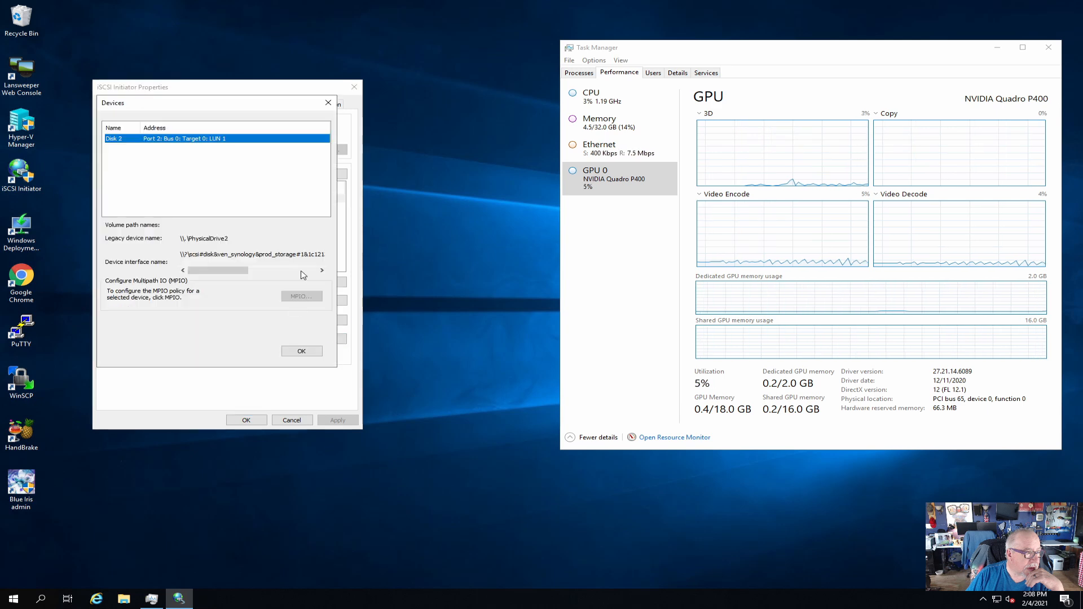
pyautogui.click(302, 351)
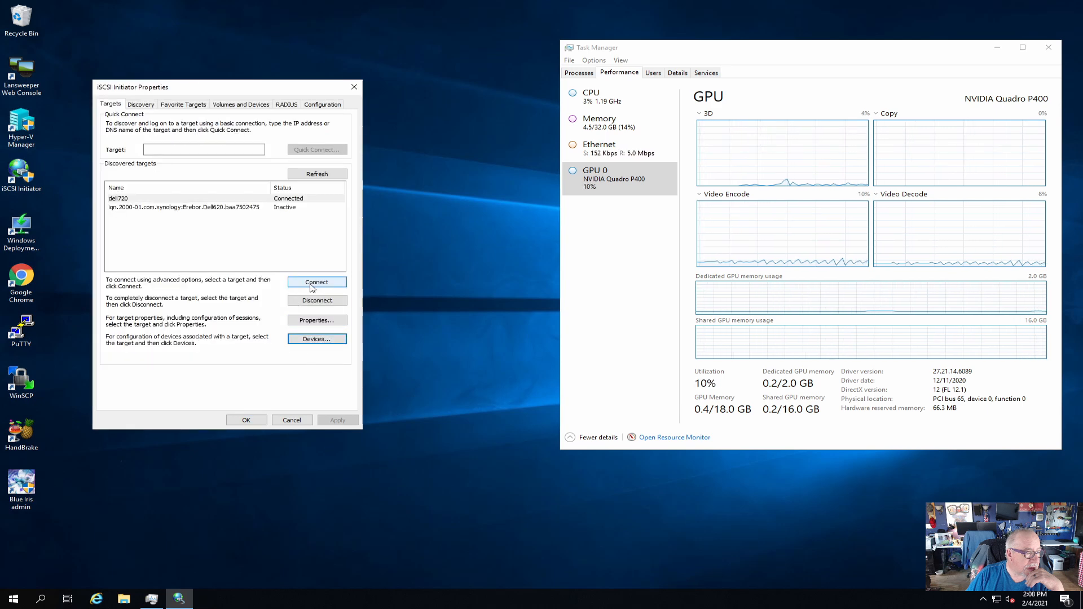
# Disconnect the dell720 target from all sessions, reconnect it, and close iSCSI Initiator.
pyautogui.click(316, 300)
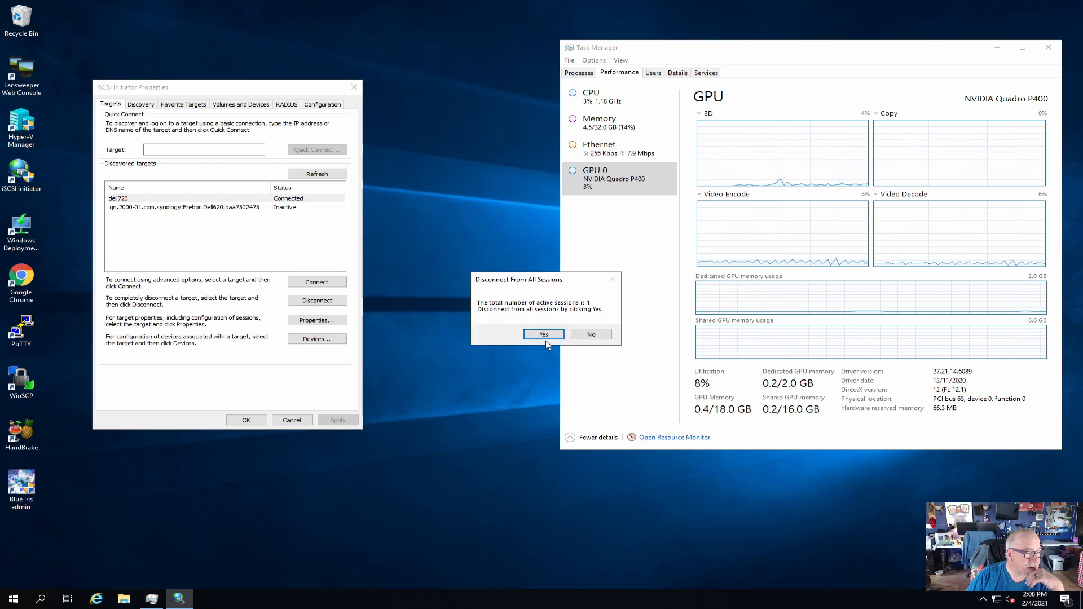
pyautogui.click(544, 334)
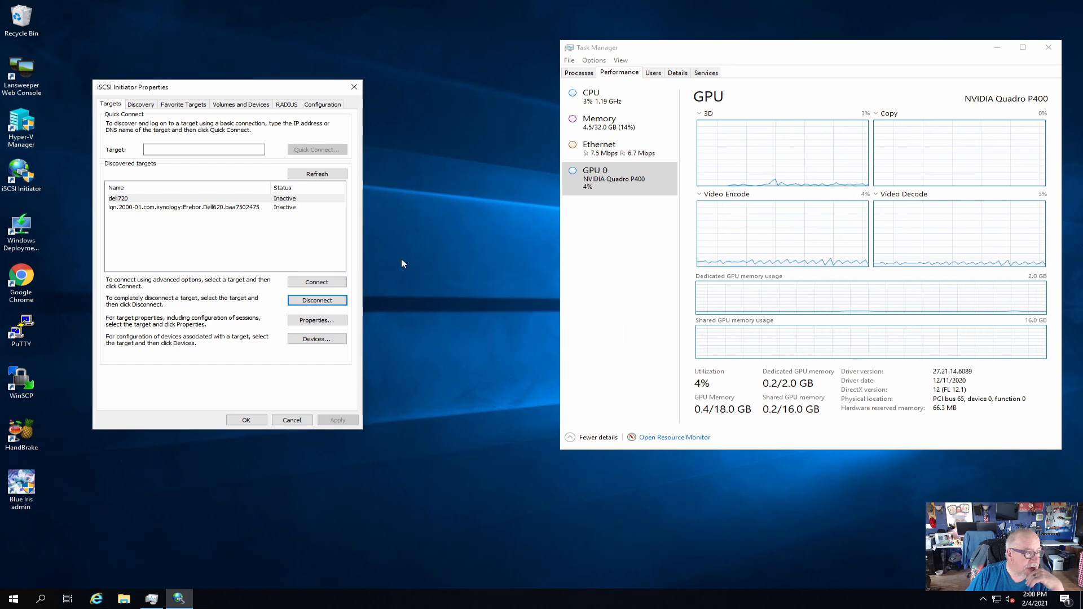
pyautogui.click(193, 199)
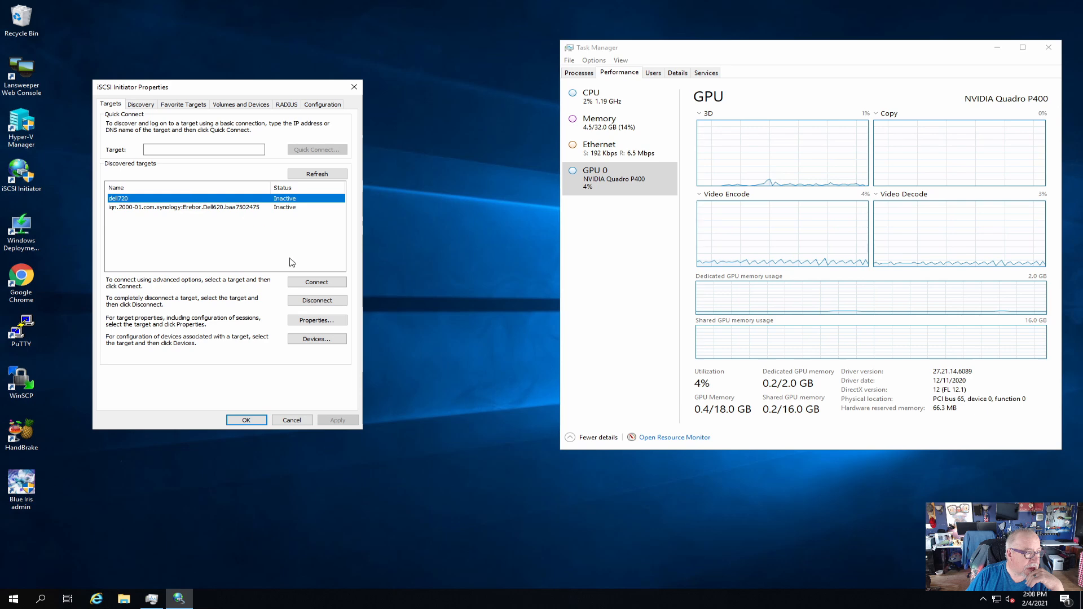
pyautogui.click(326, 285)
pyautogui.click(263, 191)
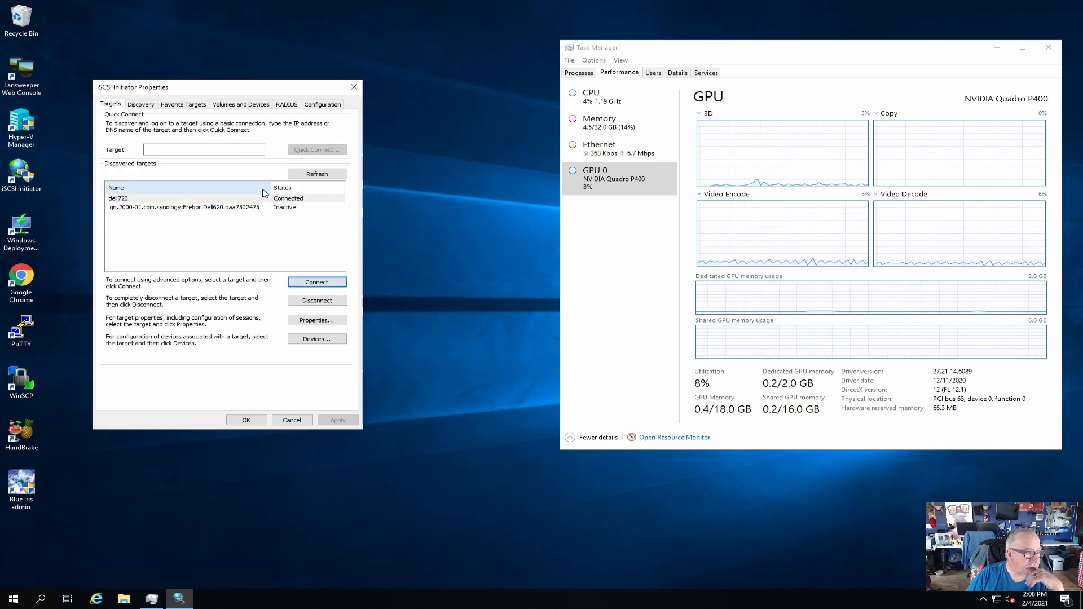
pyautogui.click(354, 87)
# Check the drives listed under This PC in File Explorer after the iSCSI reconnection, and close it.
pyautogui.click(127, 596)
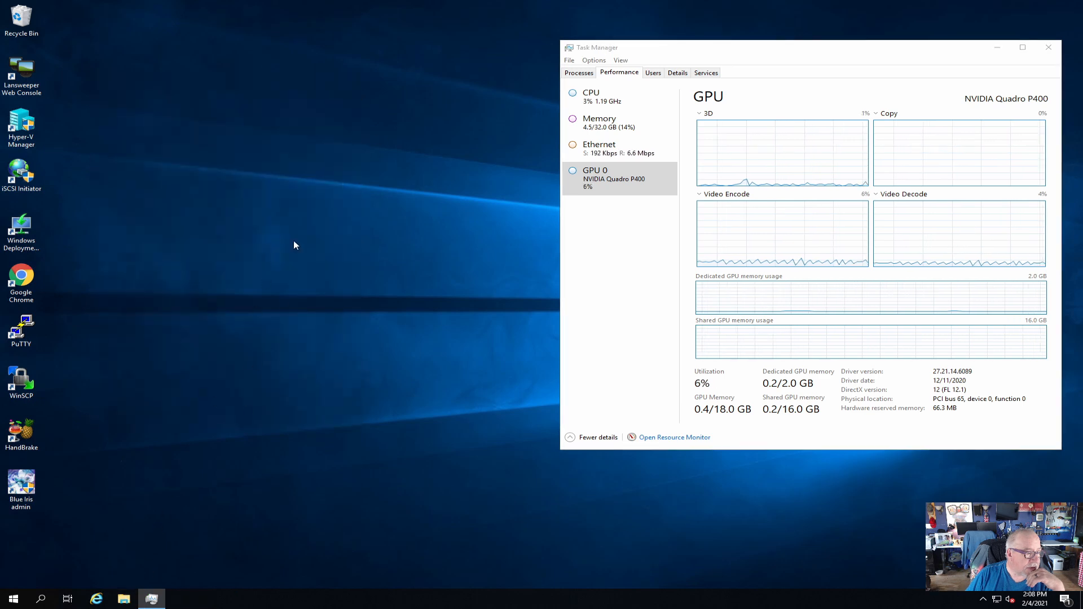
pyautogui.click(384, 265)
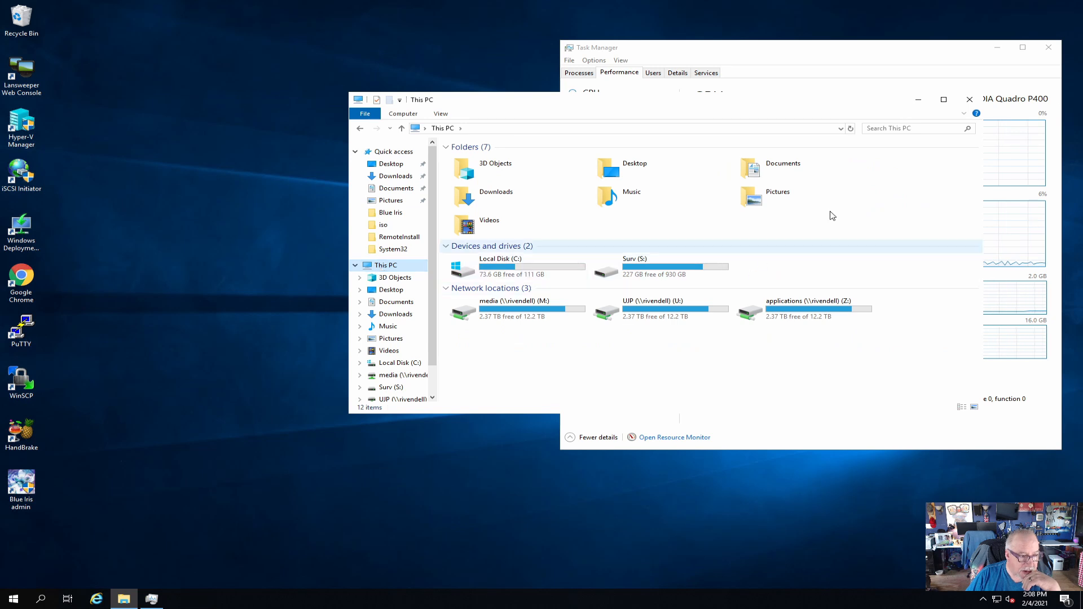
pyautogui.click(970, 100)
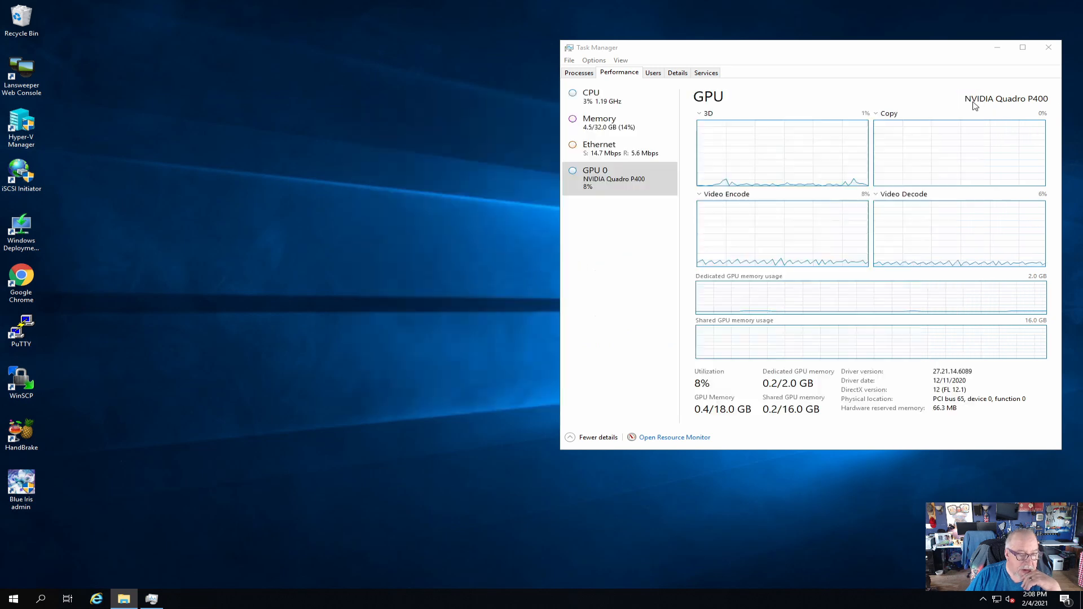
# Open Disk Management maximized, bring the offline 300 GB Disk 2 online, and close it.
pyautogui.rightClick(12, 602)
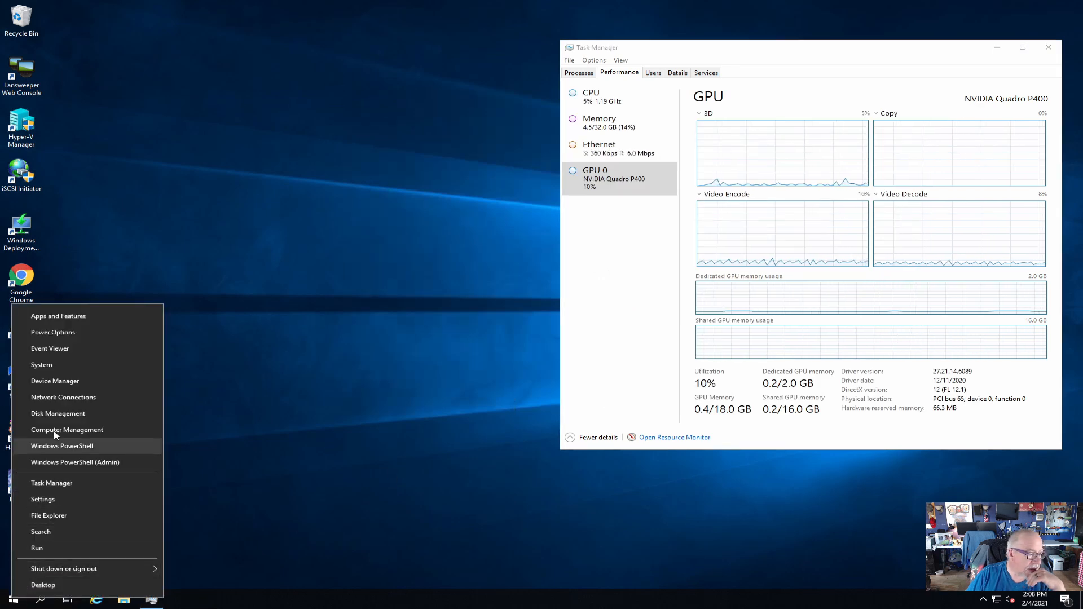
pyautogui.click(55, 414)
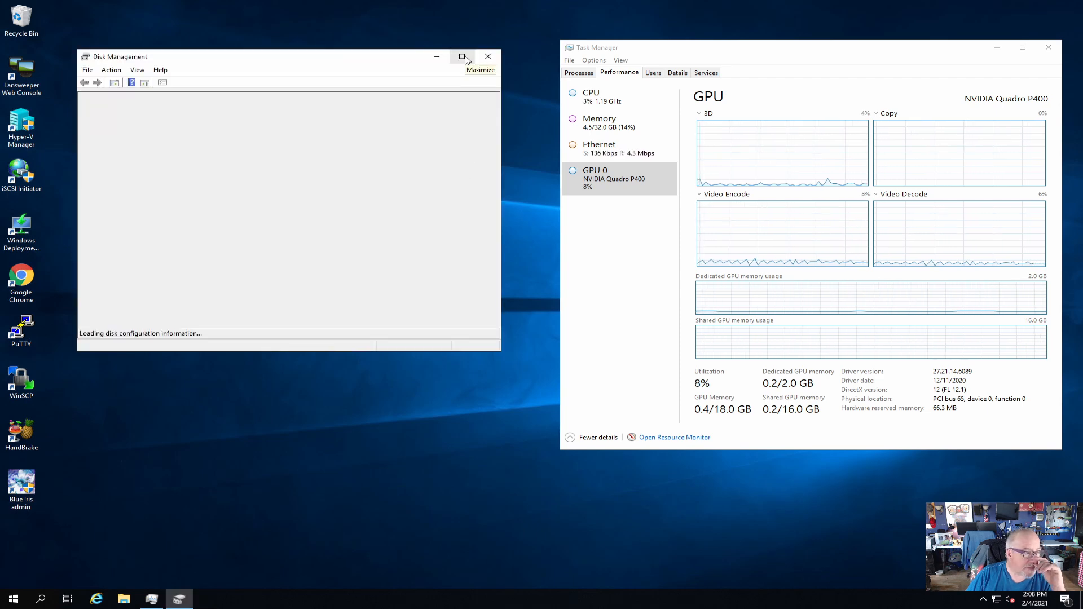
pyautogui.click(462, 57)
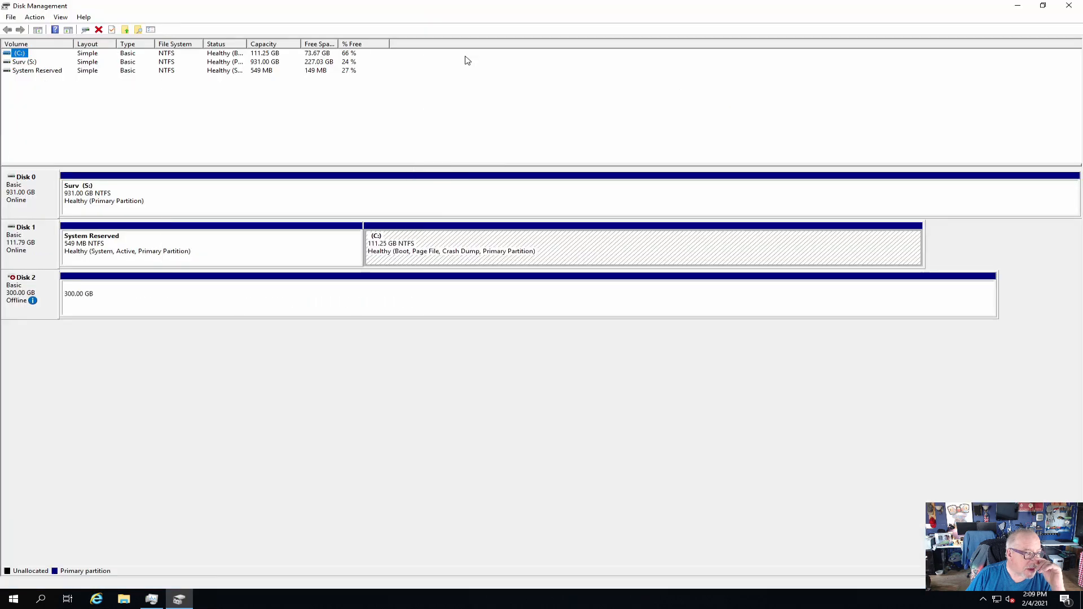
pyautogui.rightClick(47, 294)
pyautogui.click(73, 293)
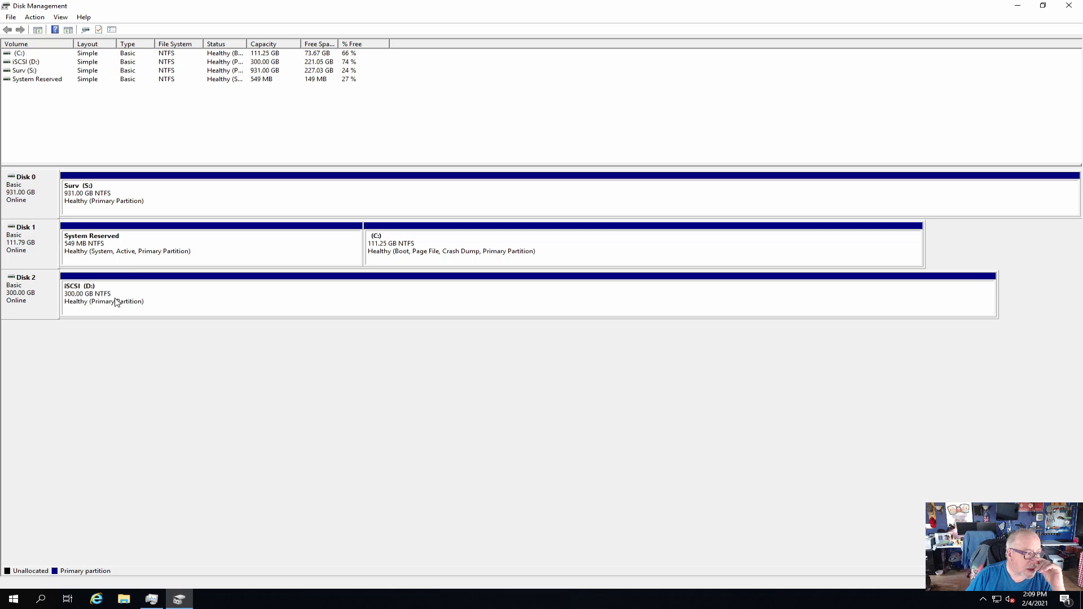
pyautogui.click(1070, 6)
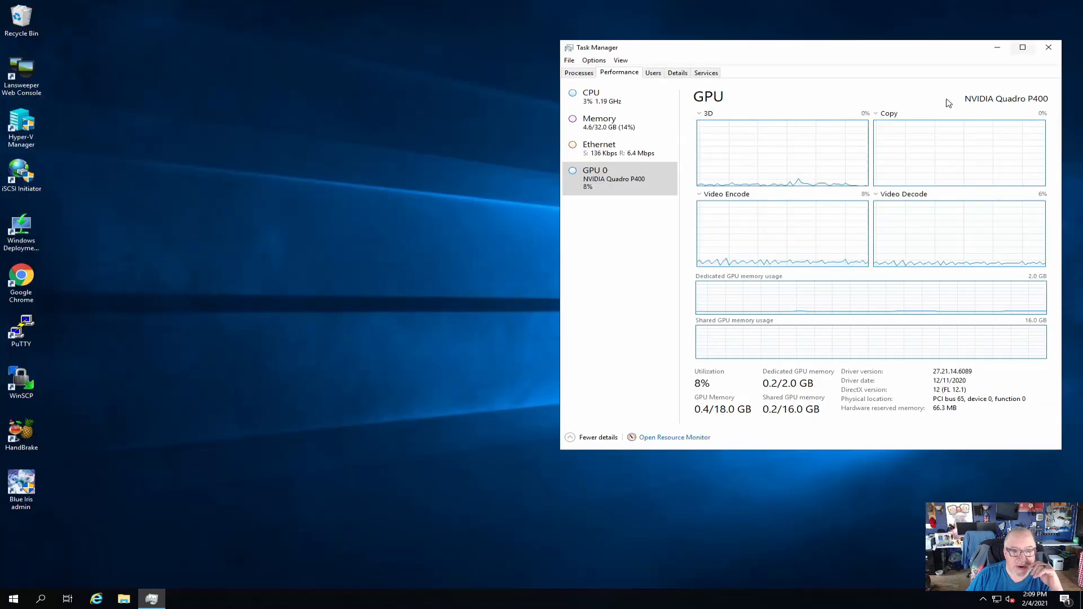
# Browse the iSCSI (D:) drive in File Explorer down to the Hyper-V virtual hard disks folder, and close it.
pyautogui.click(123, 598)
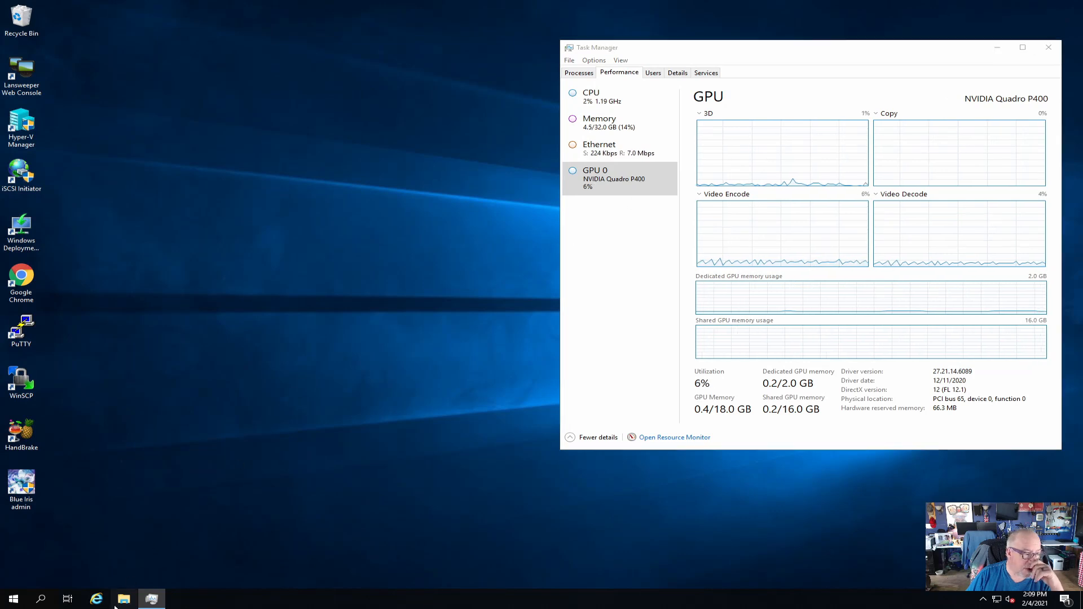
pyautogui.click(386, 265)
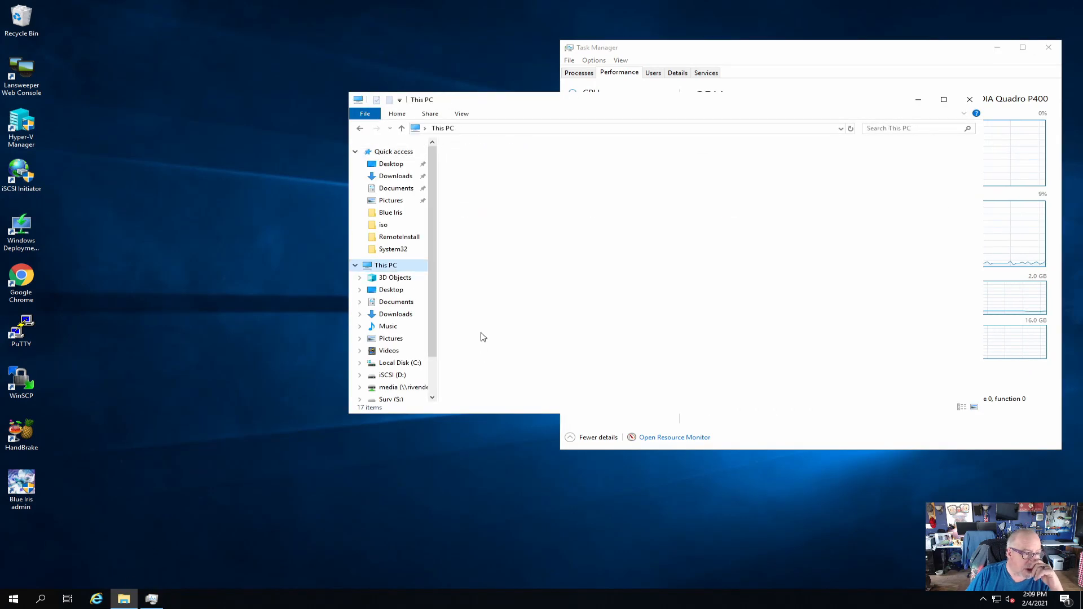
pyautogui.click(796, 276)
pyautogui.doubleClick(796, 276)
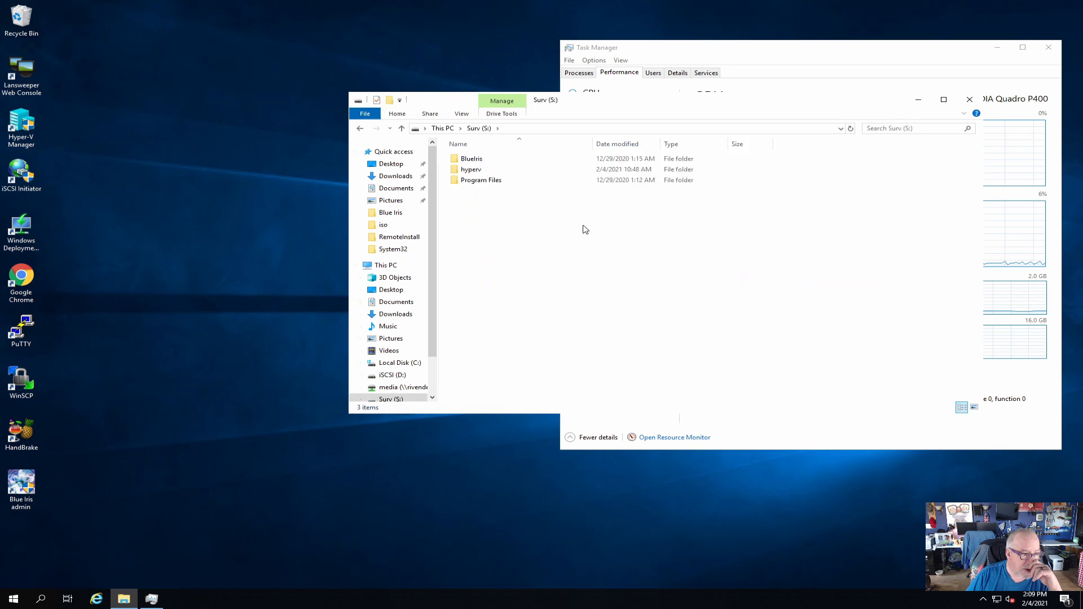
pyautogui.click(360, 128)
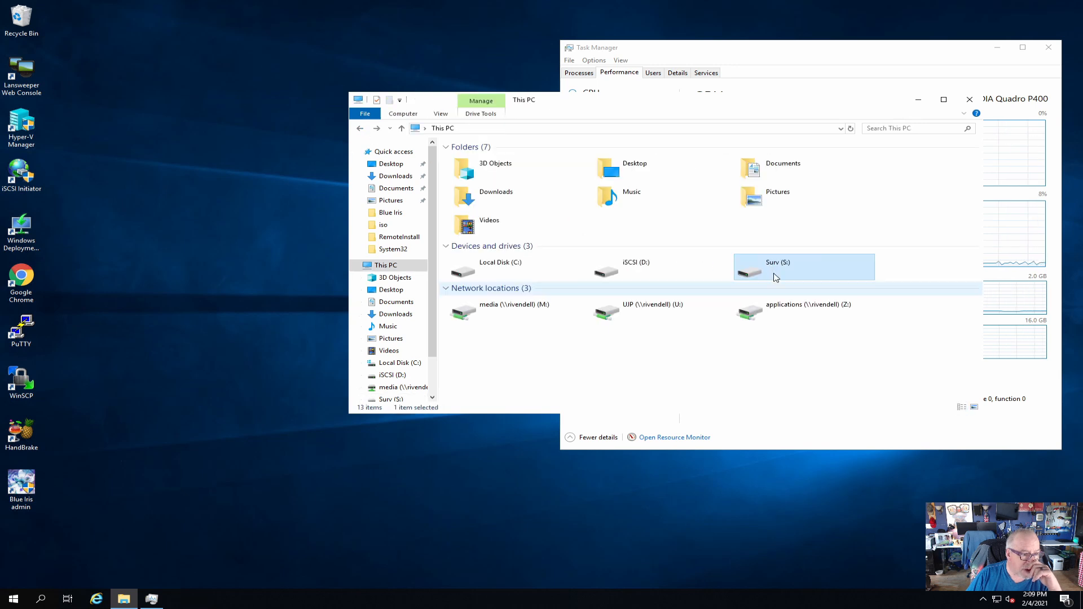
pyautogui.doubleClick(680, 272)
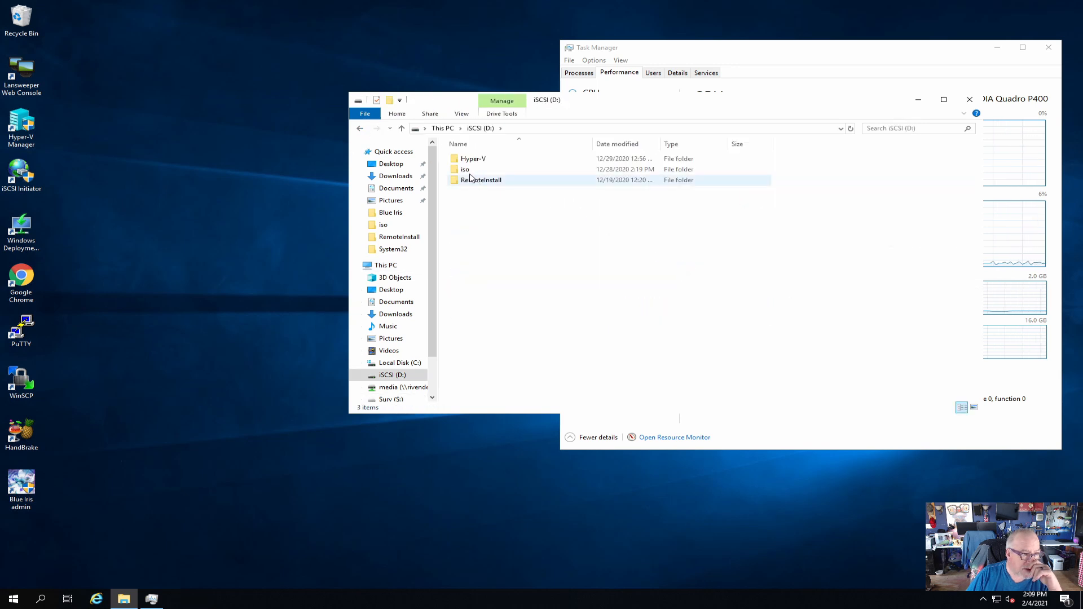
pyautogui.doubleClick(484, 160)
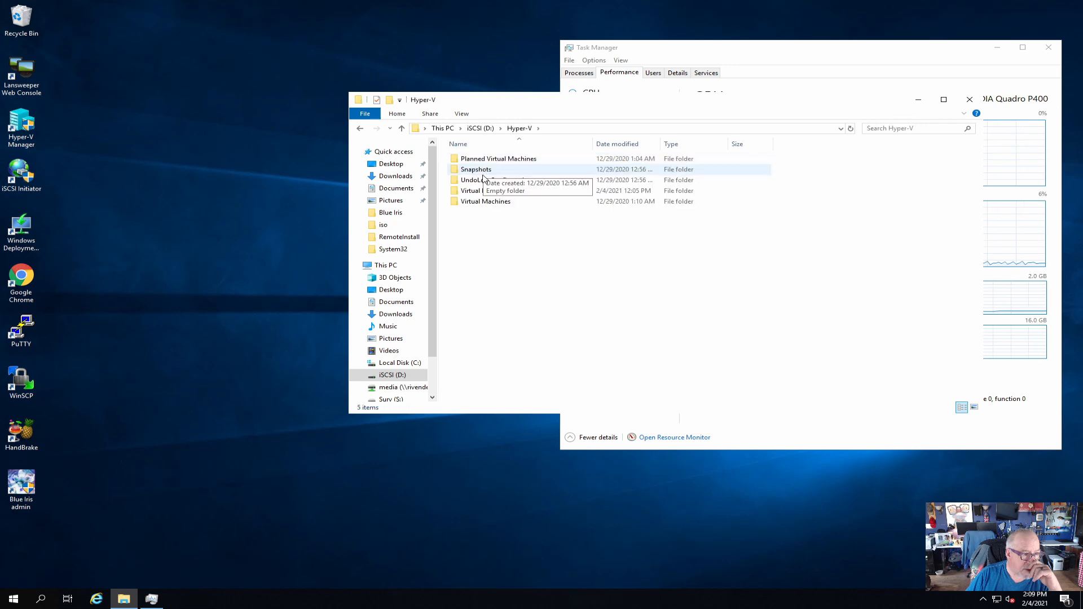
pyautogui.doubleClick(485, 191)
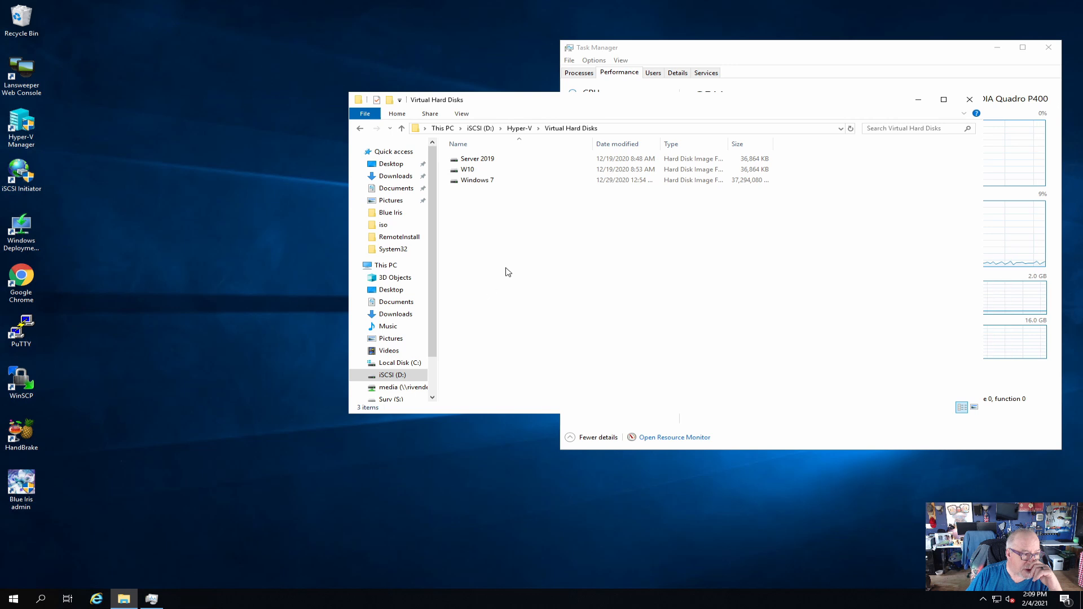
pyautogui.click(970, 100)
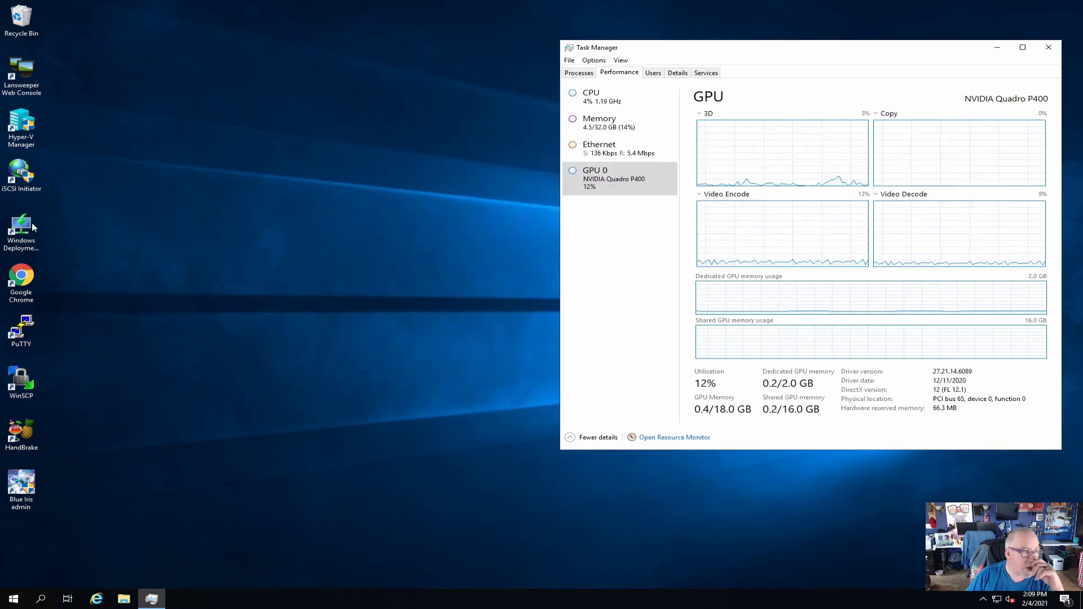
# In Hyper-V Manager, start moving MCS-PBX, choosing to move only its storage, with all data going to a single location.
pyautogui.doubleClick(26, 137)
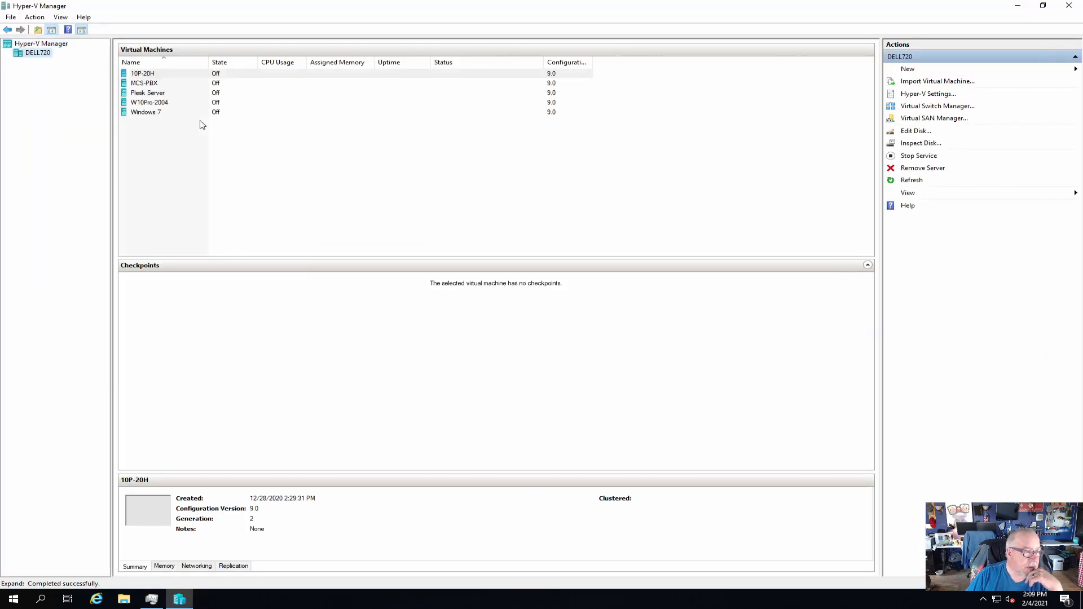
pyautogui.rightClick(158, 87)
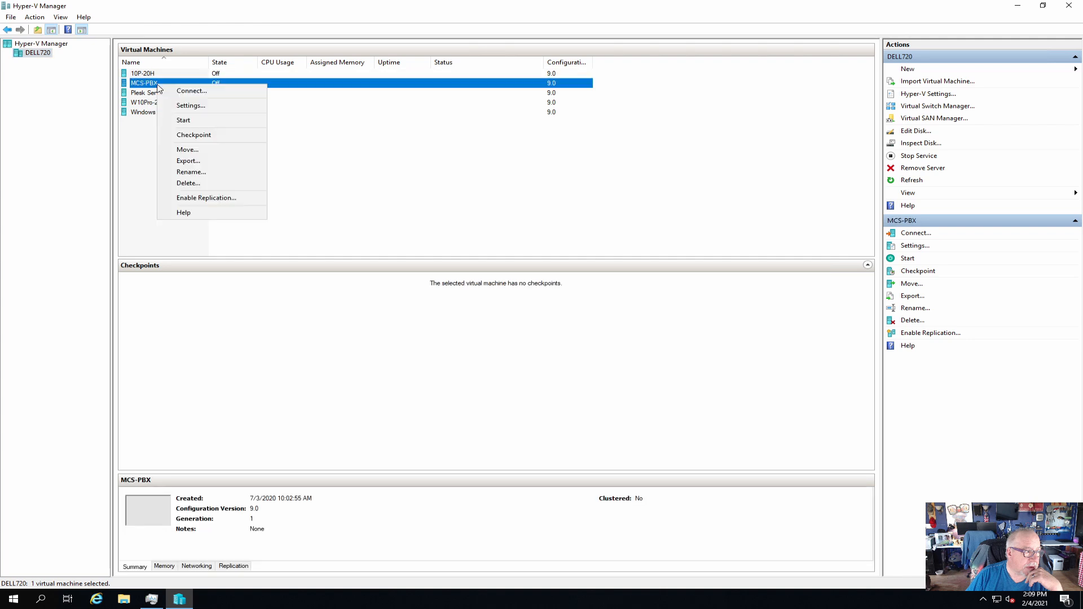
pyautogui.click(188, 149)
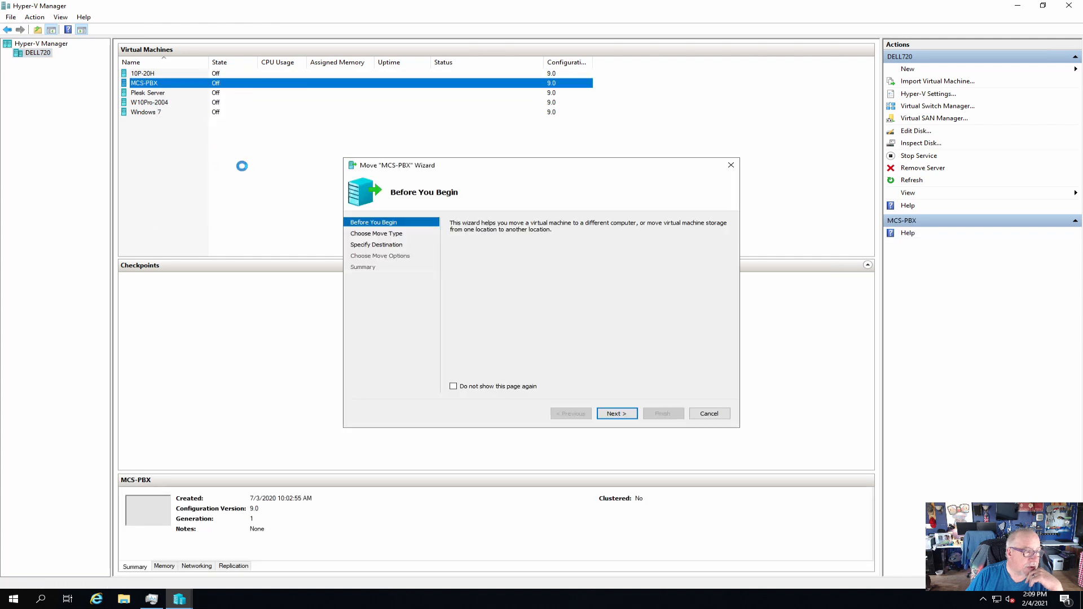
pyautogui.click(614, 414)
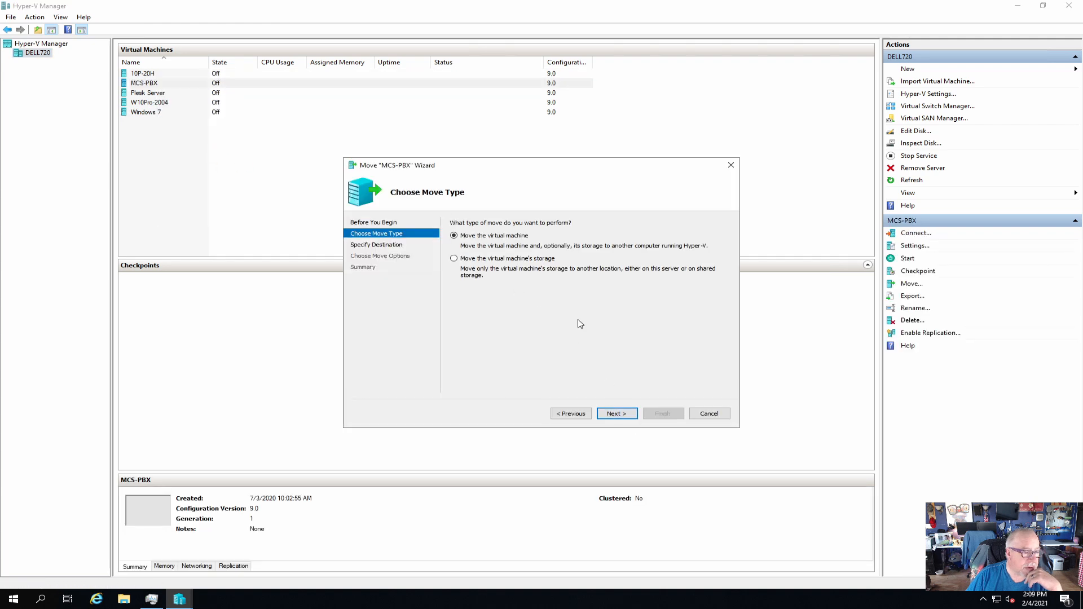
pyautogui.click(472, 261)
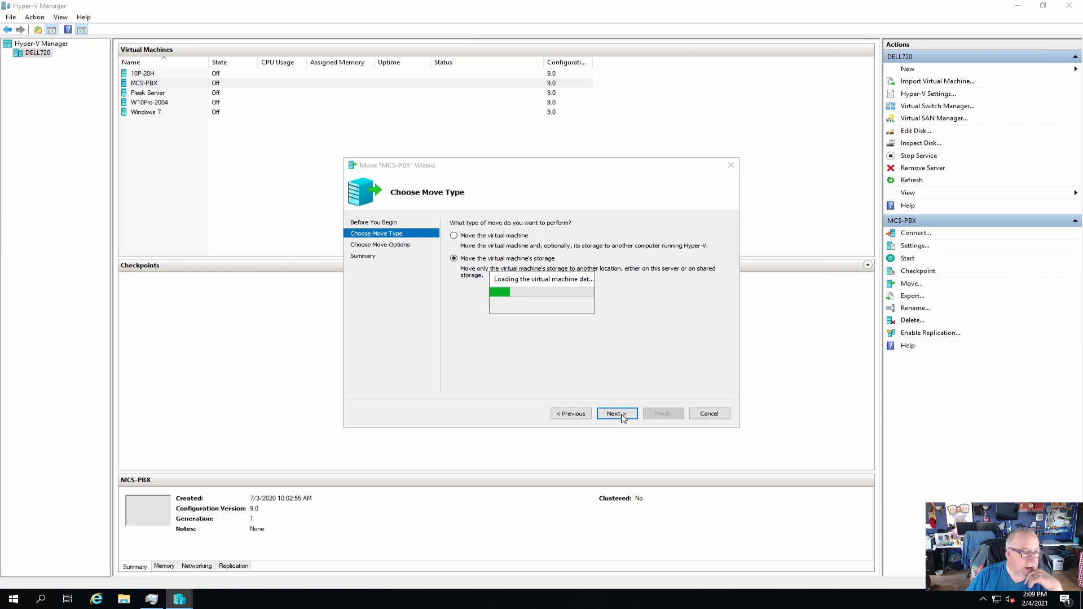
pyautogui.click(621, 415)
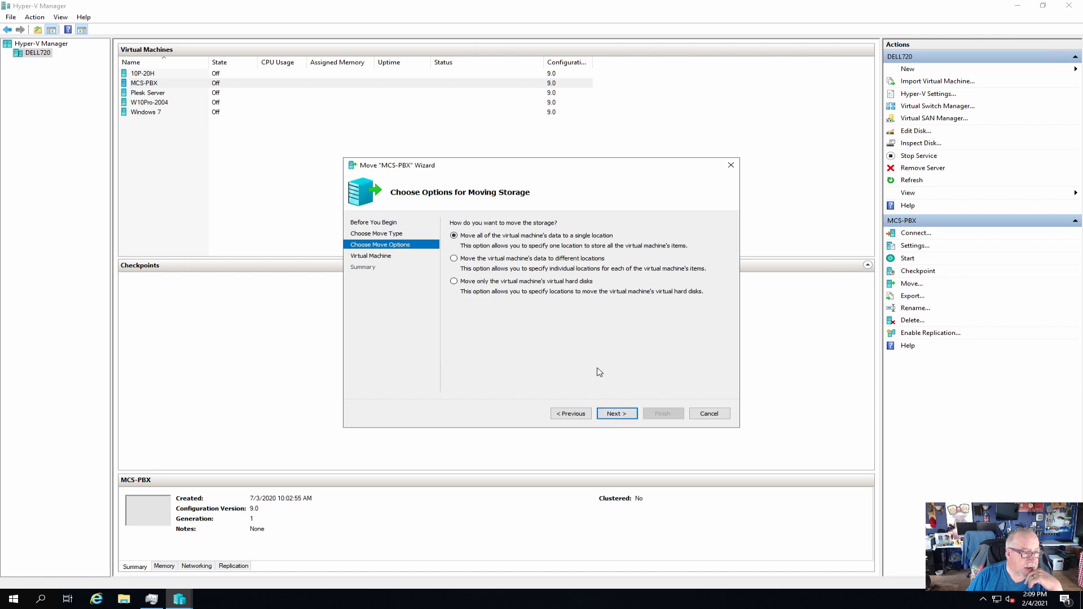
pyautogui.click(617, 414)
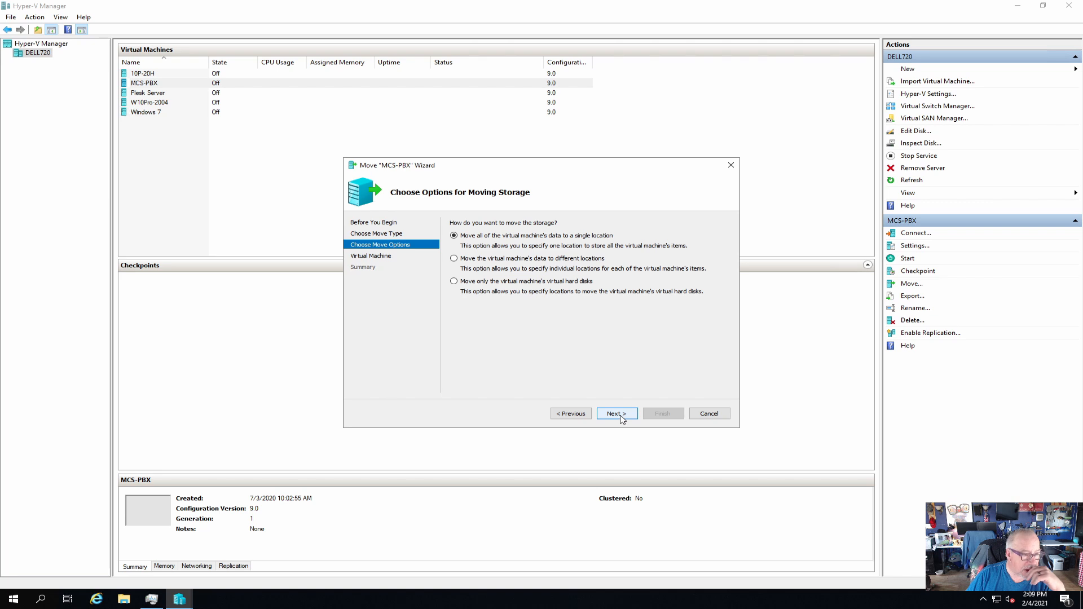
# Choose the Hyper-V folder on the iSCSI (D:) drive as the new location and run the storage move.
pyautogui.click(704, 248)
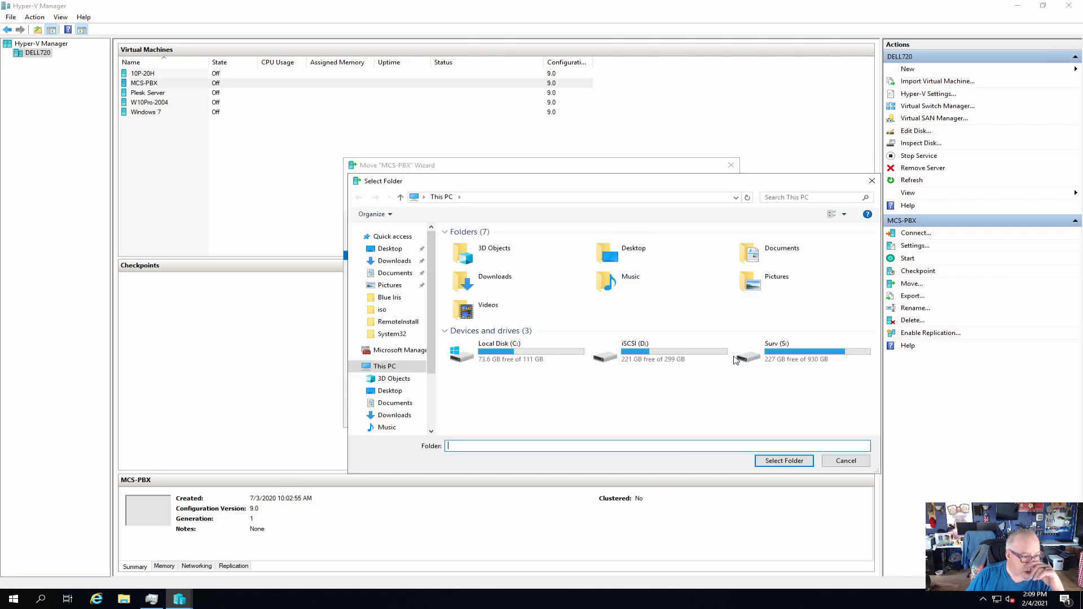
pyautogui.doubleClick(693, 355)
pyautogui.doubleClick(474, 243)
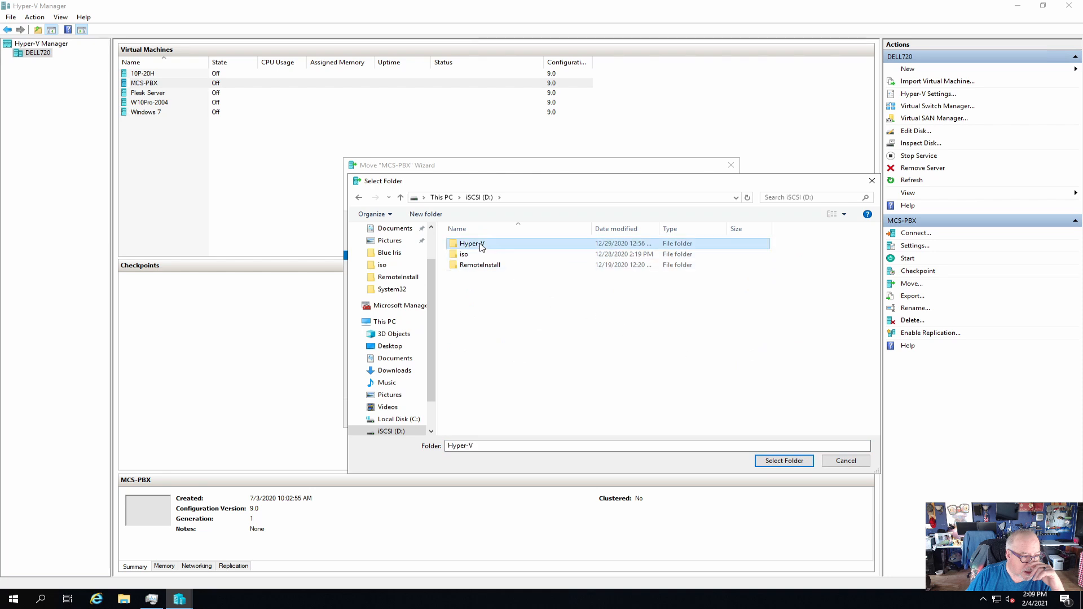
pyautogui.click(770, 461)
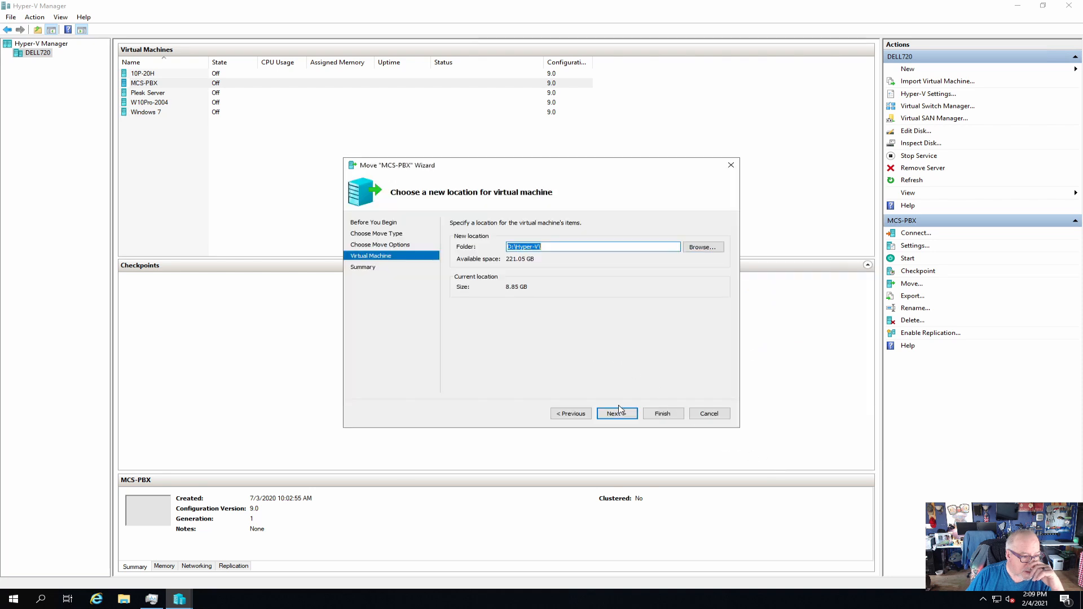
pyautogui.click(618, 414)
pyautogui.click(665, 413)
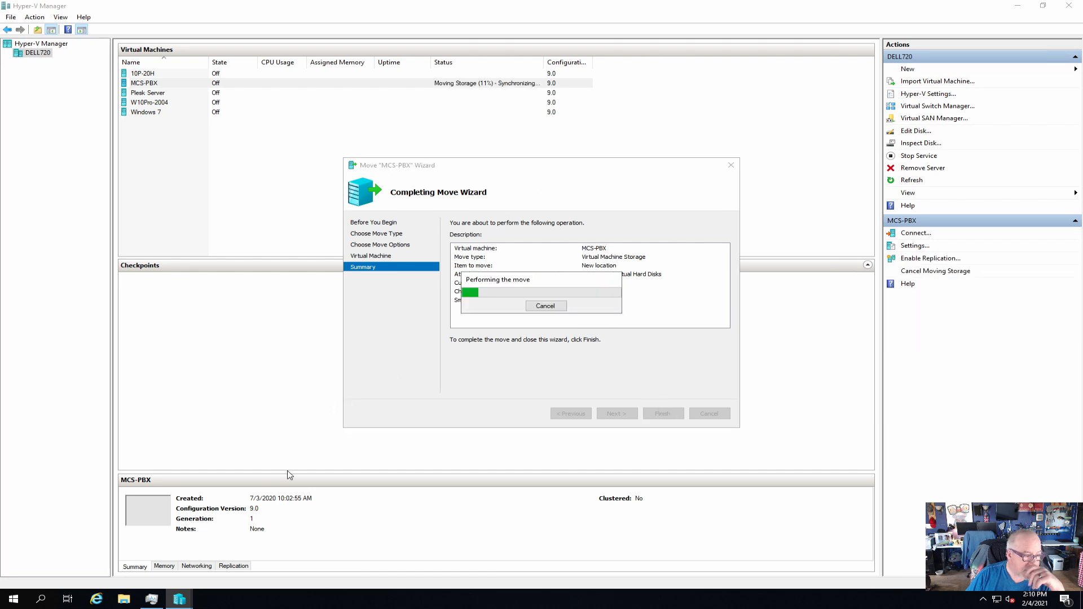
# Check the Ethernet throughput in Task Manager during the storage move, and return to the Move wizard.
pyautogui.click(152, 599)
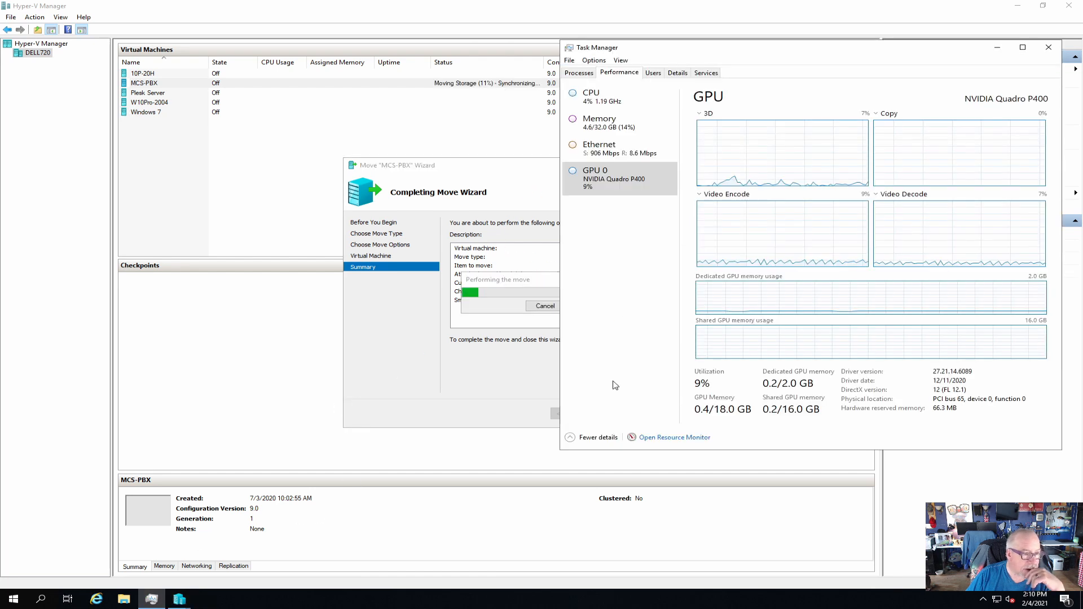
pyautogui.click(636, 149)
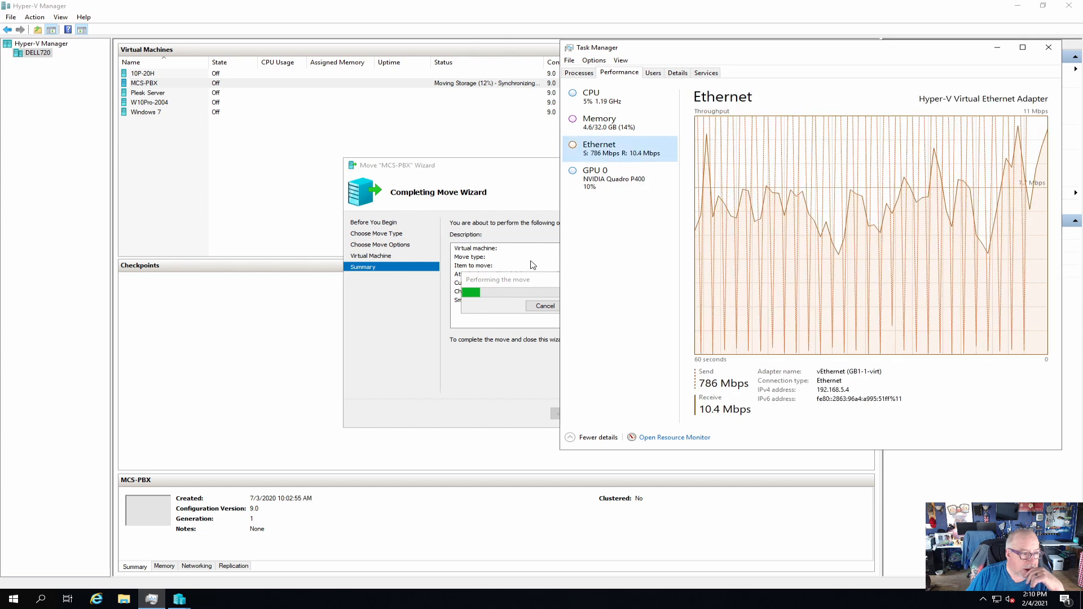
pyautogui.click(530, 284)
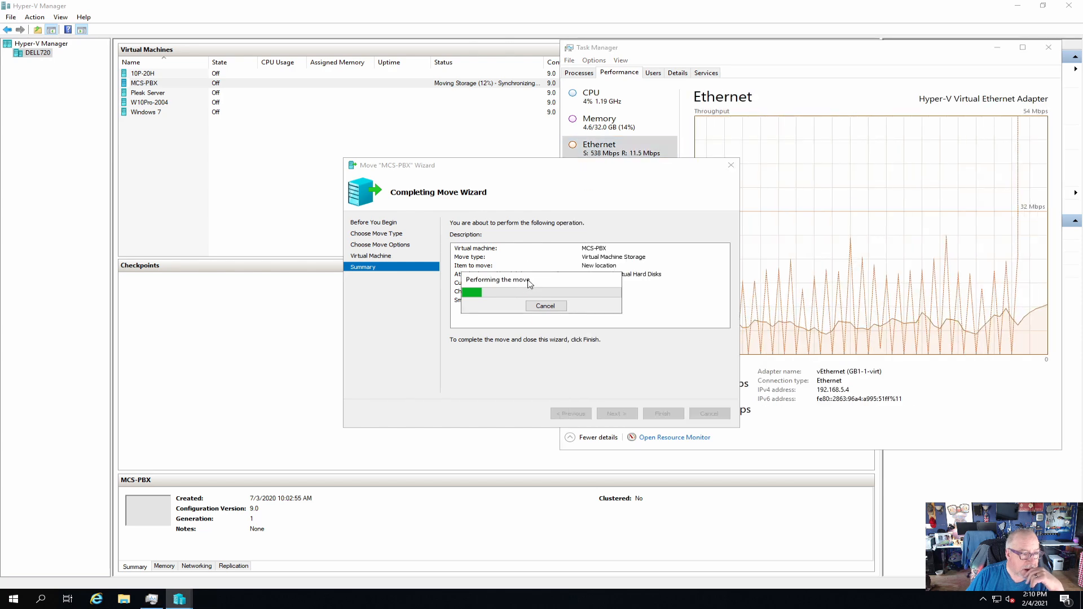